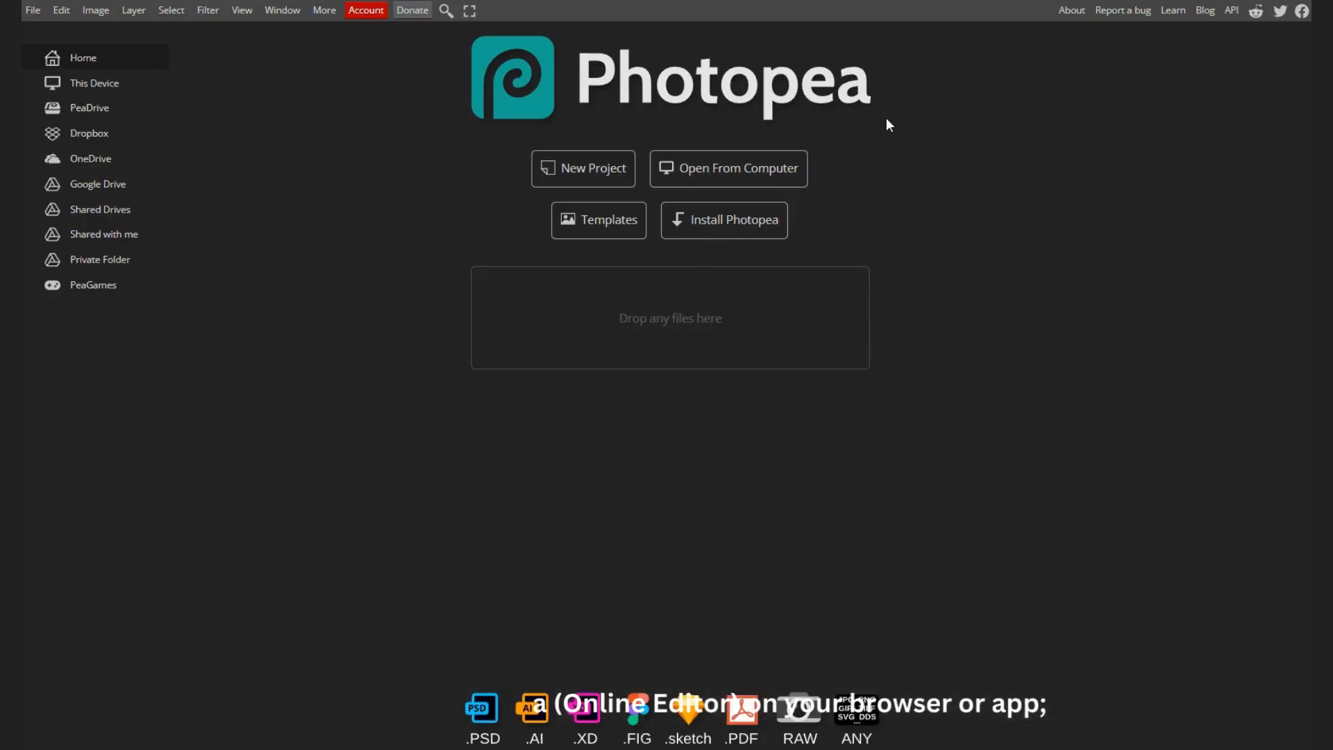
Step: Open the Unsplash portrait of the woman in round glasses and a dark hoodie from the Downloads folder
left_click(523, 747)
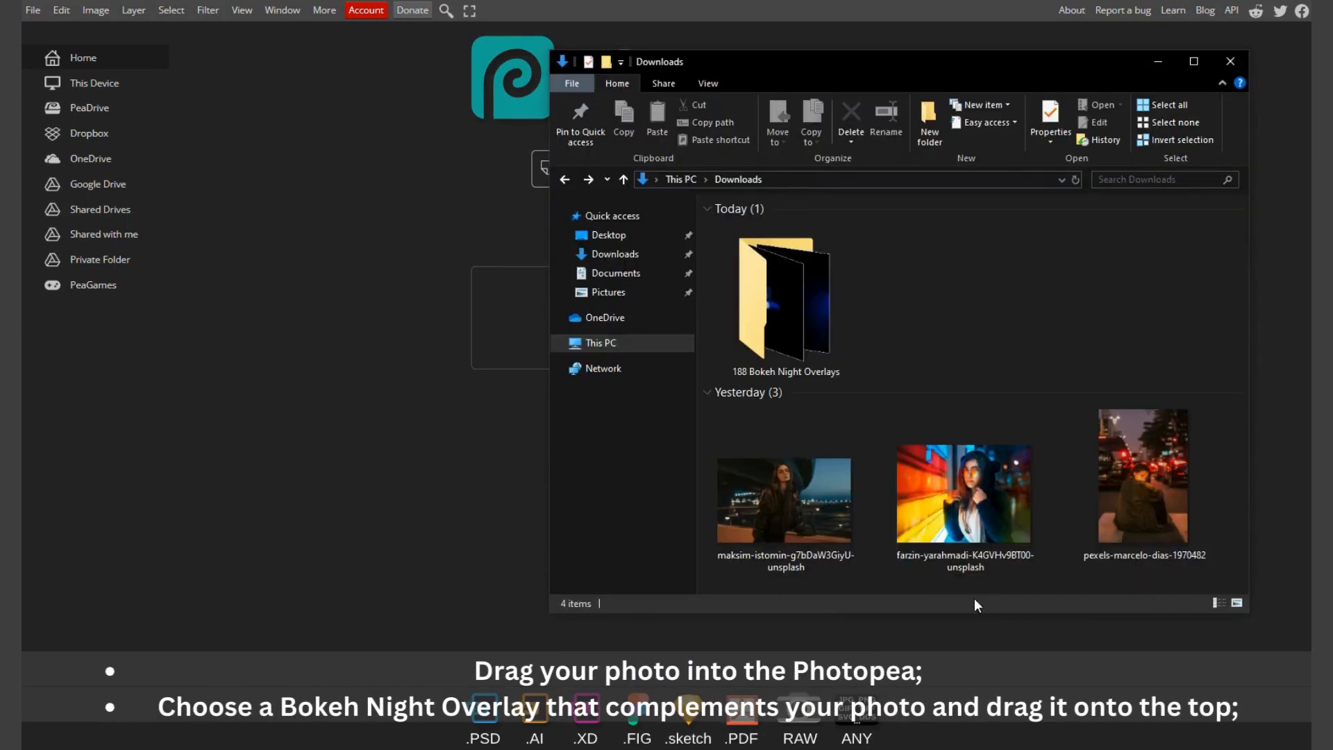
left_click_drag(985, 517, 498, 314)
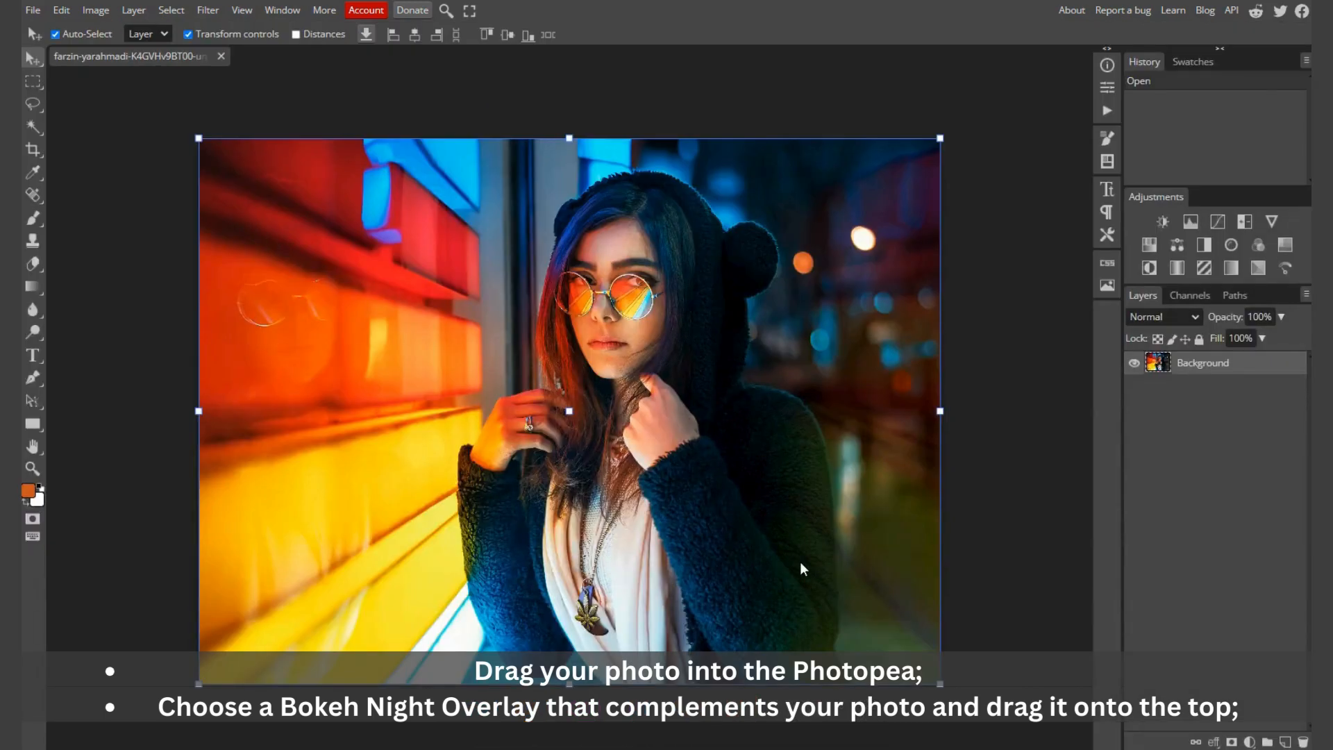
Step: Open the overlay "136- Bokeh Night" from the 188 Bokeh Night Overlays folder as a separate document
left_click(523, 746)
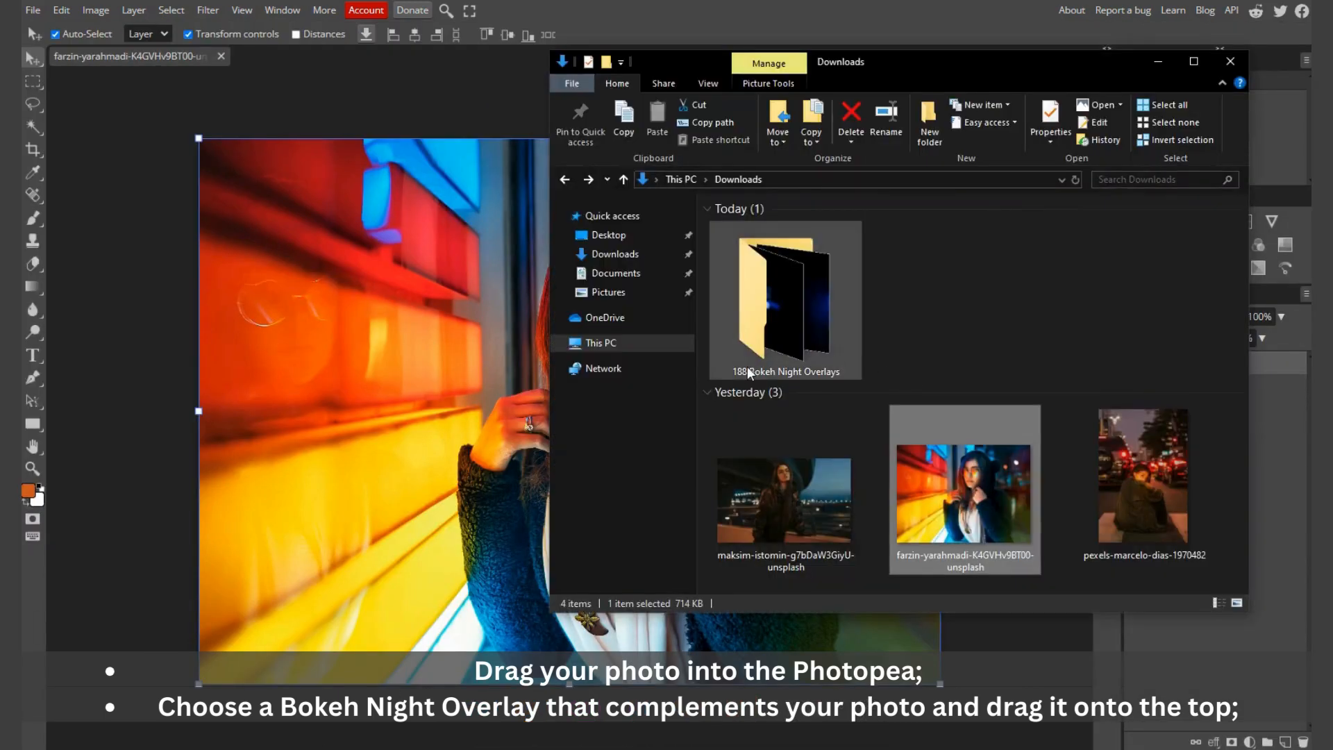
double_click(794, 311)
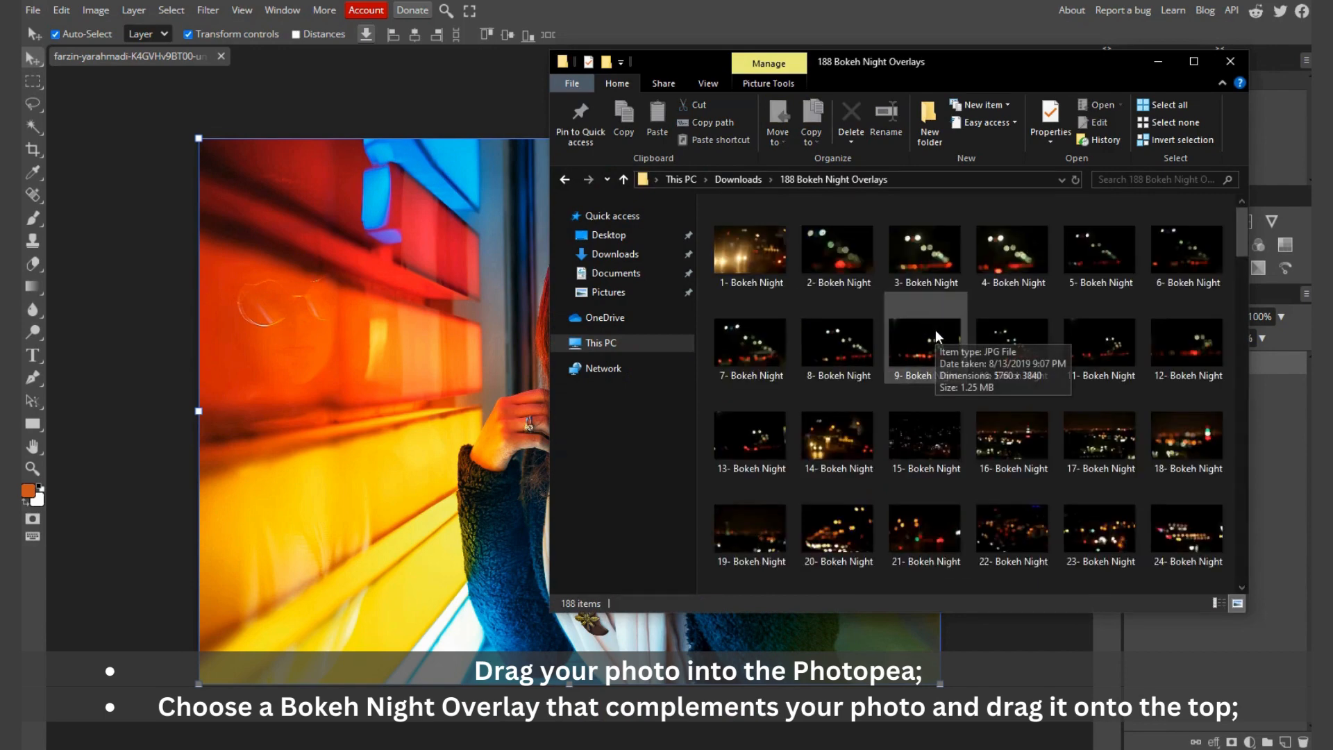
scroll(935, 331, "down", 6)
scroll(935, 330, "down", 12)
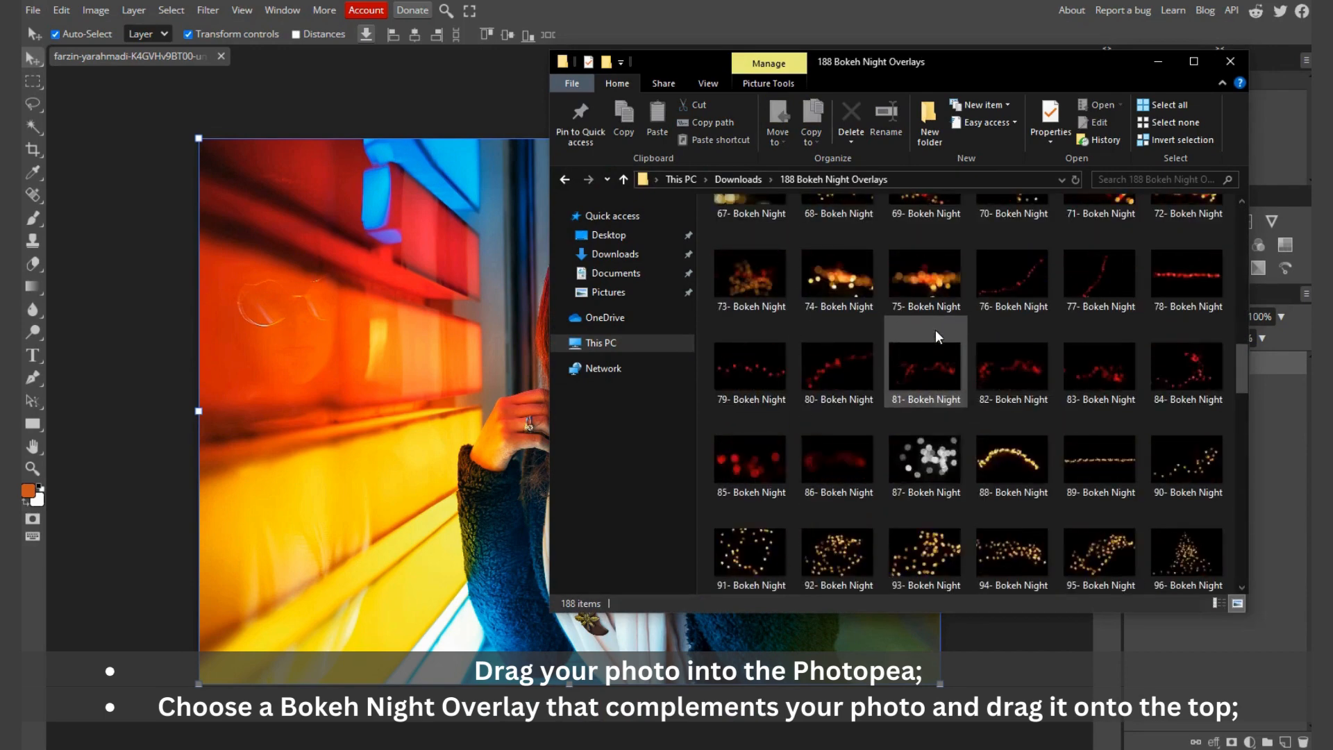
scroll(935, 331, "down", 3)
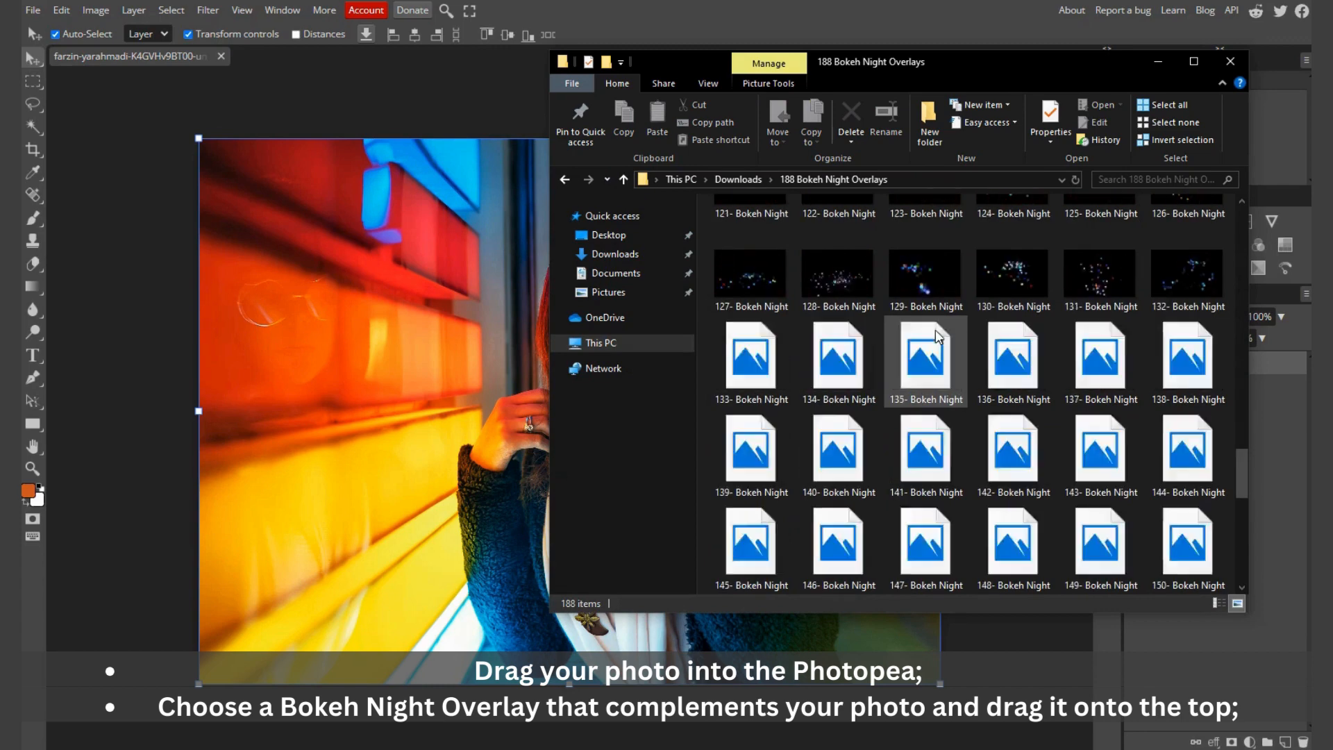
left_click(1005, 383)
left_click_drag(998, 357, 432, 56)
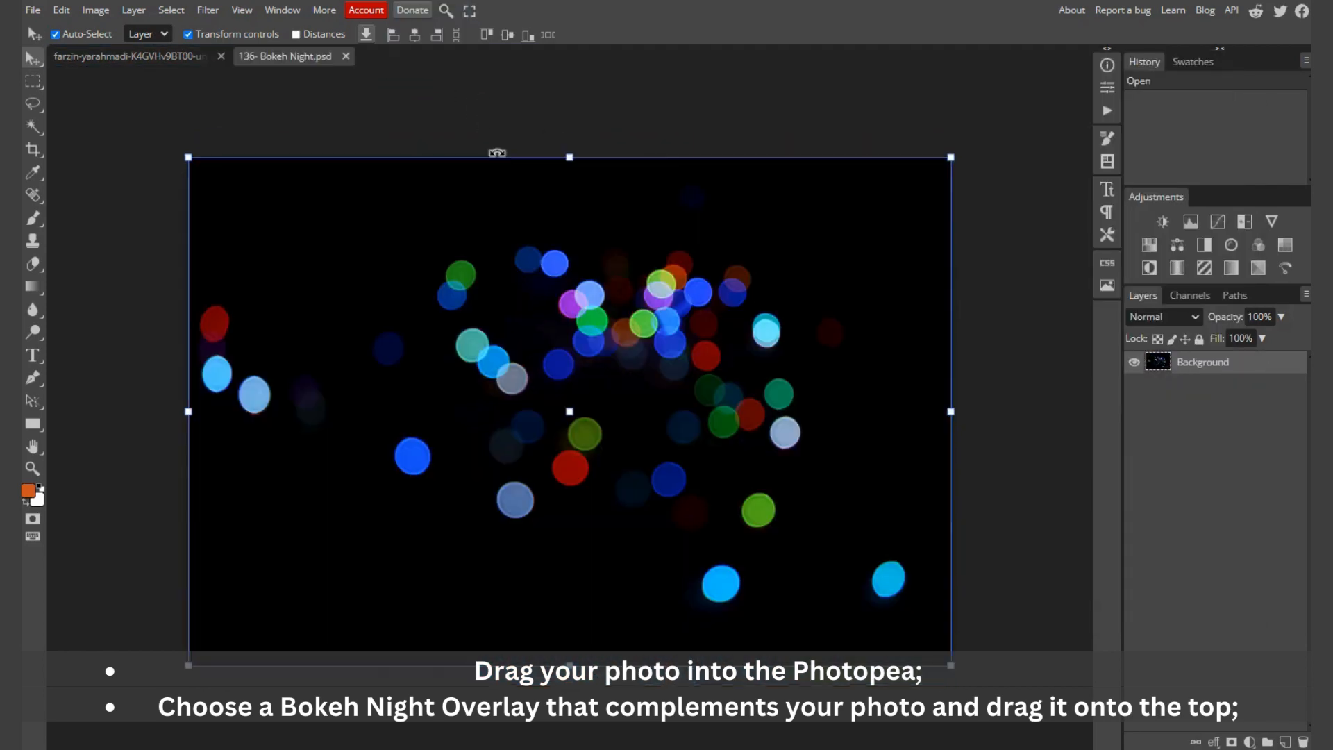
Step: Copy the entire 136- Bokeh Night overlay and paste it into the portrait as a new layer
key("ctrl+a")
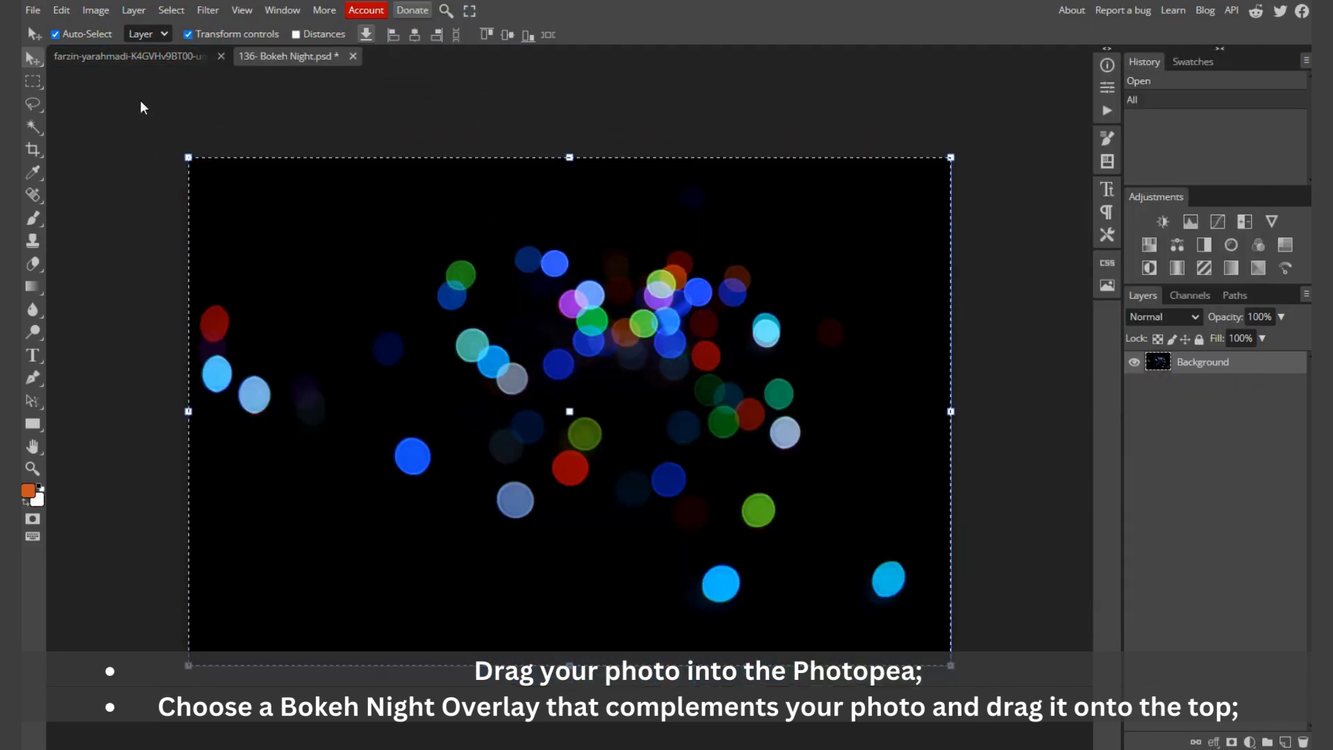
left_click(136, 54)
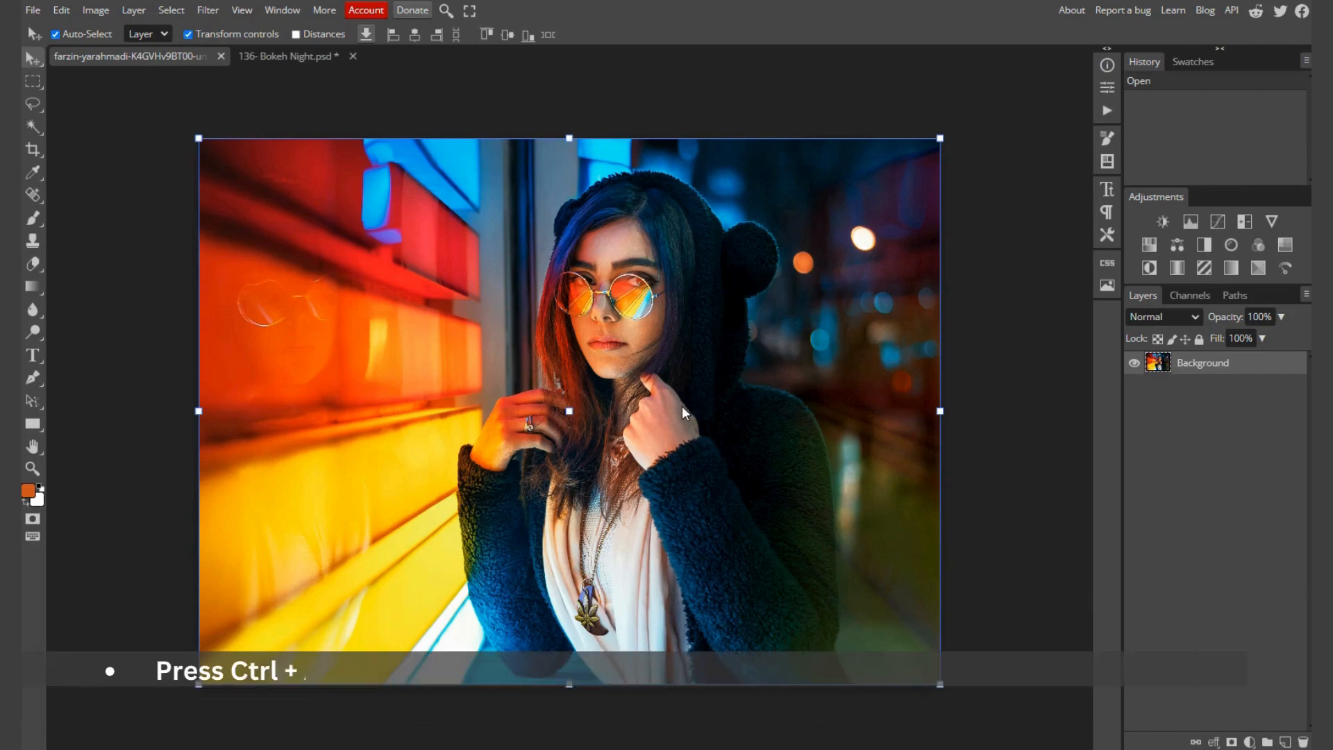
key("ctrl+v")
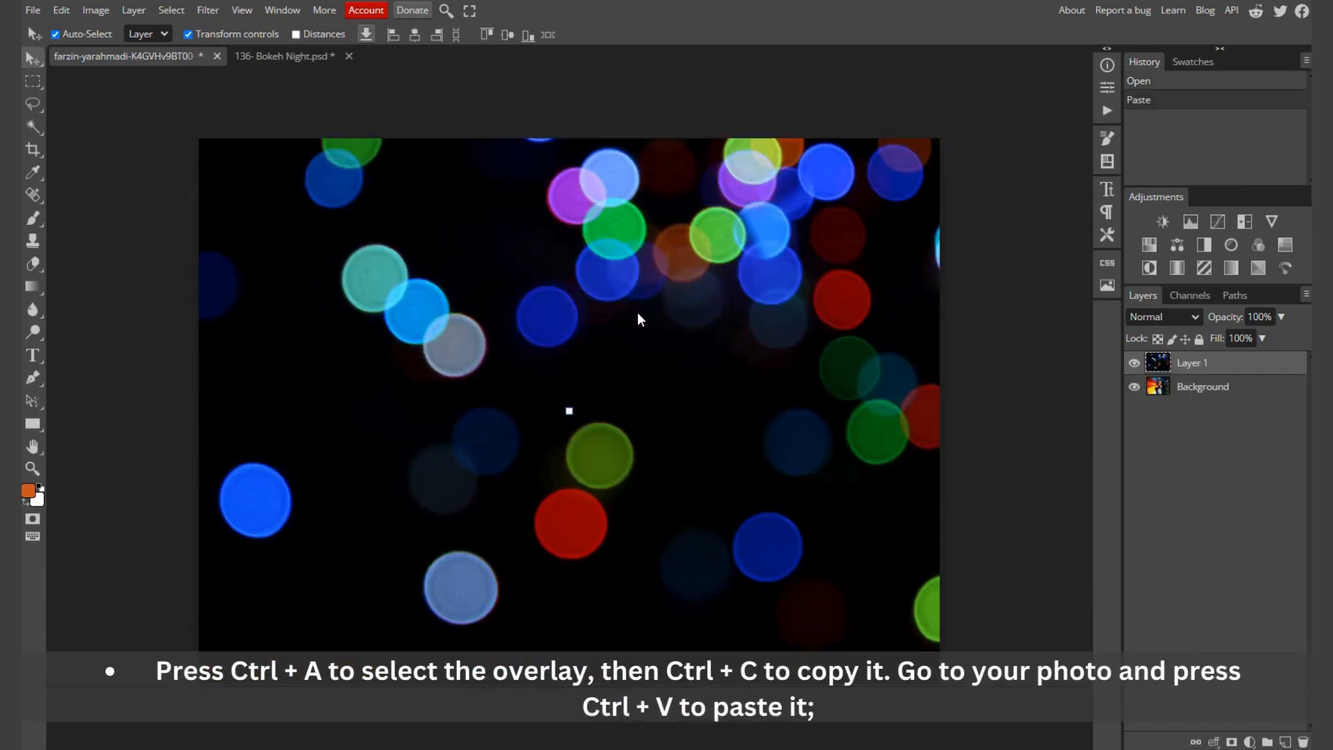
Step: Scale the pasted bokeh overlay proportionally to about 55.6% and position it so that it covers the whole photo
scroll(628, 313, "down", 3)
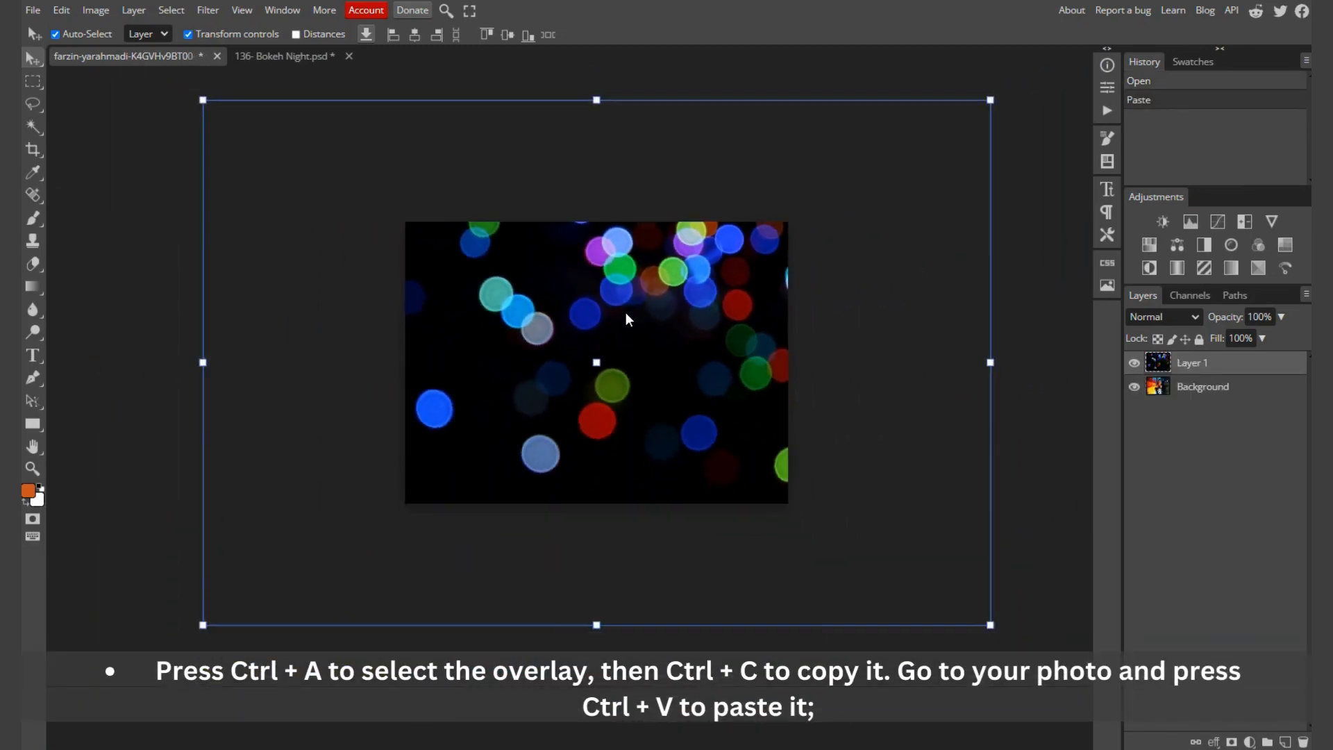
left_click(596, 103)
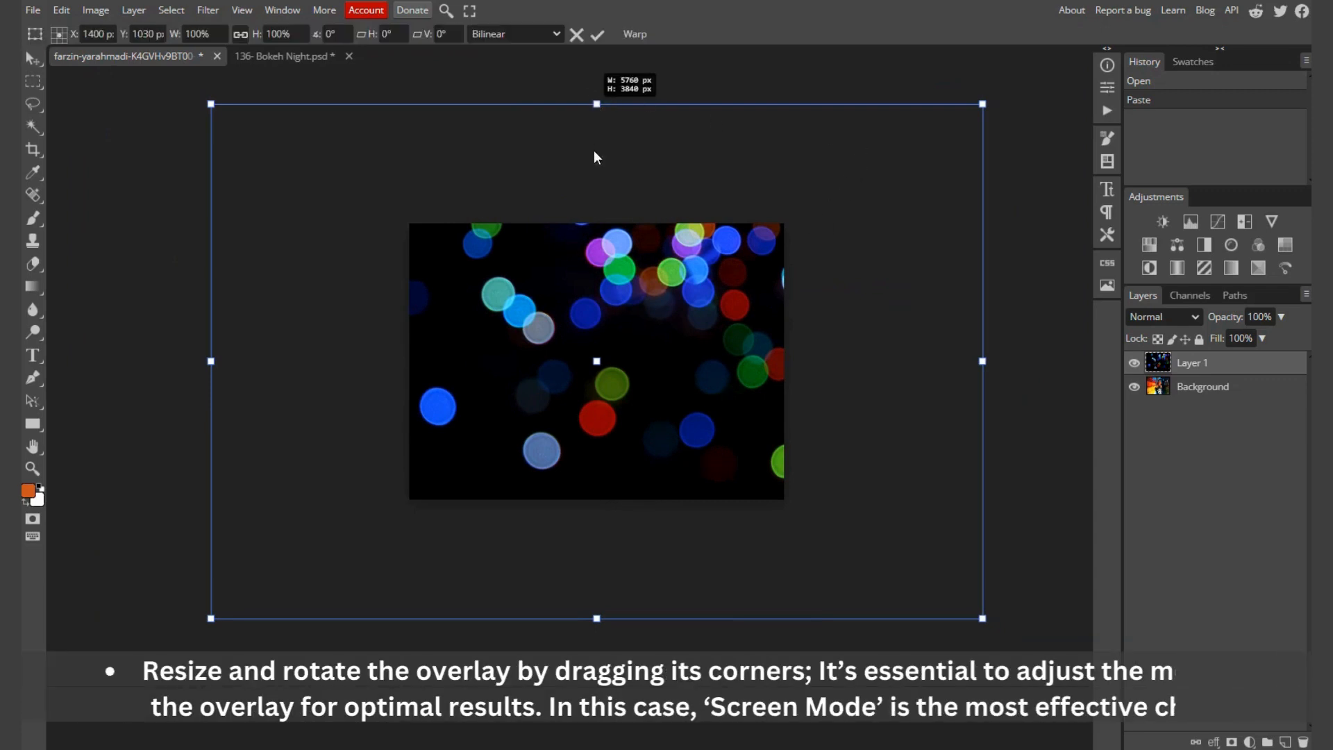
left_click_drag(594, 151, 590, 215)
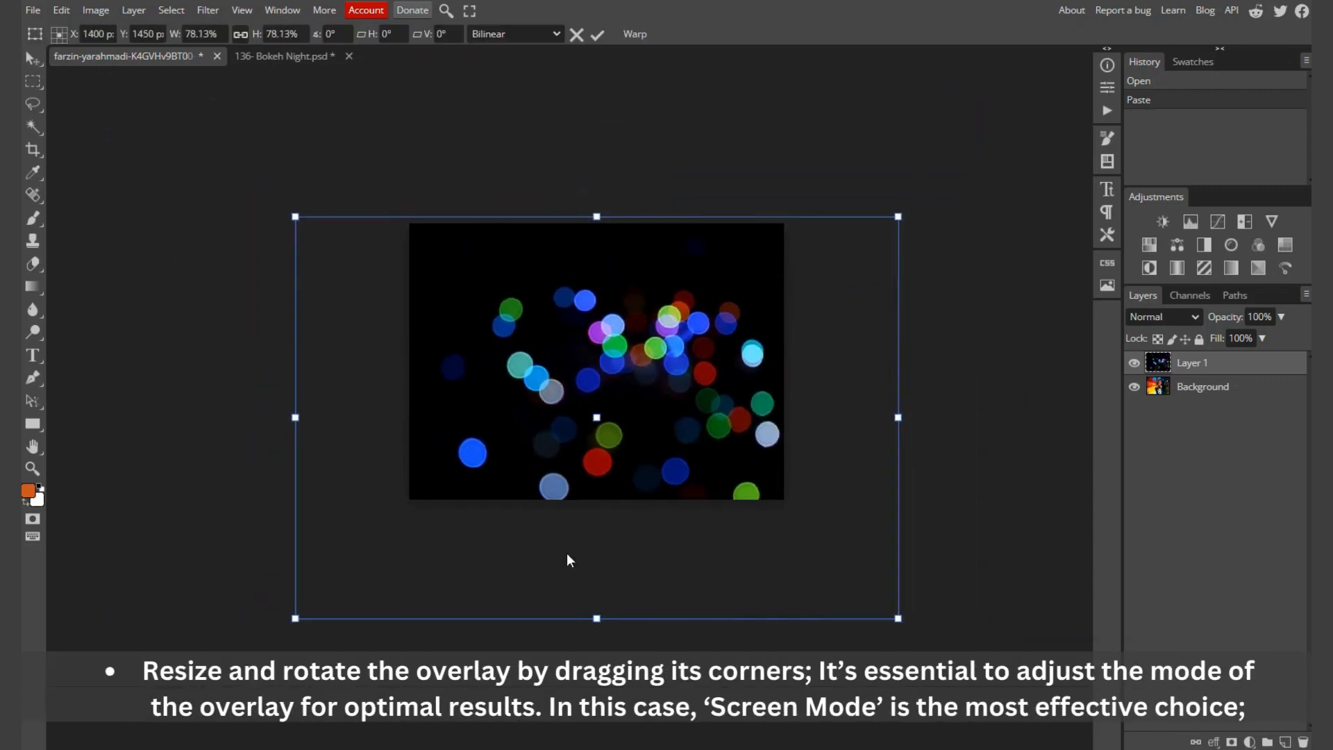
left_click_drag(594, 619, 603, 503)
left_click_drag(572, 380, 601, 381)
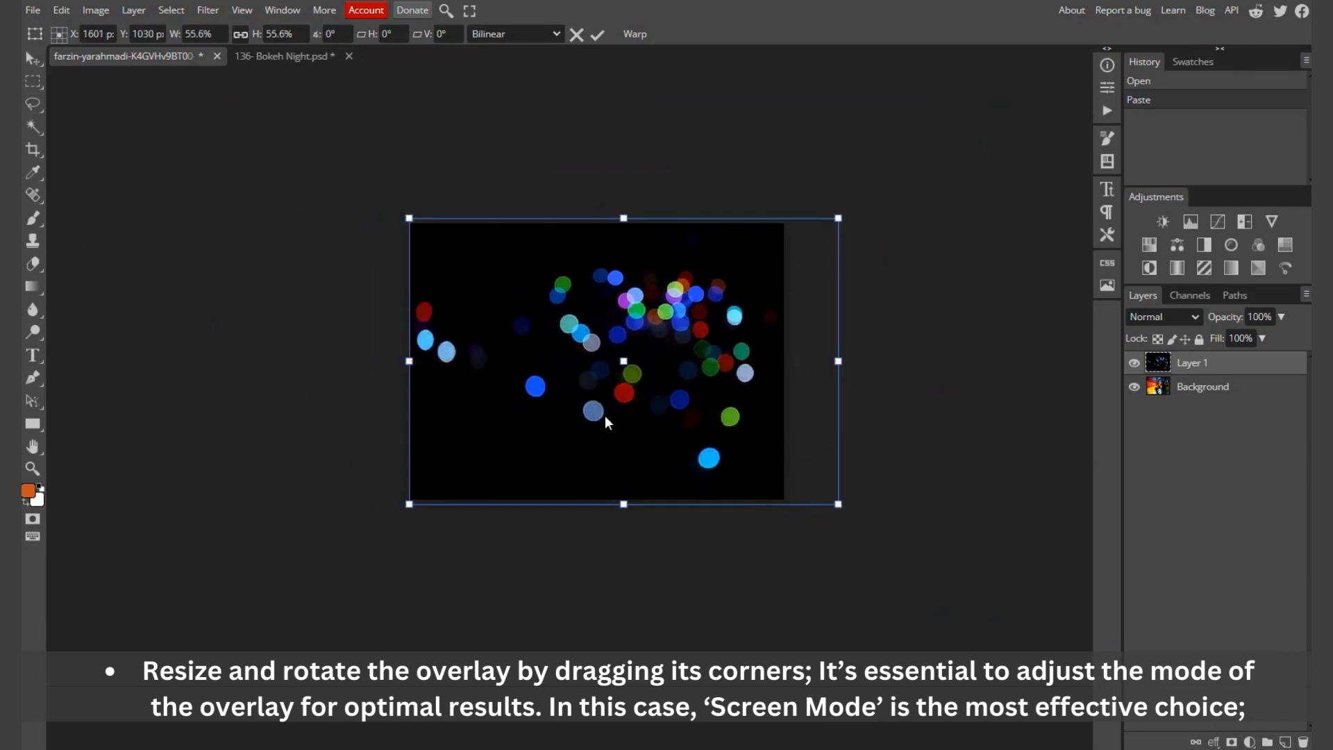
Step: Set the bokeh layer's blend mode to Screen and shift the overlay slightly right and down over the photo
left_click(1177, 318)
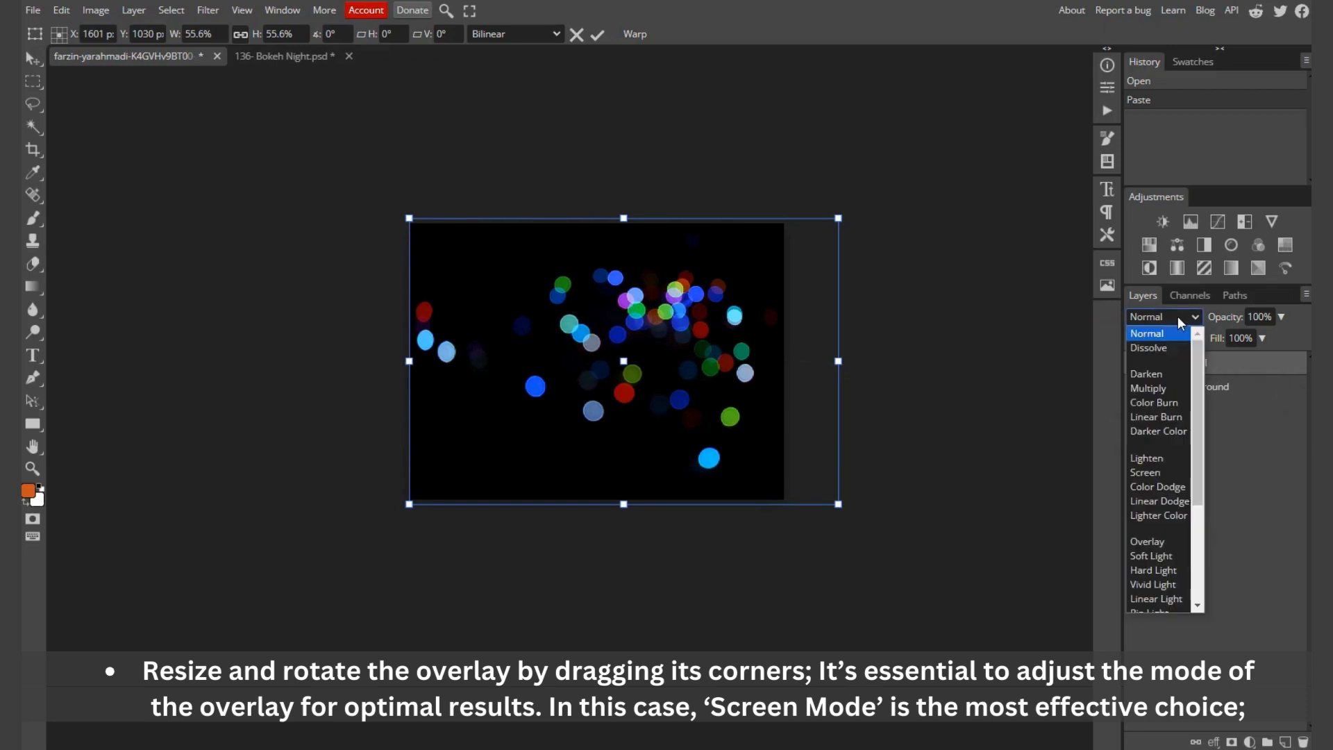
left_click(1144, 472)
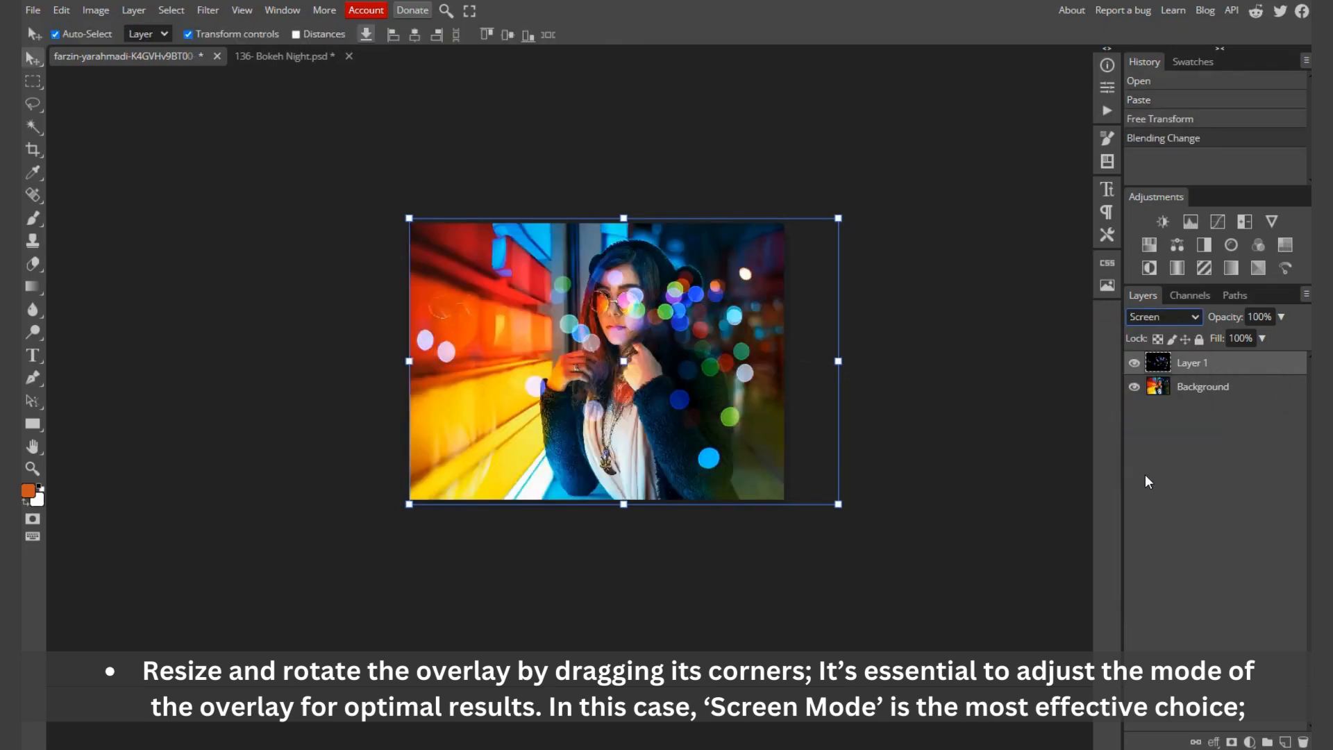
scroll(686, 336, "up", 3)
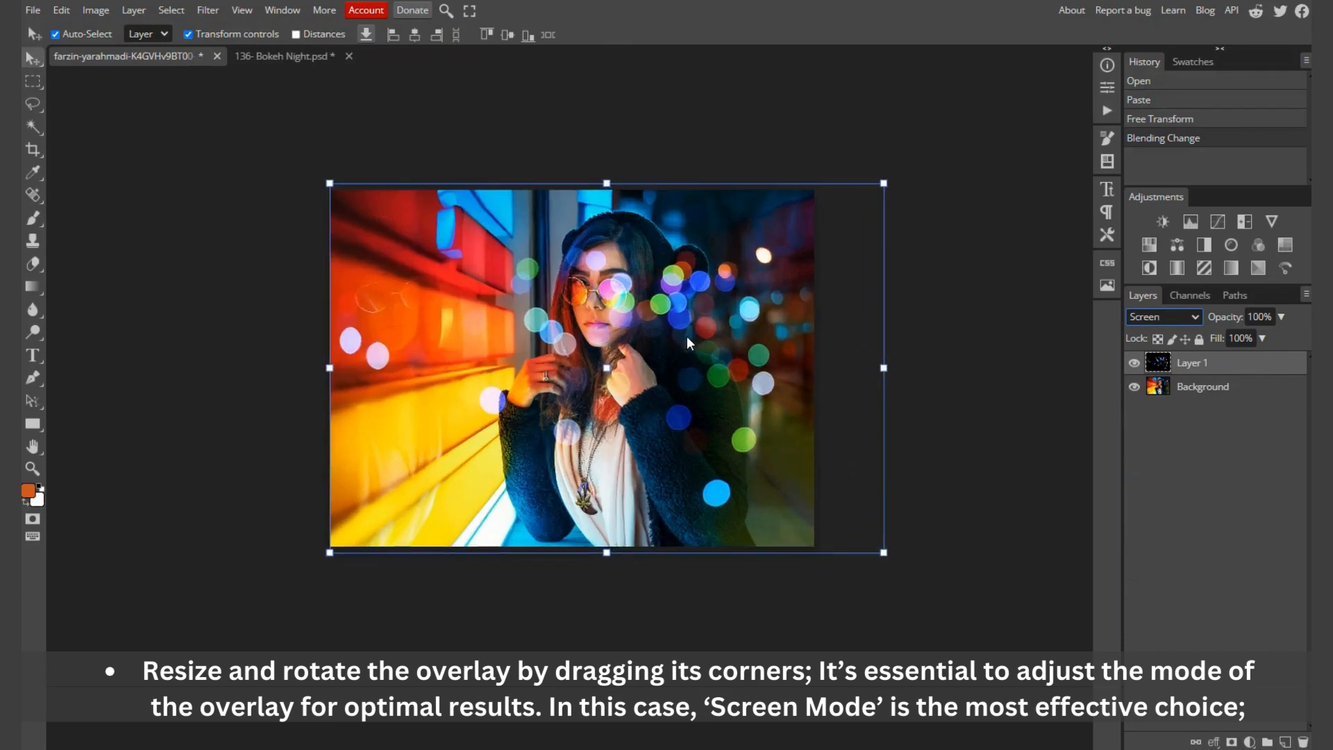
left_click_drag(672, 311, 719, 322)
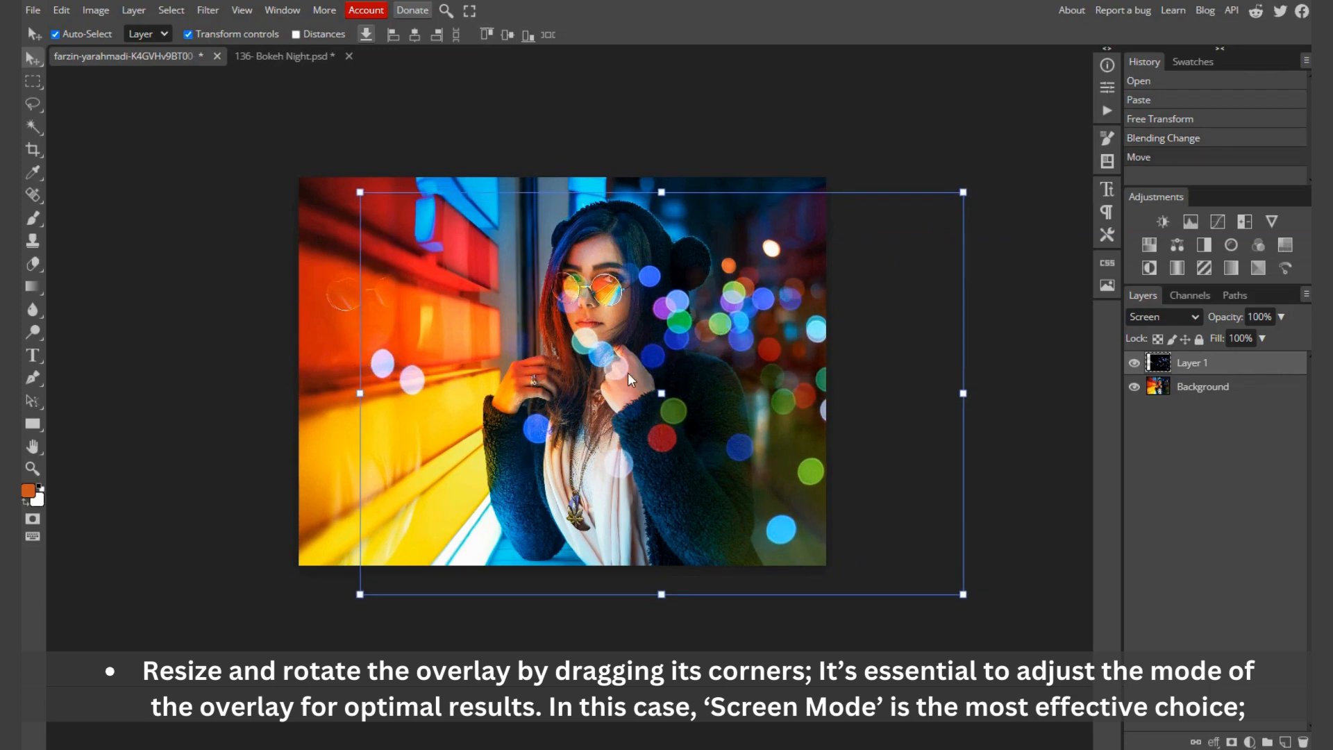
Step: Choose the Eraser tool with a brush size of 288 px for the bokeh layer
scroll(628, 373, "up", 3)
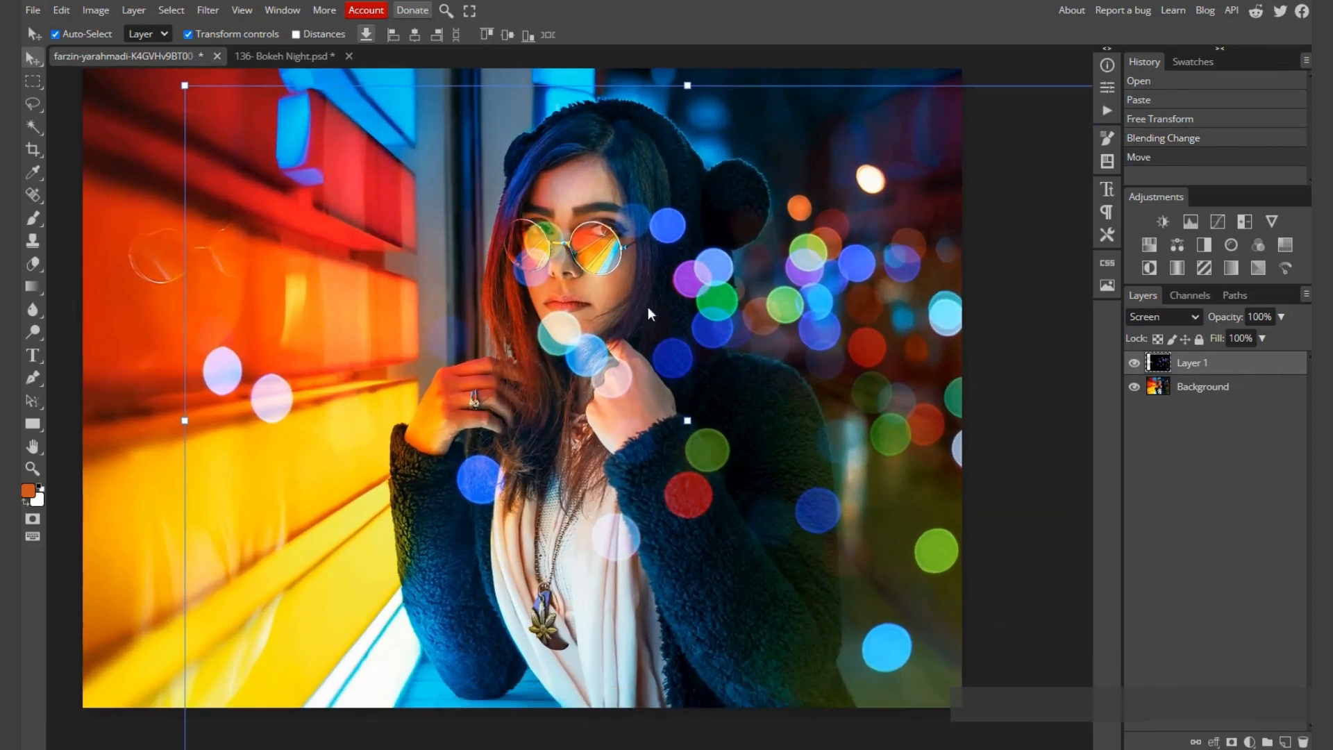
left_click(33, 261)
right_click(590, 305)
left_click(744, 337)
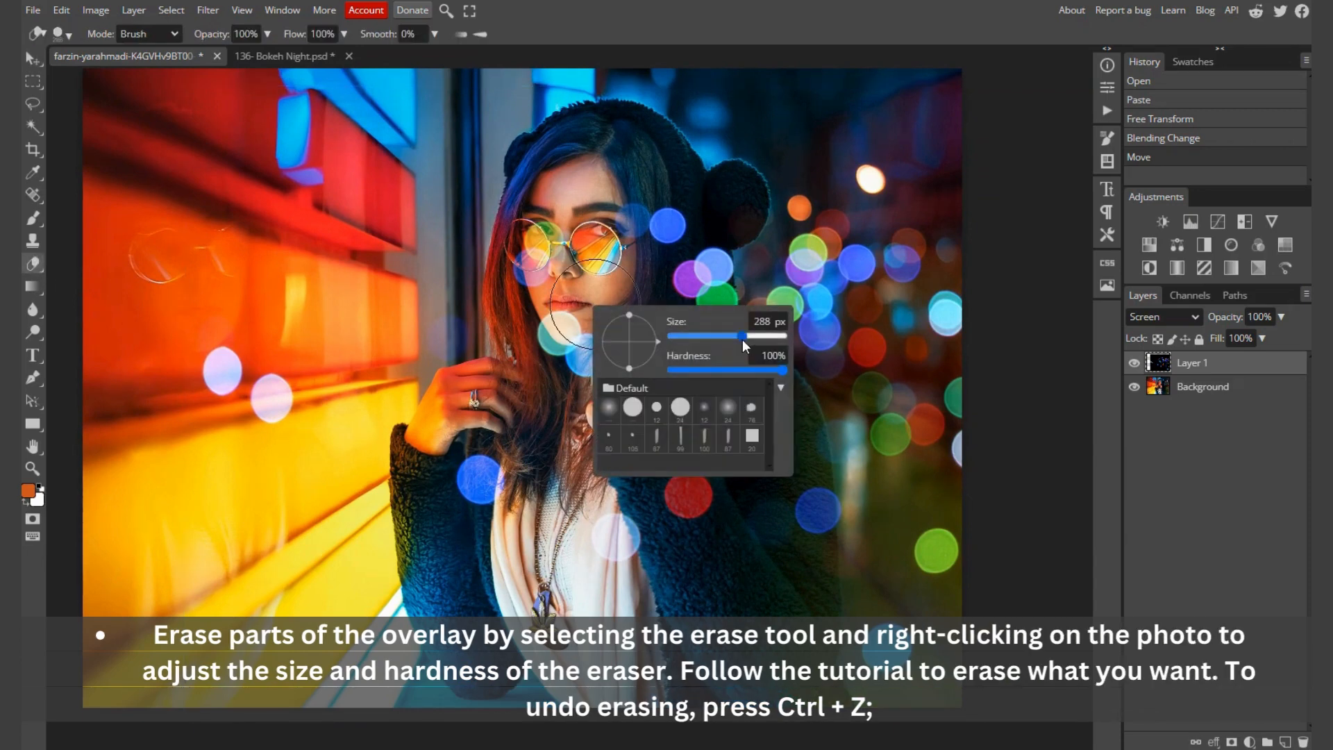
mouse_move(580, 262)
left_mouse_down()
mouse_move(527, 285)
mouse_move(515, 234)
mouse_move(583, 371)
mouse_move(489, 532)
mouse_move(243, 406)
mouse_move(188, 400)
left_mouse_up()
mouse_move(597, 531)
left_mouse_down()
mouse_move(625, 545)
mouse_move(729, 458)
mouse_move(795, 529)
mouse_move(787, 431)
mouse_move(776, 516)
mouse_move(659, 347)
mouse_move(669, 379)
mouse_move(652, 396)
left_mouse_up()
key("ctrl+z")
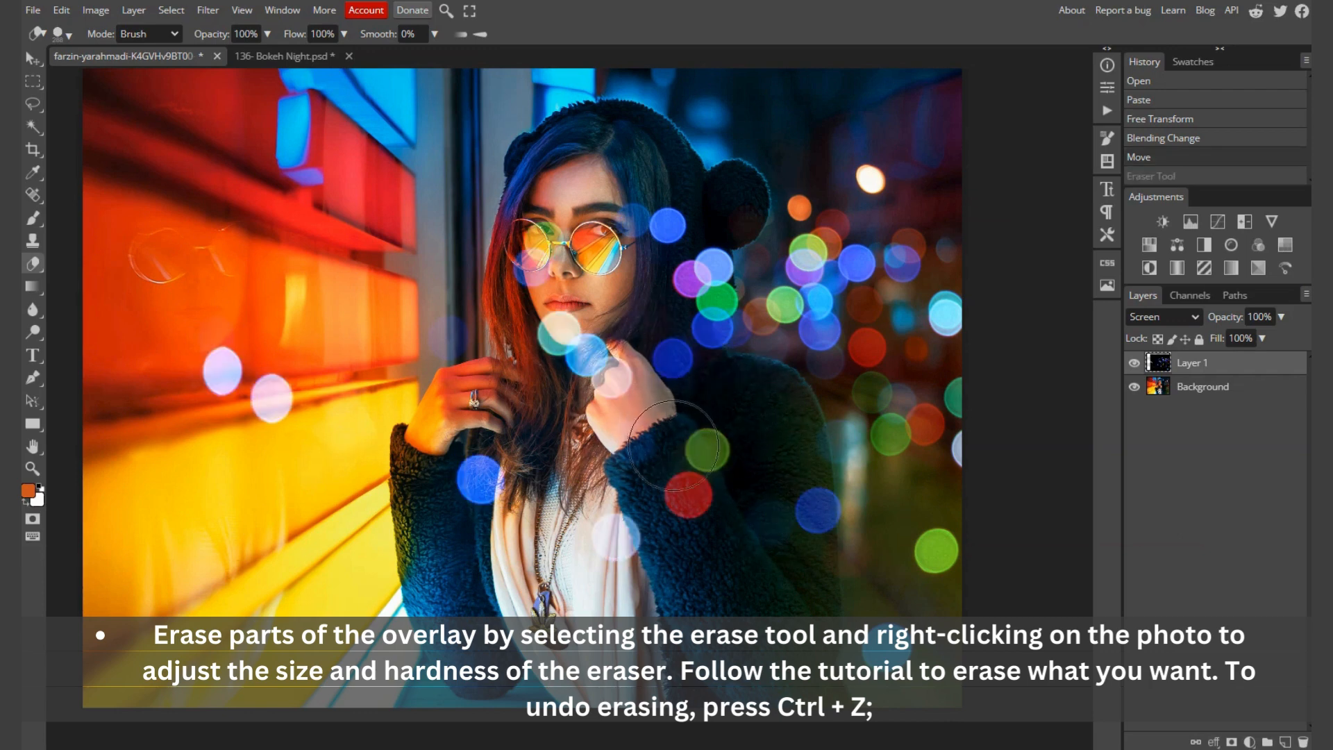
Step: Erase the bokeh circles over the woman's face, hands and clothing and over the orange wall
mouse_move(469, 524)
left_mouse_down()
mouse_move(653, 582)
mouse_move(405, 501)
mouse_move(230, 411)
mouse_move(218, 351)
left_mouse_up()
mouse_move(610, 177)
left_mouse_down()
mouse_move(653, 215)
mouse_move(658, 384)
mouse_move(726, 510)
left_mouse_up()
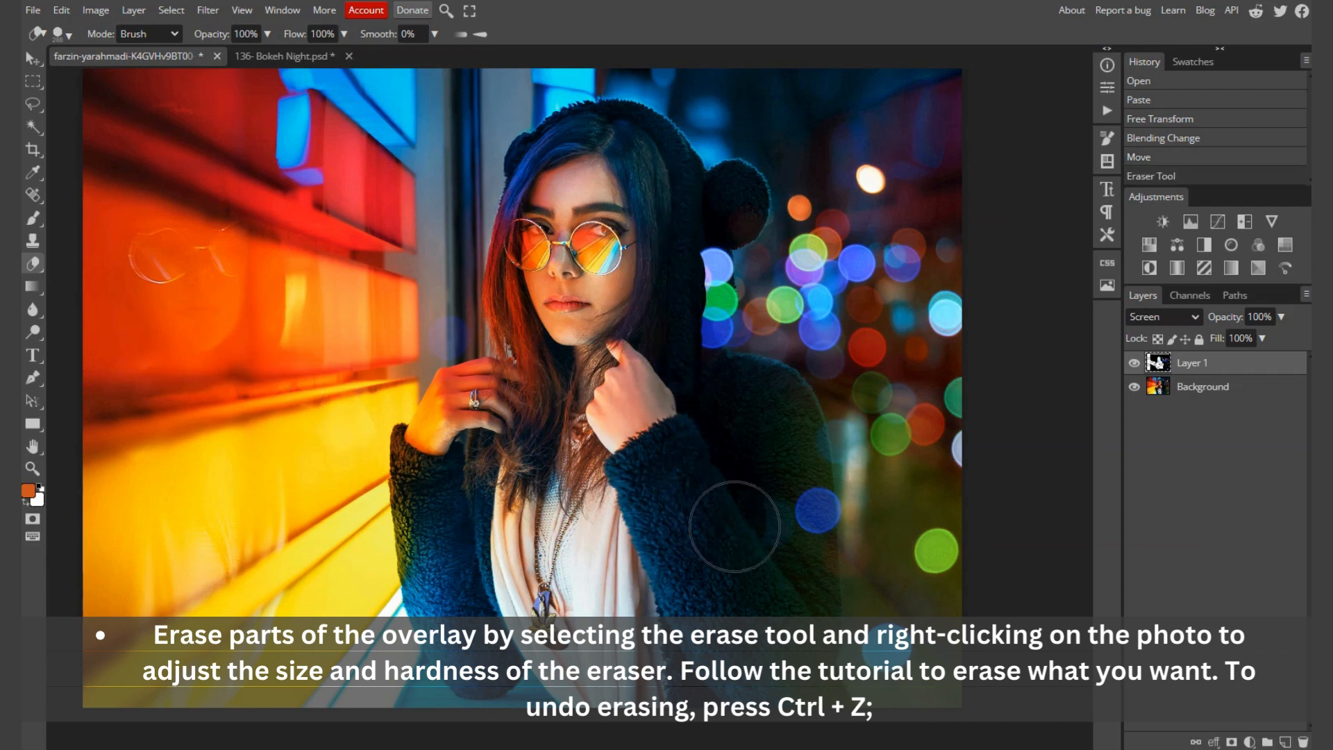
Step: Lower the eraser hardness to 56% and erase the remaining bokeh along the edges of her sleeve, shoulder and hood
right_click(726, 510)
left_click(868, 573)
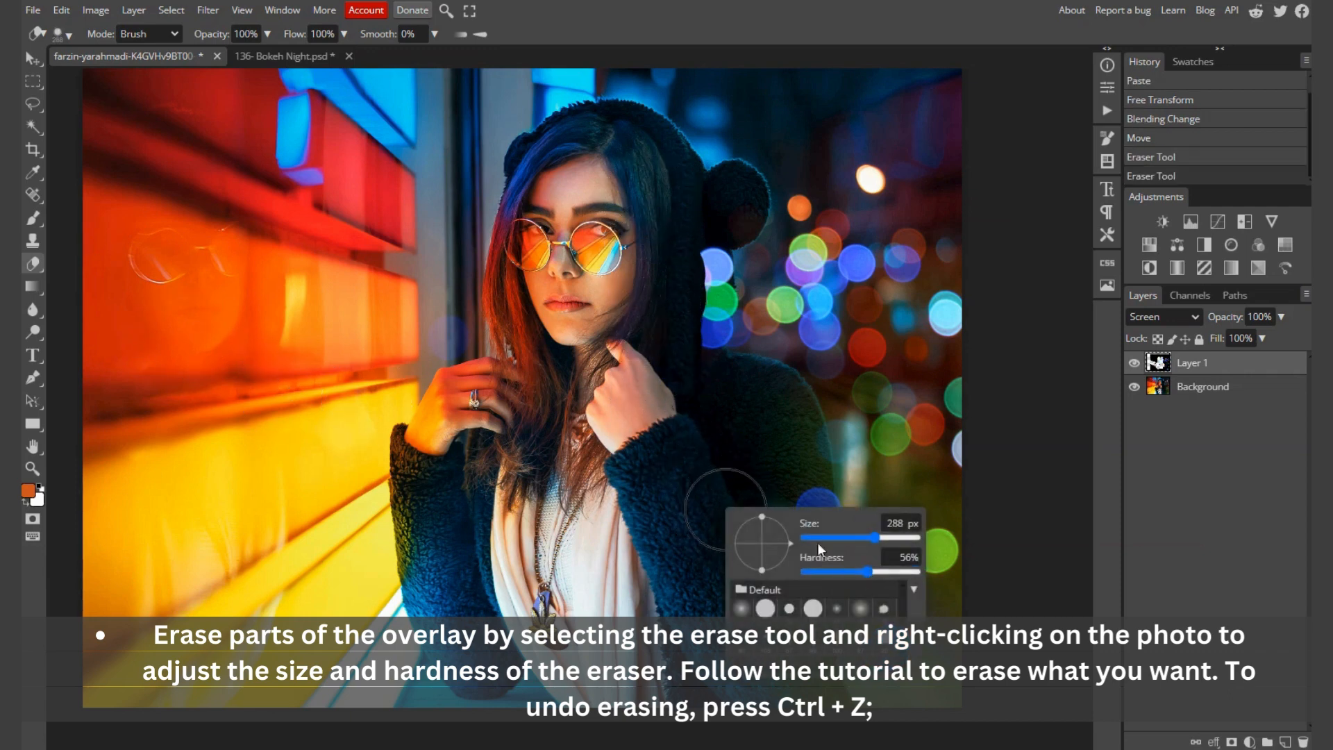
left_click(713, 426)
scroll(782, 522, "up", 3)
scroll(782, 522, "up", 2)
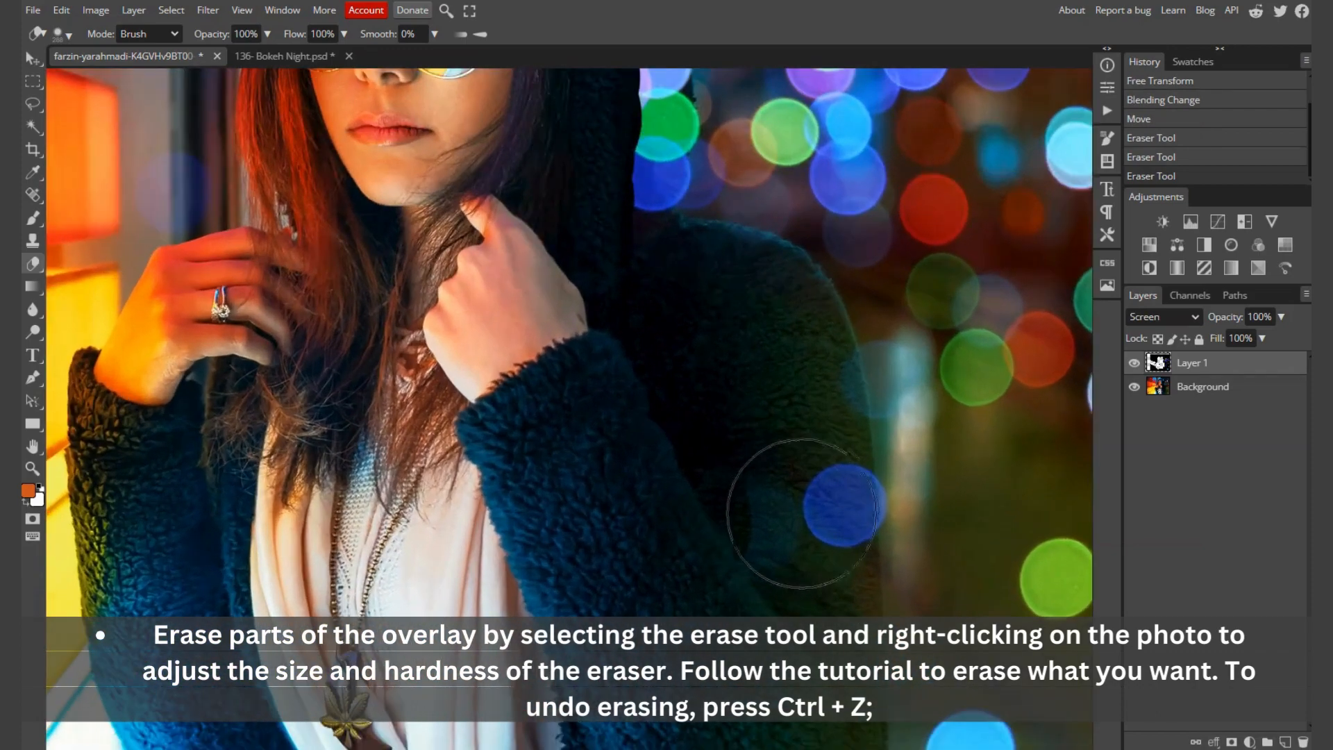
mouse_move(783, 490)
left_mouse_down()
mouse_move(787, 534)
mouse_move(800, 478)
mouse_move(795, 565)
mouse_move(782, 356)
mouse_move(731, 317)
mouse_move(547, 267)
mouse_move(608, 612)
left_mouse_up()
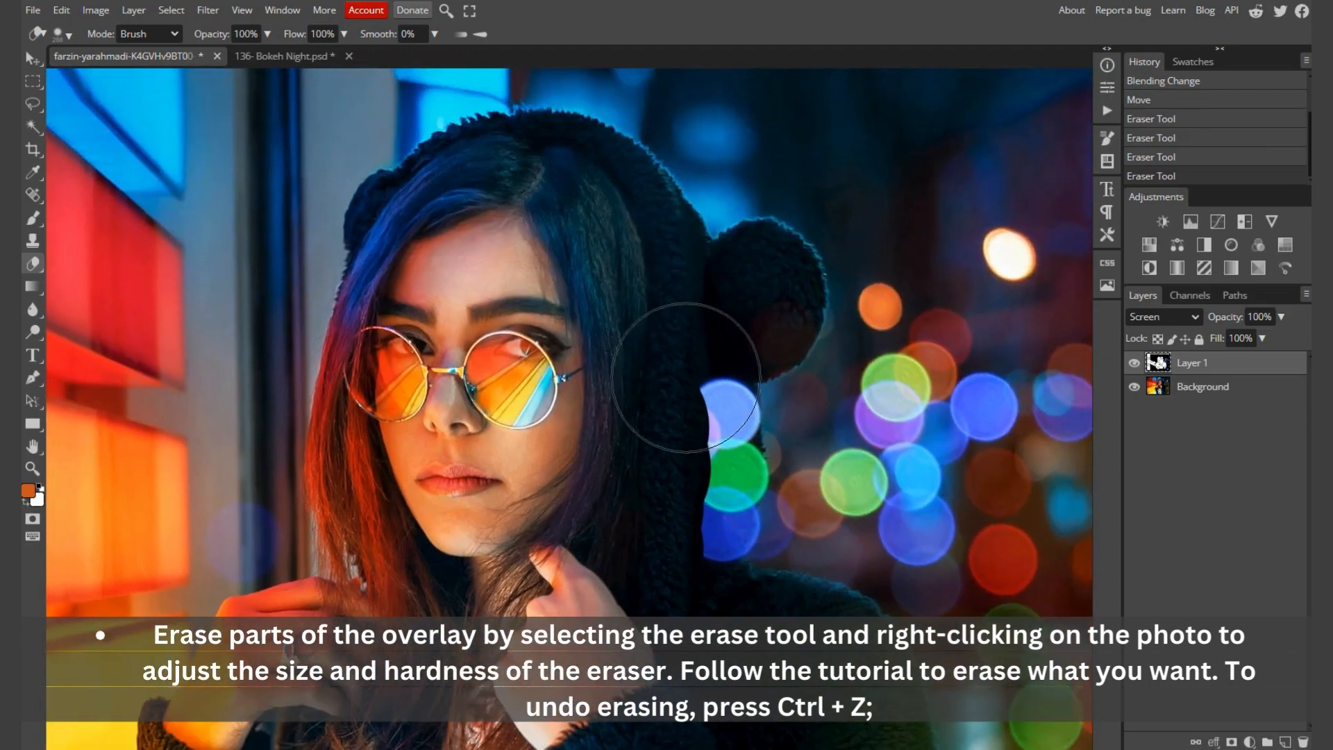
mouse_move(694, 389)
left_mouse_down()
mouse_move(696, 504)
mouse_move(672, 593)
mouse_move(705, 657)
mouse_move(645, 529)
mouse_move(673, 367)
mouse_move(681, 381)
mouse_move(699, 318)
mouse_move(744, 288)
mouse_move(713, 299)
left_mouse_up()
scroll(502, 351, "down", 3)
scroll(563, 335, "down", 2)
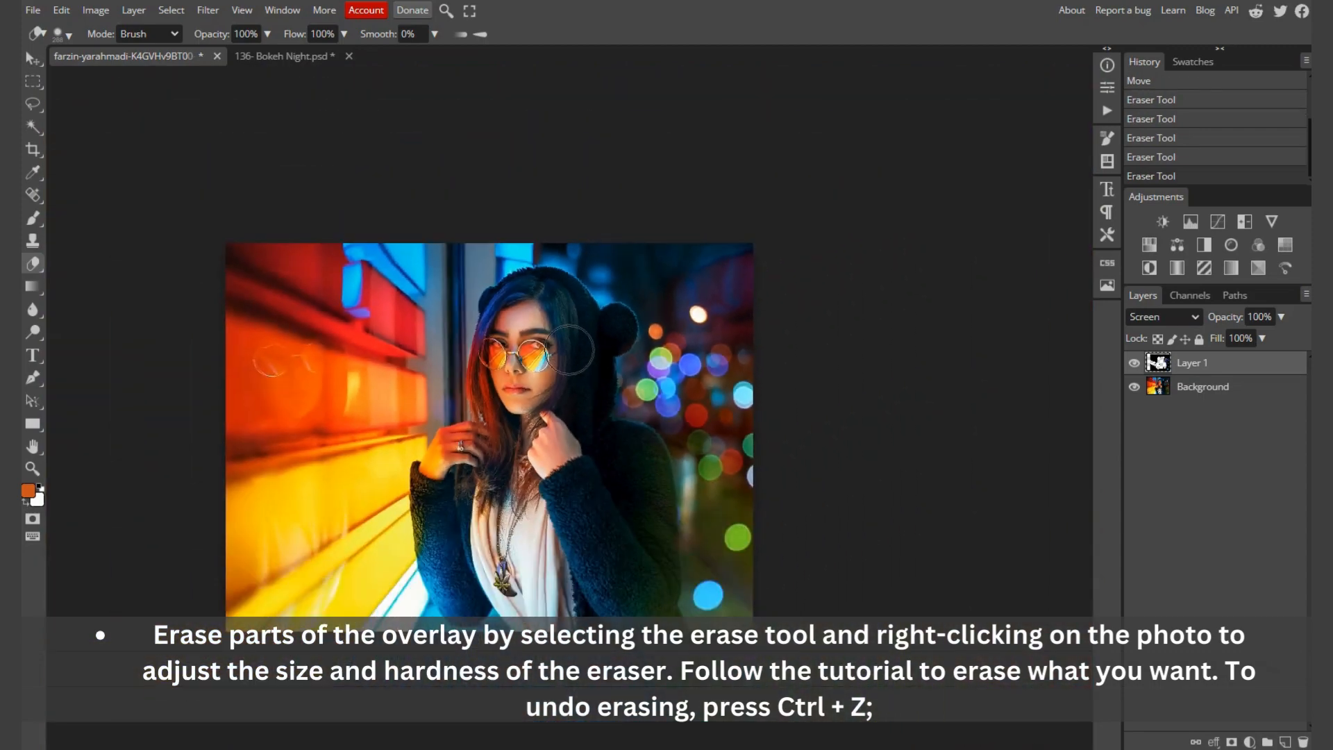
Step: Open the overlay "153- Bokeh Night" from the overlays folder as a separate document
key("v")
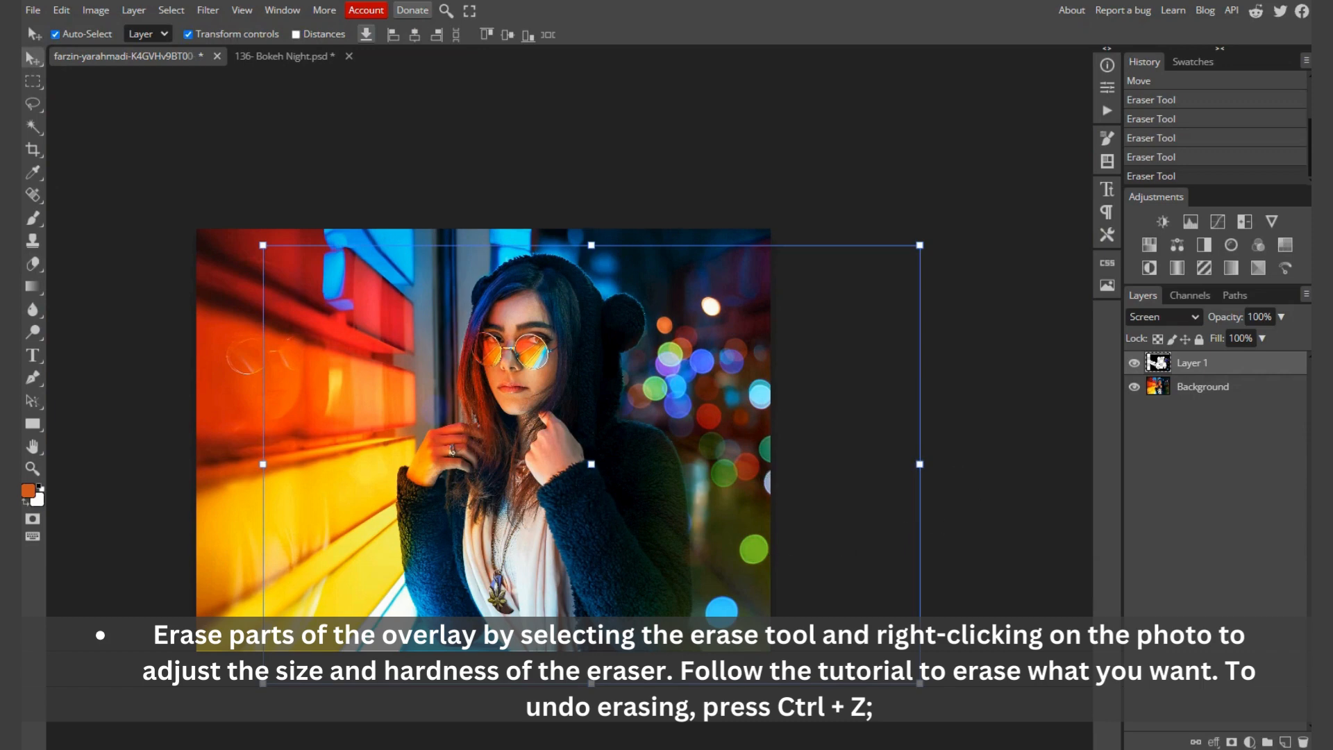
key("alt+Tab")
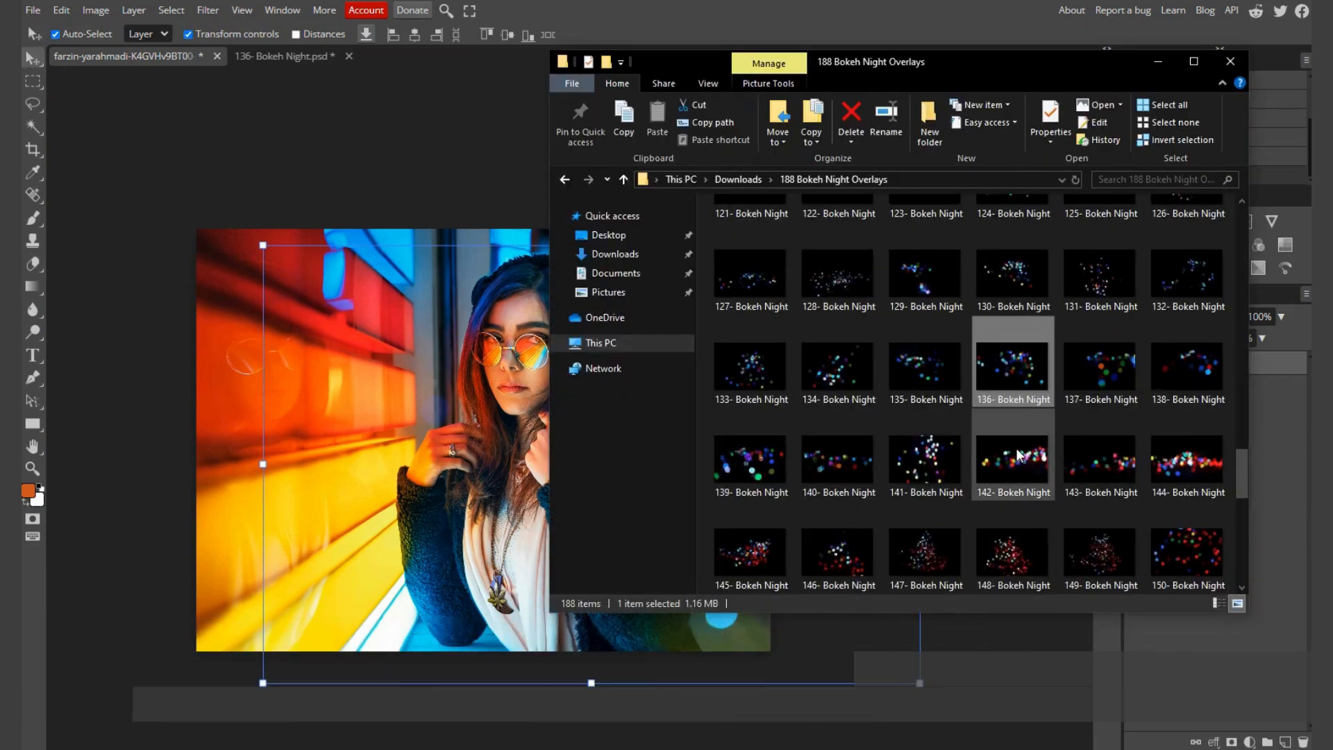
scroll(1017, 455, "down", 3)
left_click(921, 375)
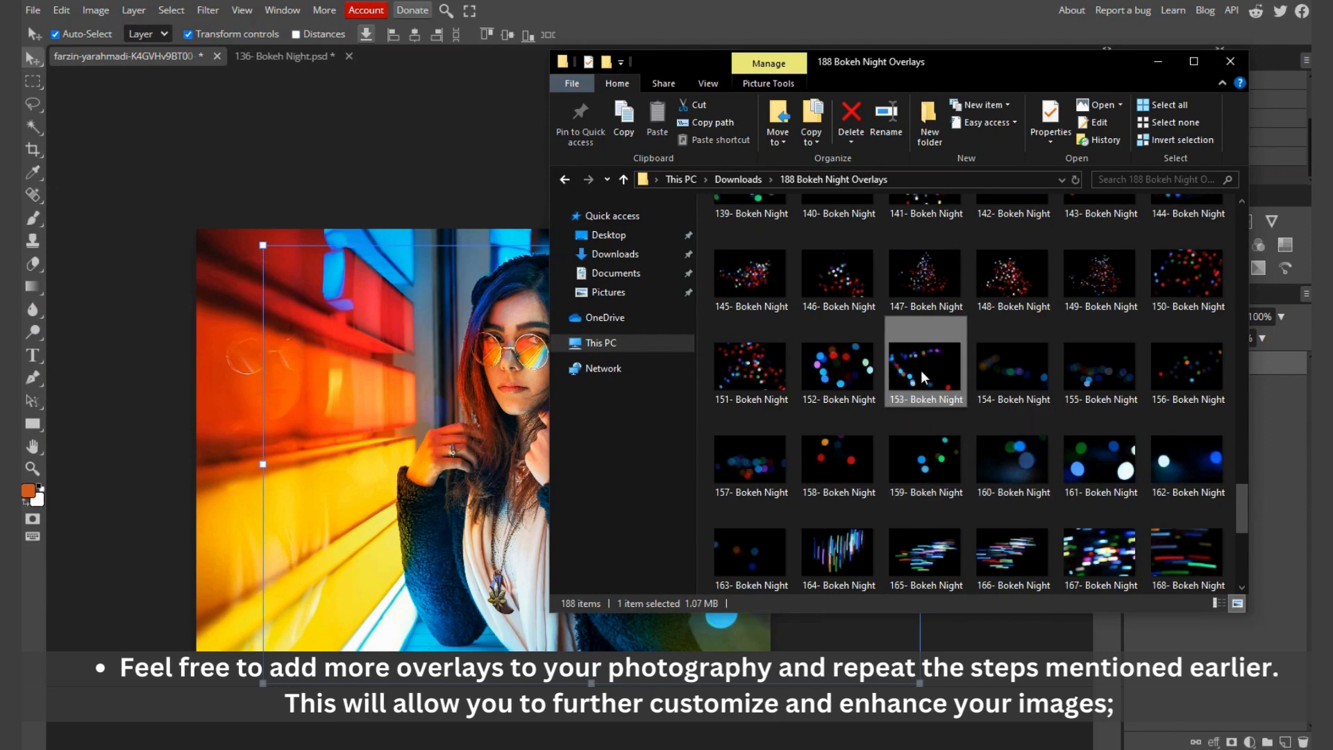
left_click_drag(930, 374, 487, 56)
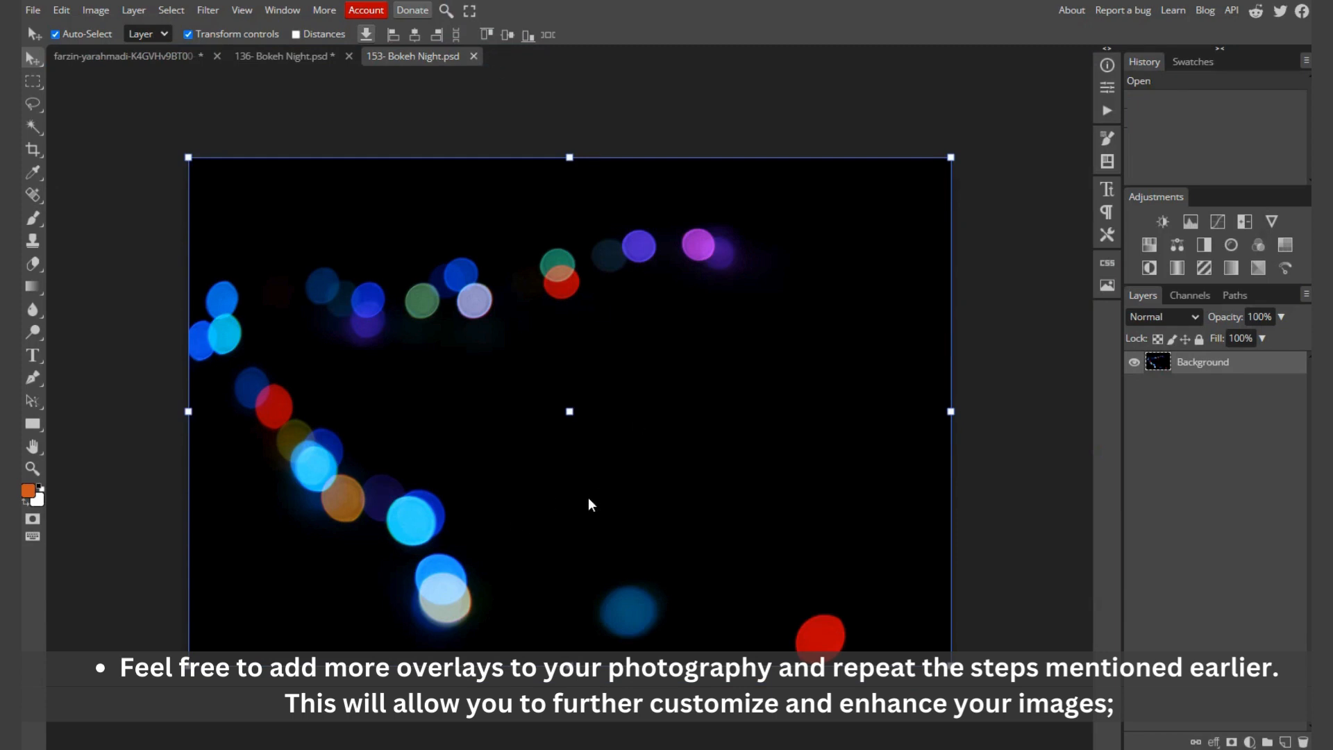
Step: Copy the entire 153- Bokeh Night overlay and paste it into the portrait as a second overlay layer
key("ctrl+a")
left_click(144, 56)
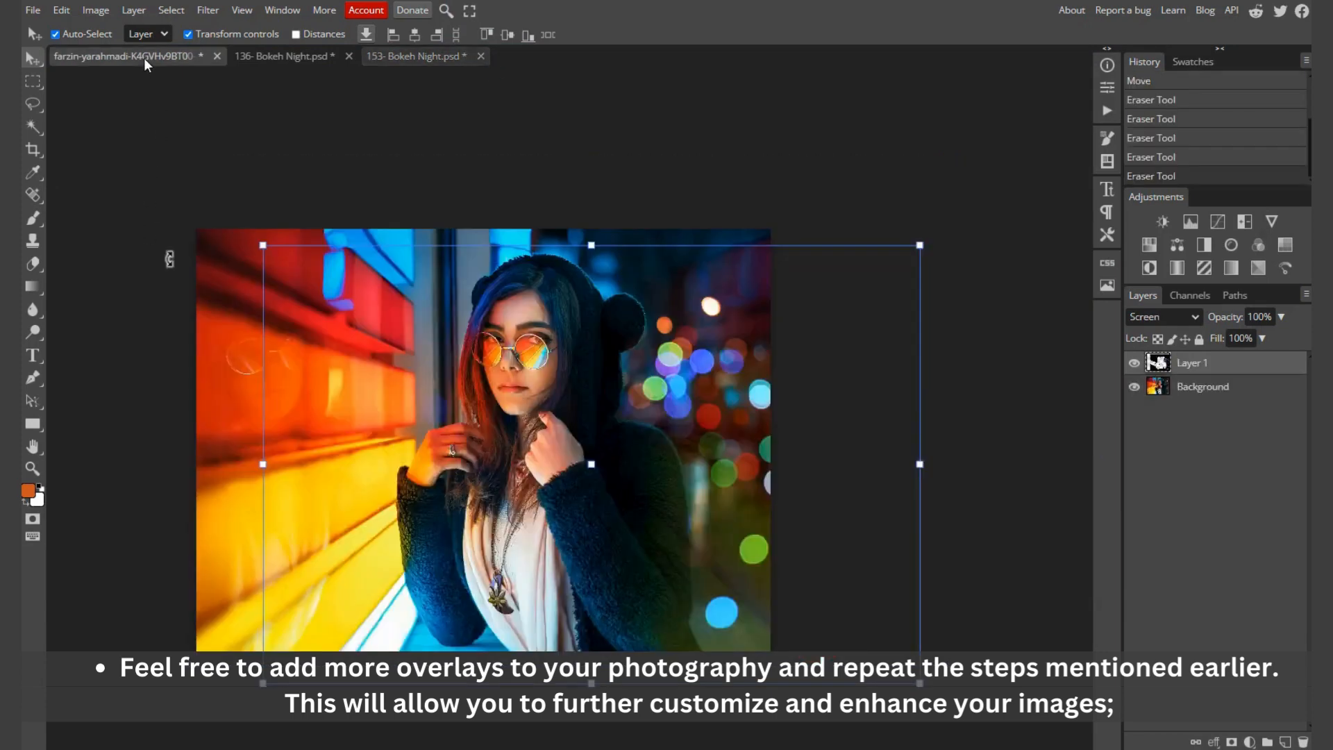
key("ctrl+v")
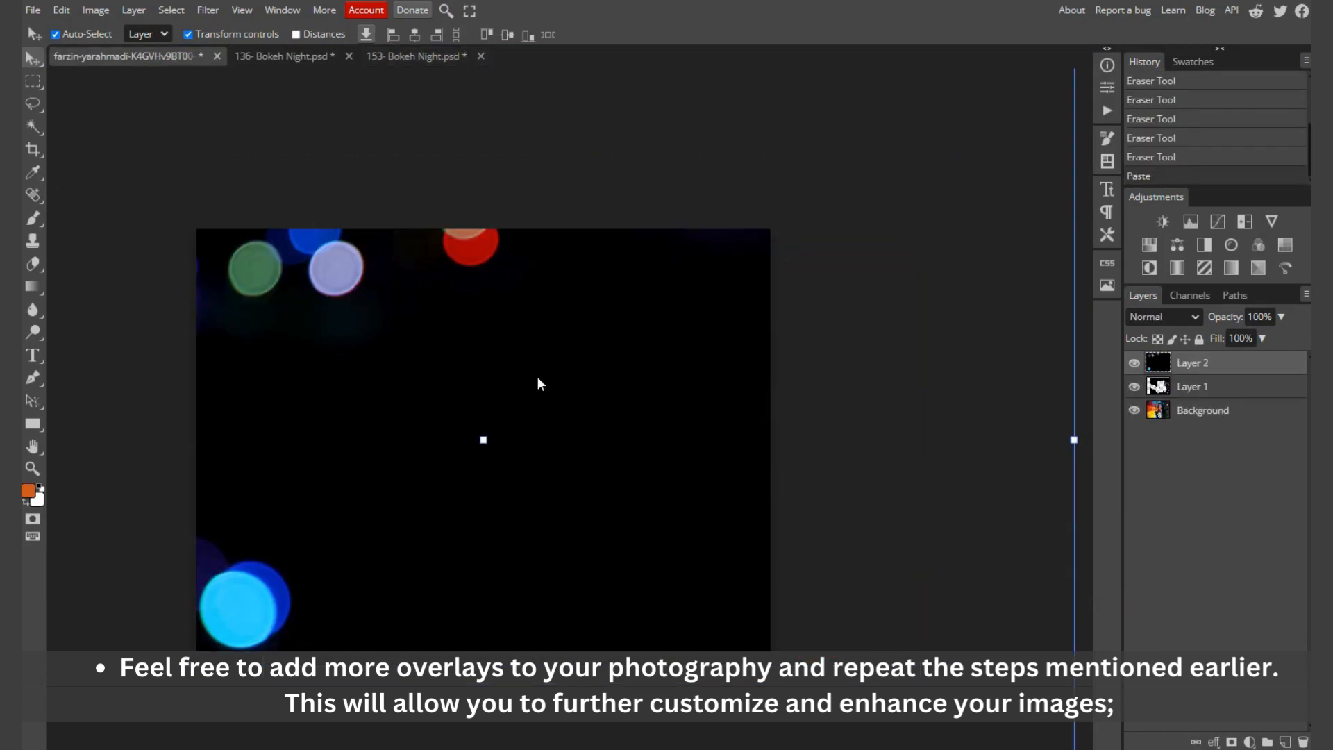
Step: Scale the second bokeh overlay layer proportionally down to 72.99% over the portrait
scroll(606, 371, "down", 1)
scroll(606, 371, "down", 1)
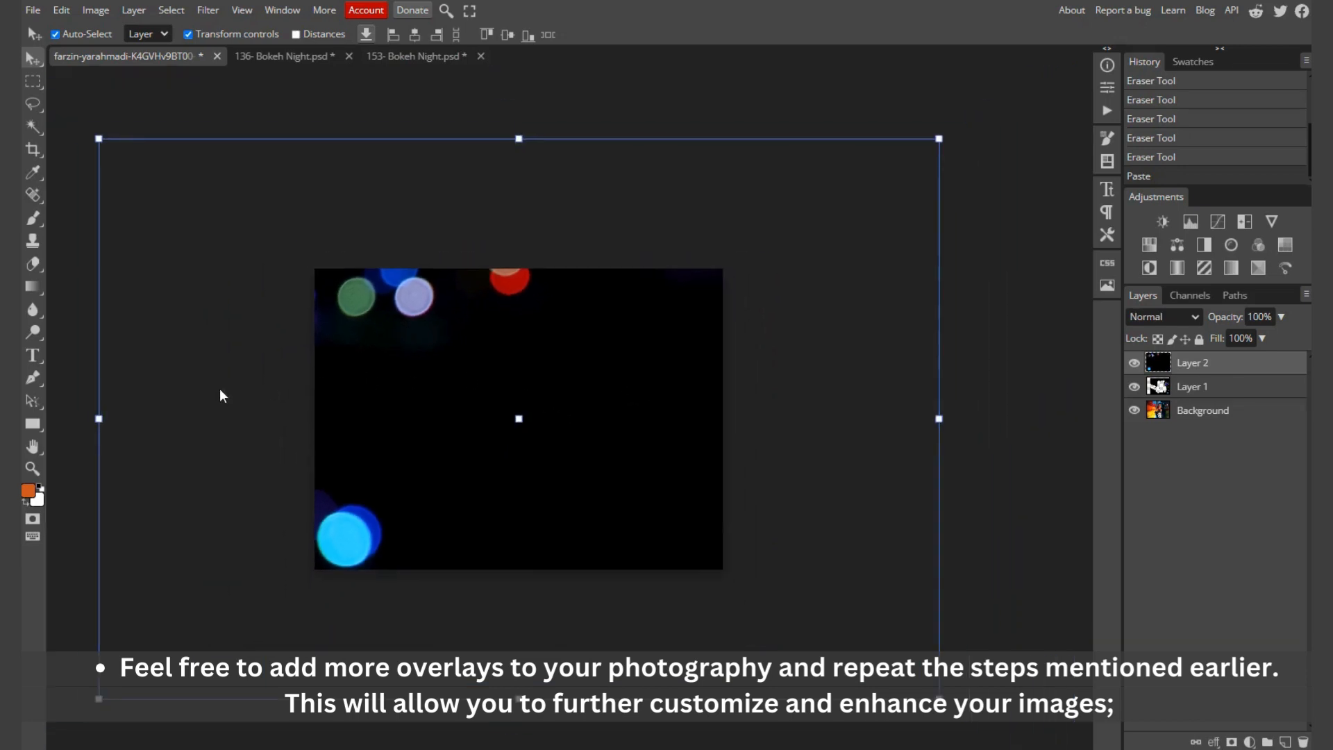
left_click_drag(99, 419, 296, 418)
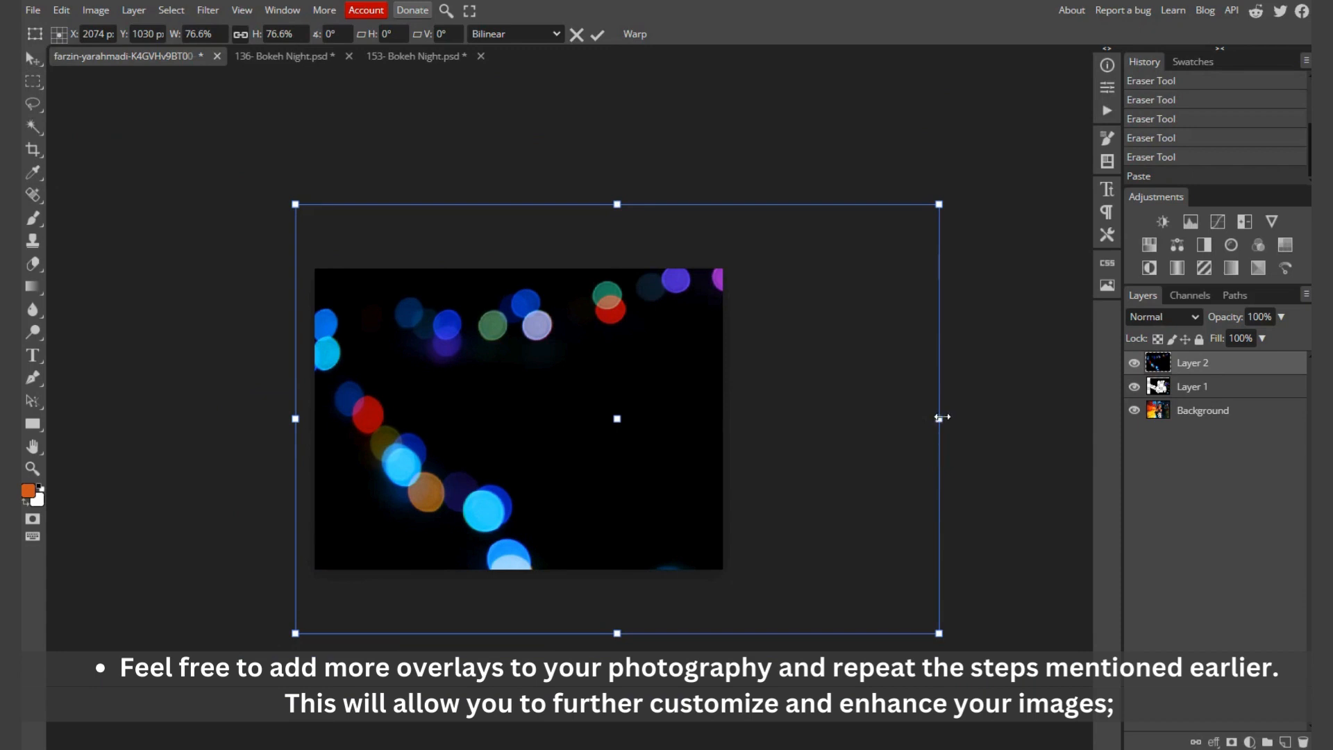
left_click_drag(941, 417, 908, 418)
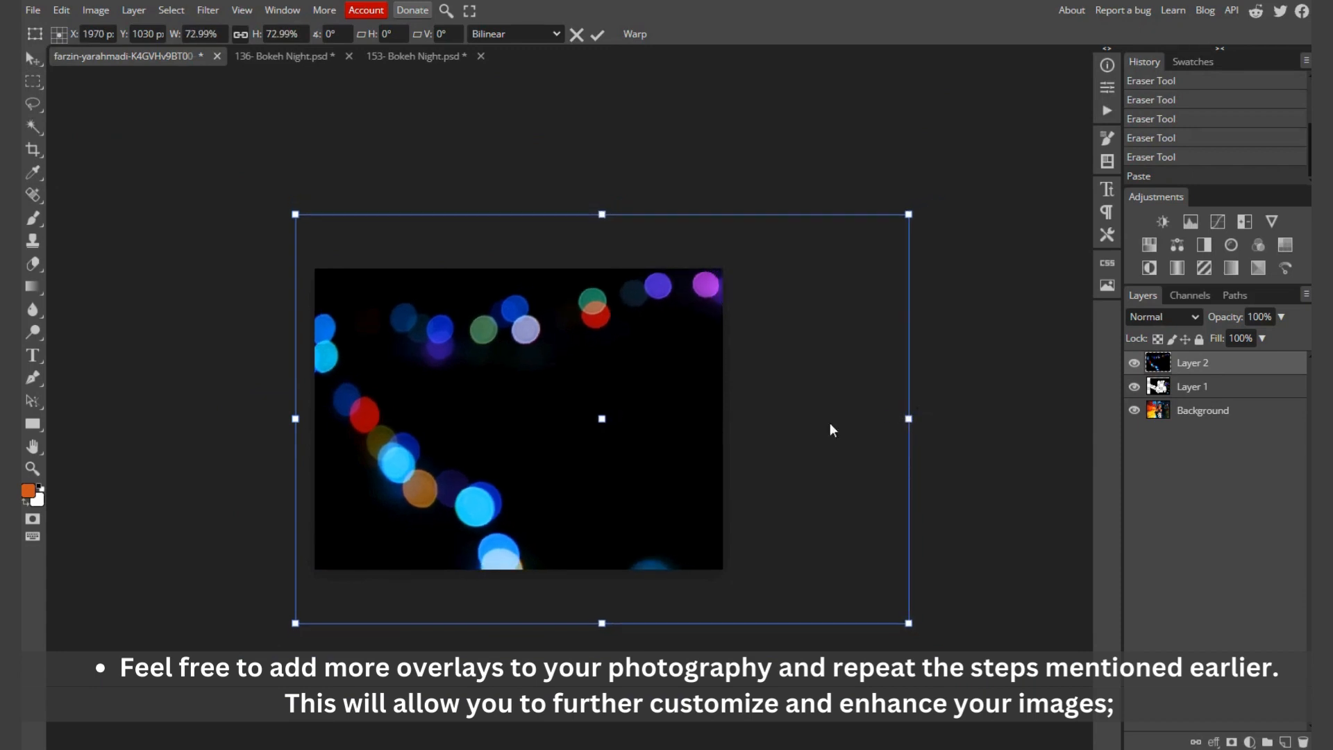
Step: Flip the second overlay layer horizontally and move it sideways until it is centred over the portrait
right_click(515, 389)
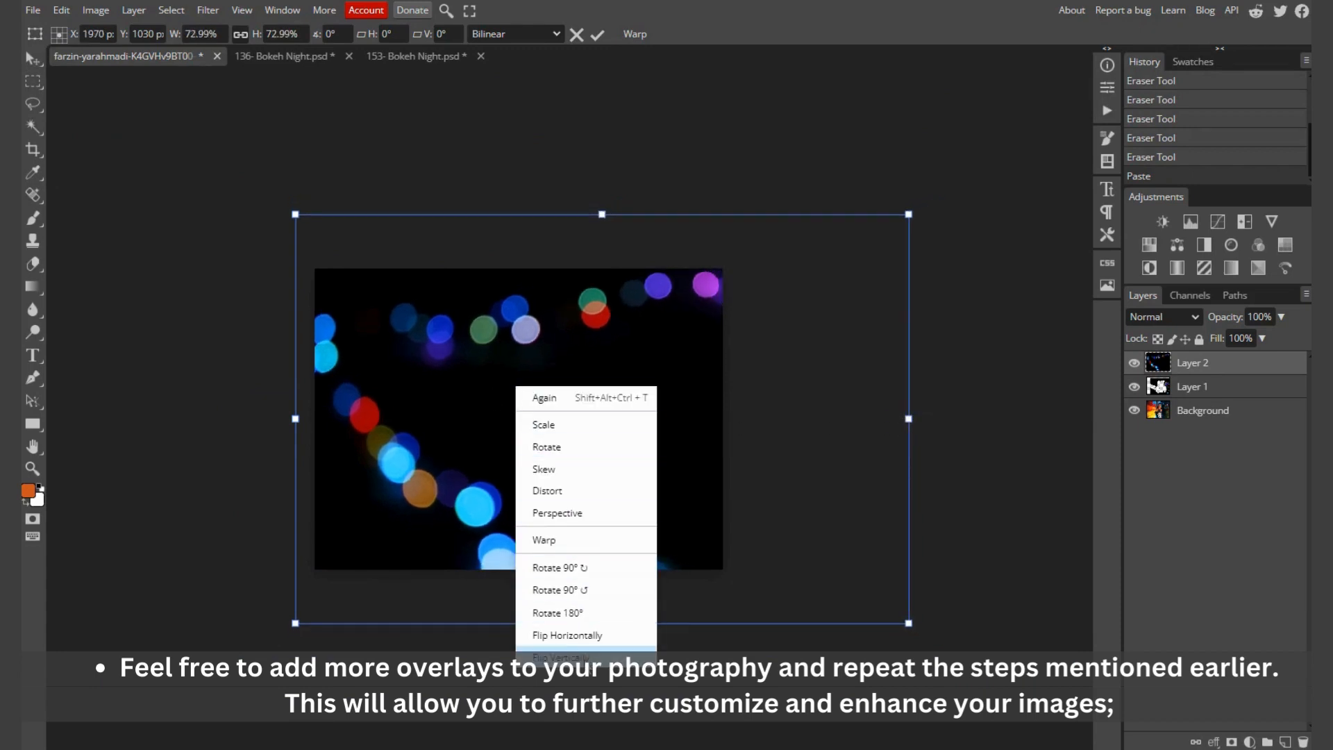
left_click(587, 642)
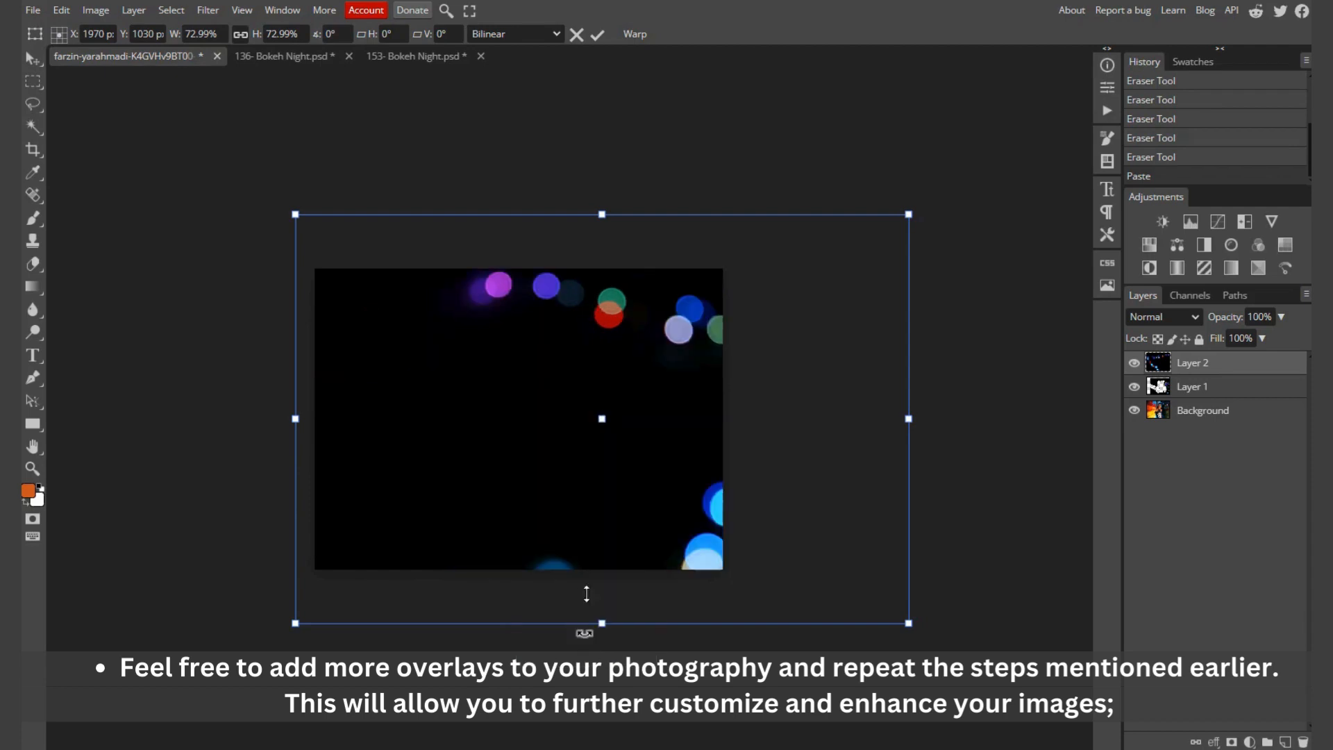
left_click_drag(663, 349, 582, 349)
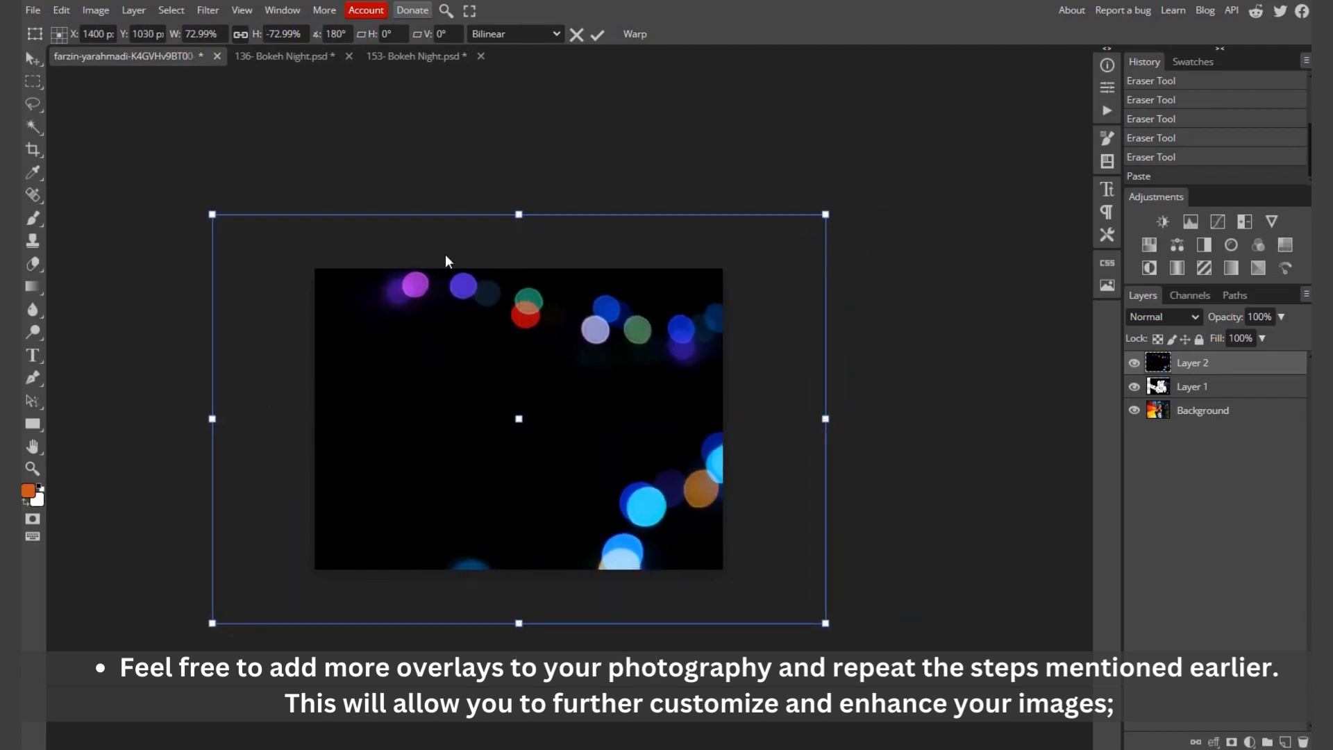
Step: Set the second overlay layer's blend mode to Screen and nudge the layer slightly upward
left_click(1172, 318)
left_click(1147, 469)
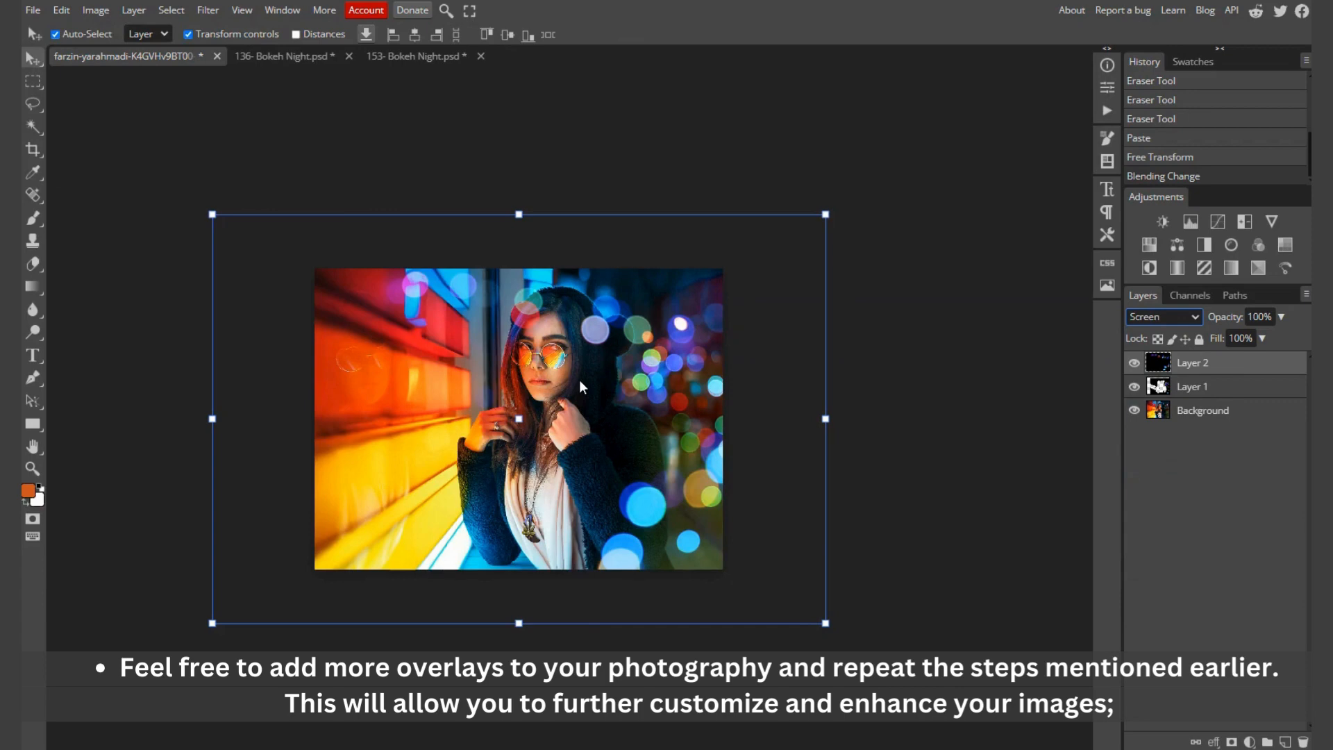
scroll(581, 386, "up", 3)
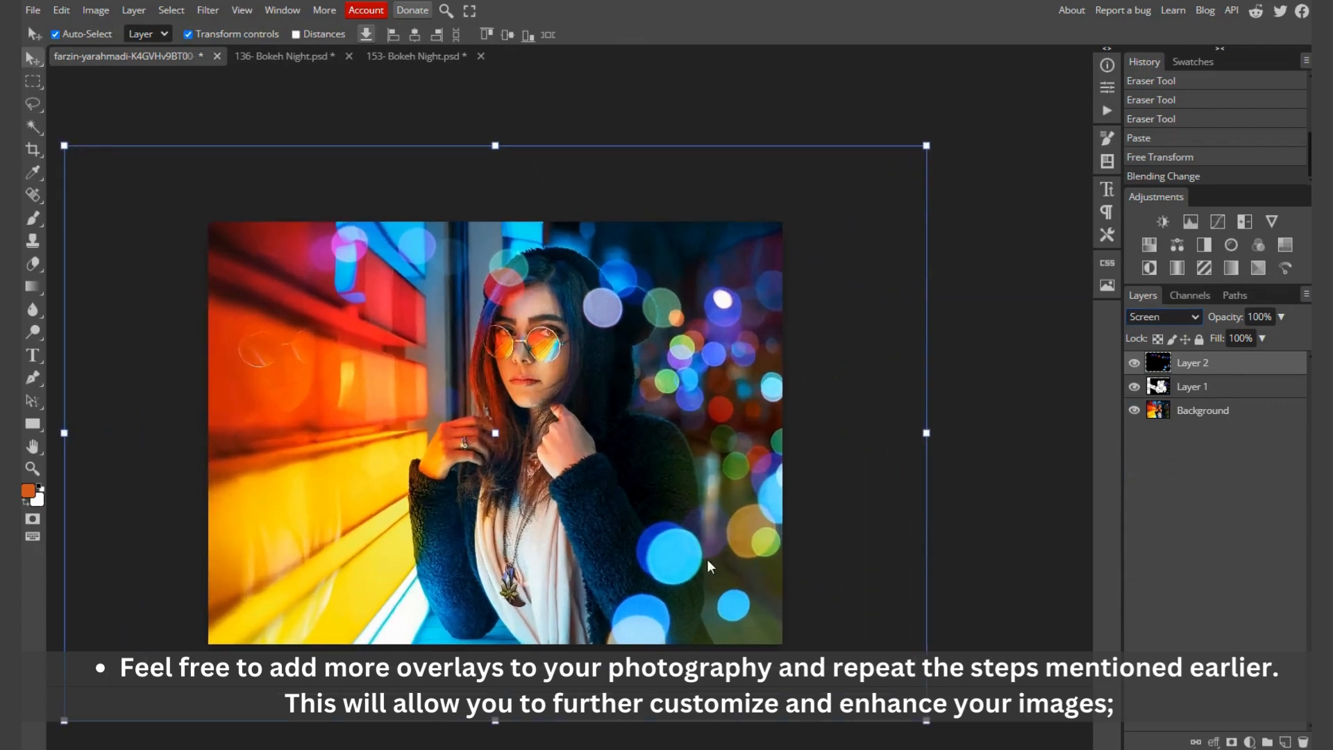
left_click_drag(677, 553, 677, 539)
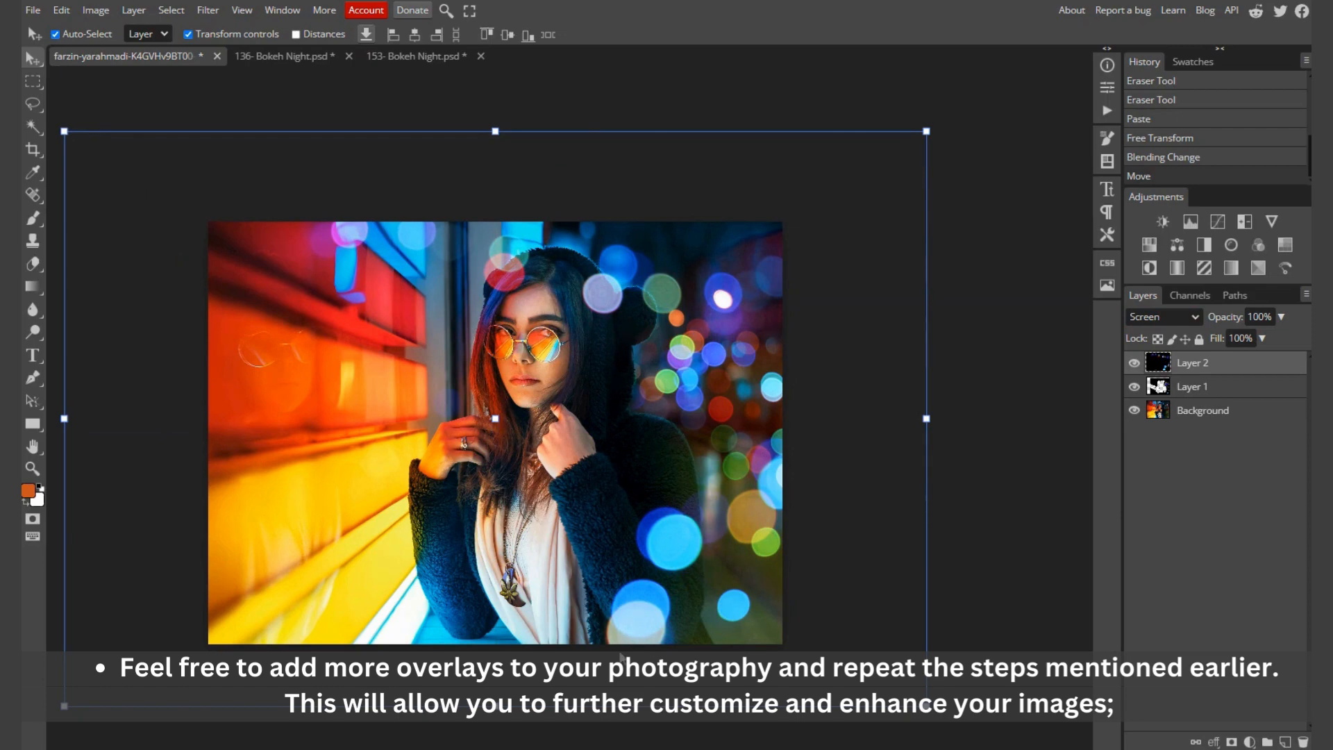
Step: Erase the second overlay's bokeh circles from the woman's hood, hair and the hood's round ear
left_click(34, 264)
scroll(630, 355, "up", 5)
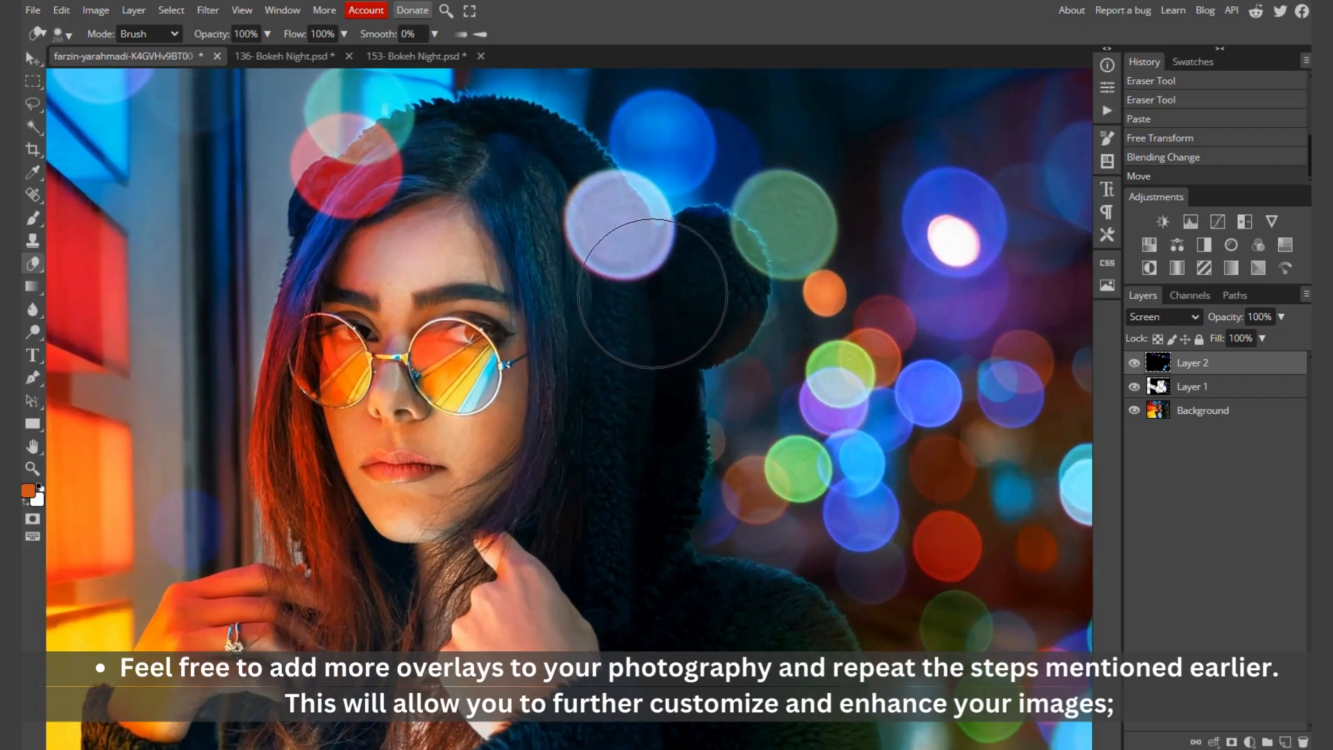
mouse_move(652, 293)
left_mouse_down()
mouse_move(581, 302)
mouse_move(555, 226)
mouse_move(579, 260)
mouse_move(574, 227)
mouse_move(588, 262)
mouse_move(562, 220)
mouse_move(519, 198)
mouse_move(422, 190)
mouse_move(432, 184)
mouse_move(381, 207)
mouse_move(360, 234)
mouse_move(421, 197)
mouse_move(377, 215)
mouse_move(334, 229)
left_mouse_up()
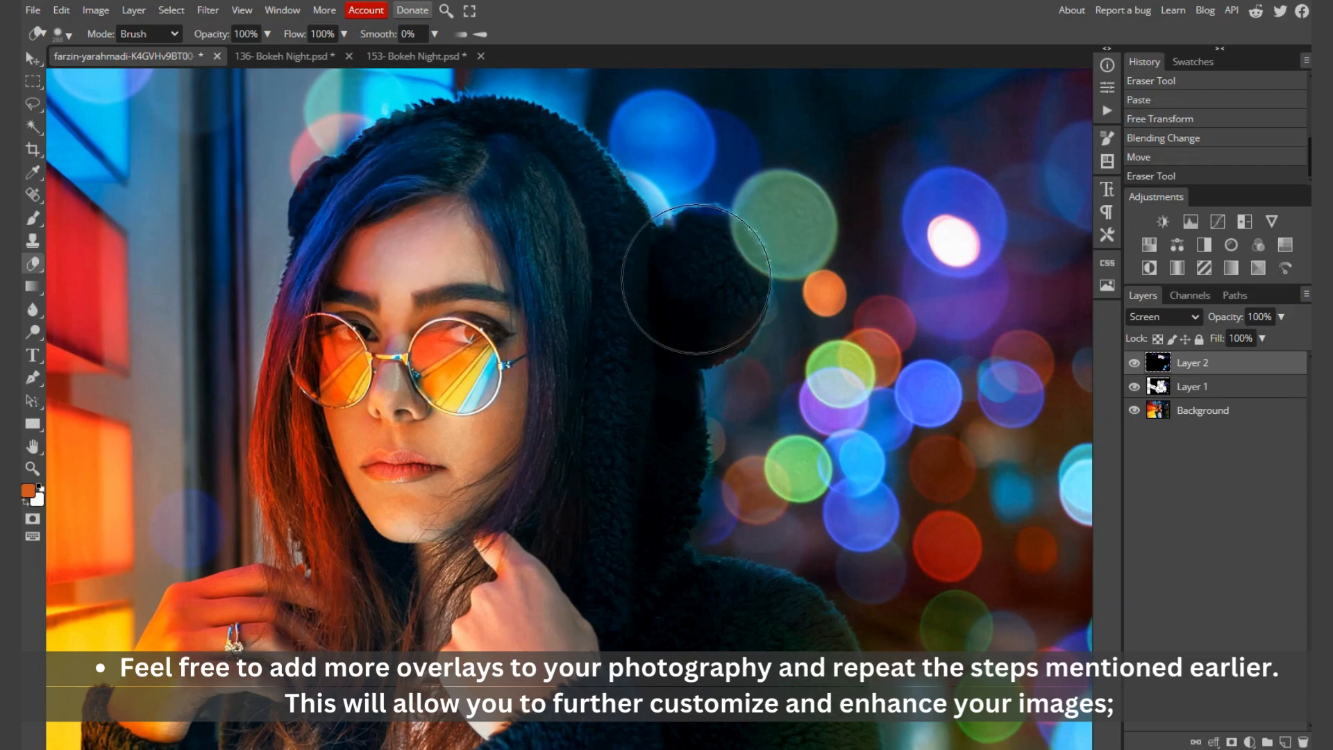
left_click(693, 279)
left_click(694, 280)
scroll(625, 299, "down", 5)
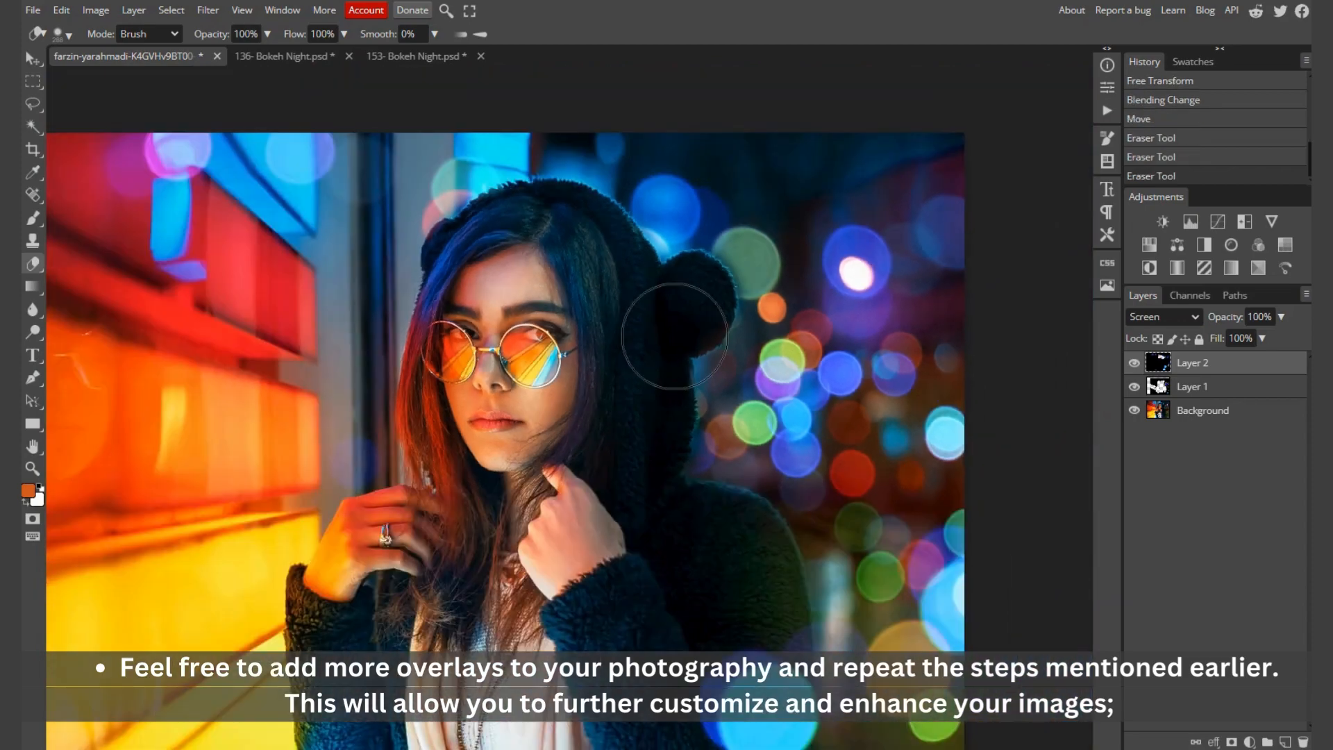
scroll(680, 508, "down", 1)
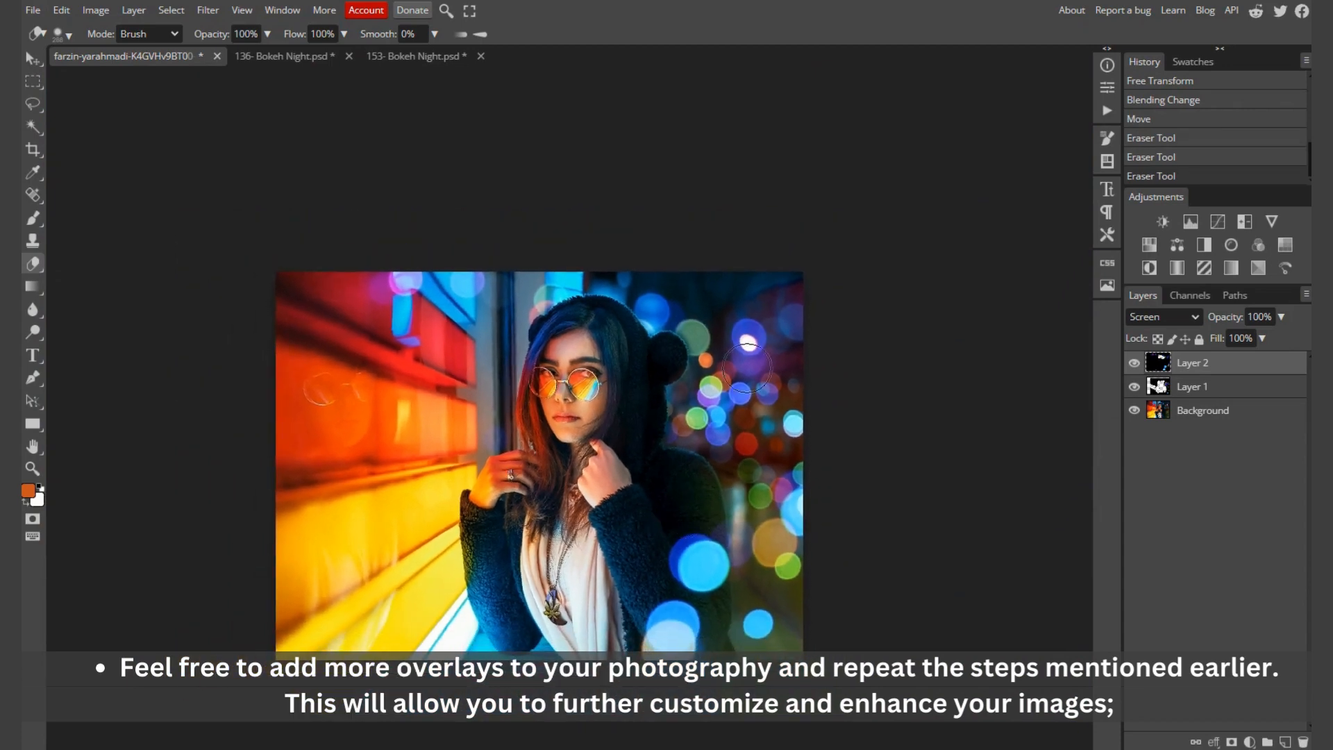
scroll(516, 269, "down", 4)
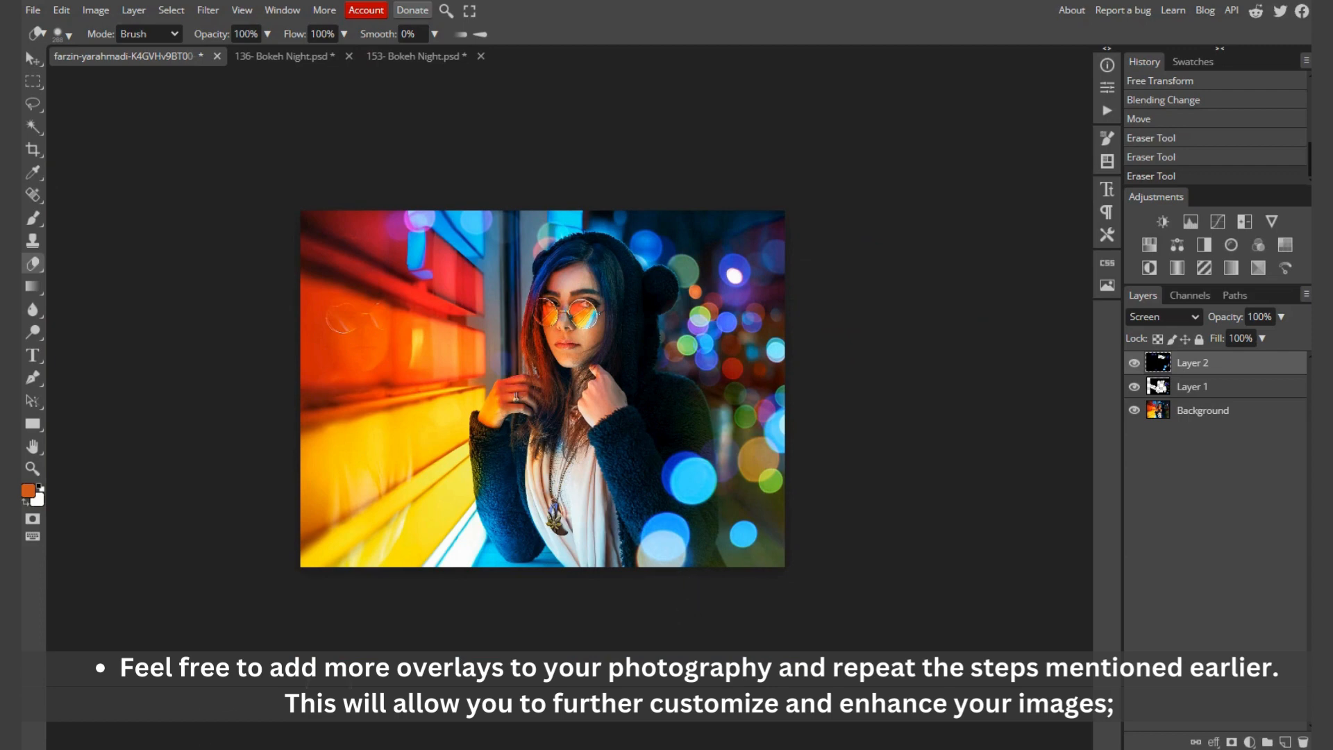
Step: Open the overlay "162- Bokeh Night" from the overlays folder as a separate document
left_click(162, 748)
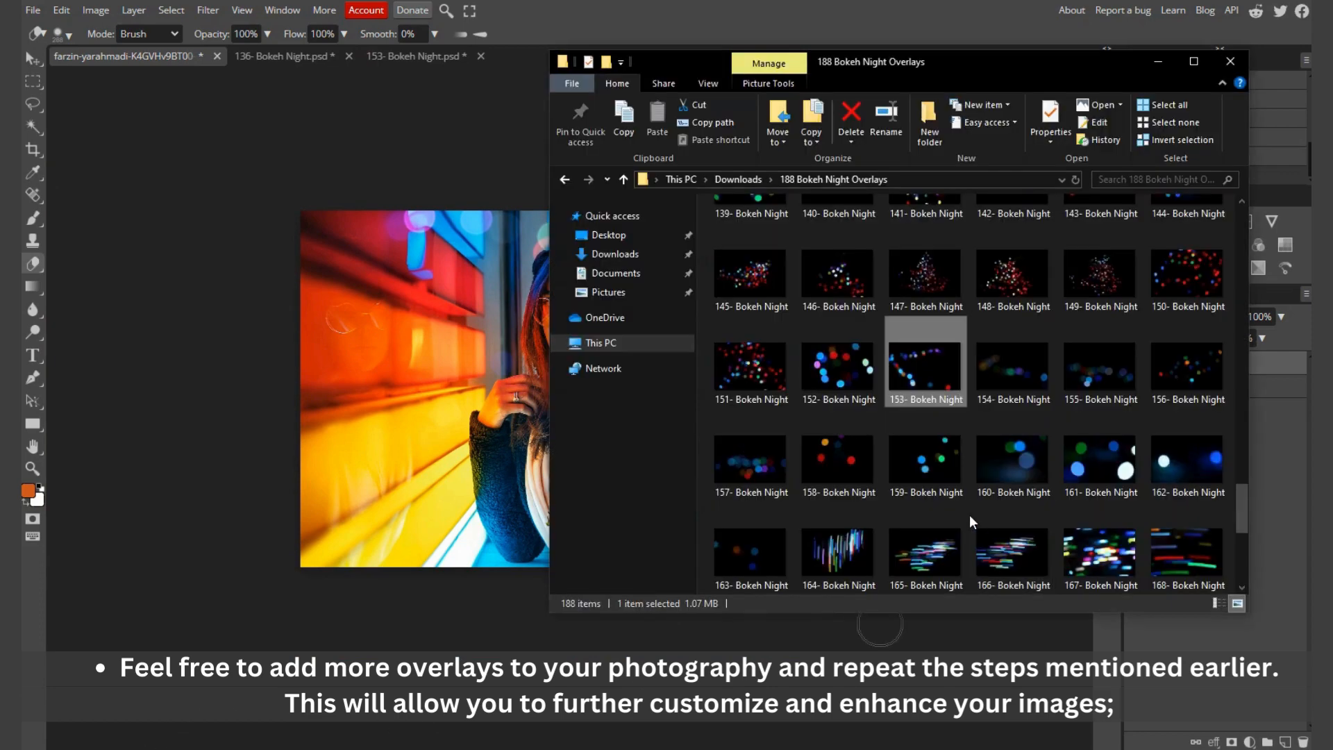
left_click(1180, 469)
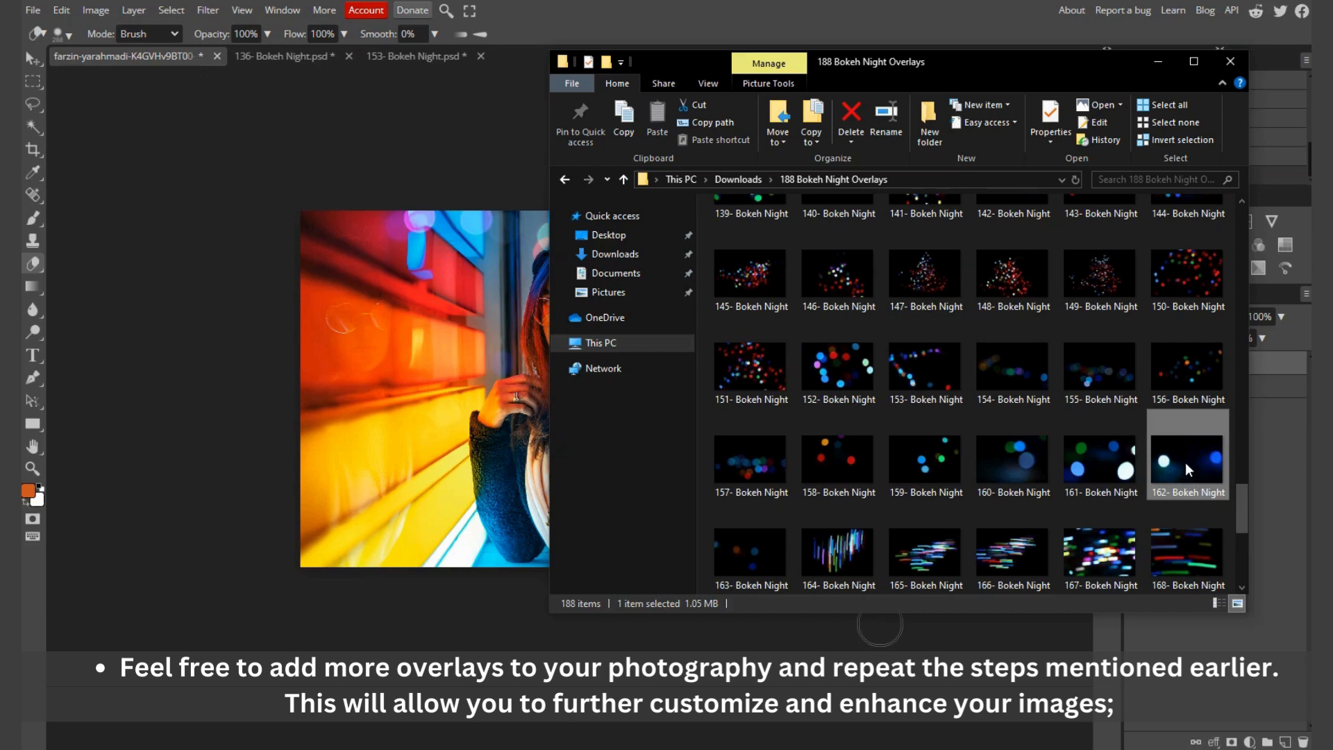
left_click_drag(1185, 463, 522, 50)
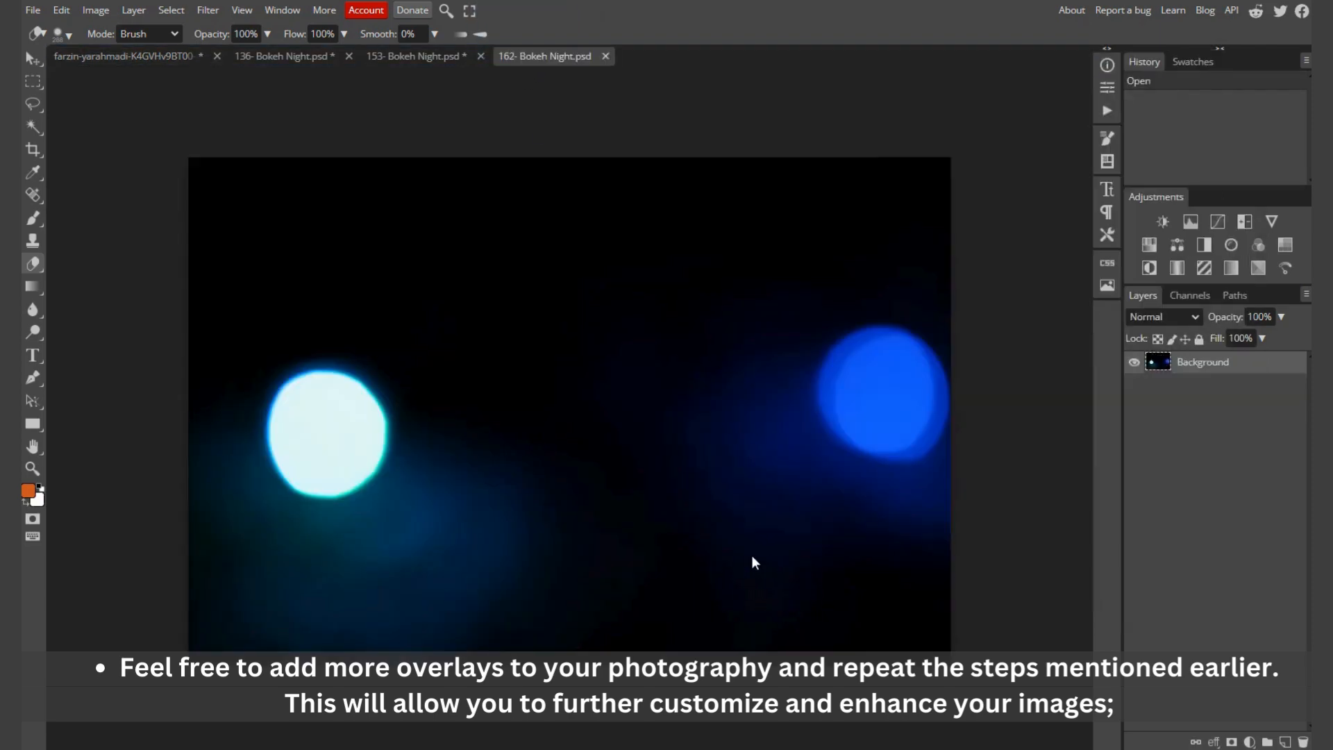
Step: Copy the entire 162- Bokeh Night overlay and paste it into the portrait as a third overlay layer
key("ctrl+a")
left_click(155, 55)
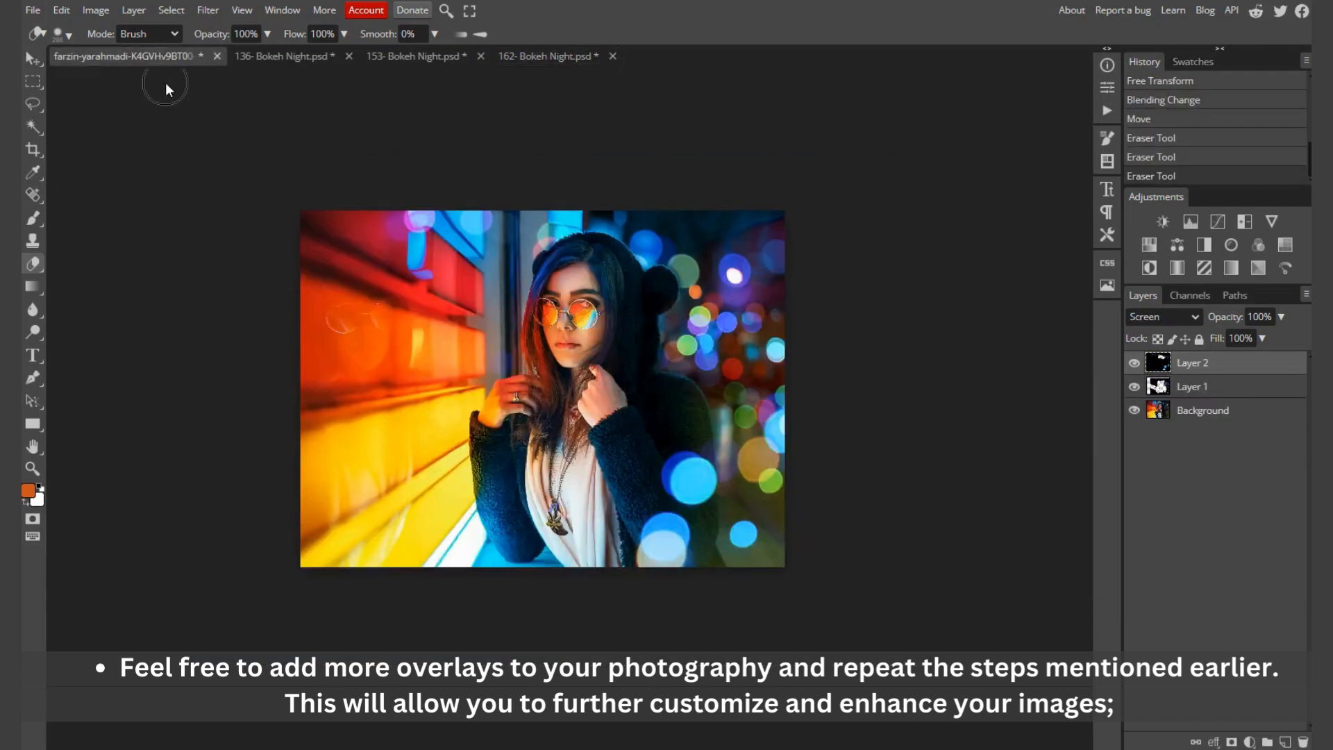
key("ctrl+v")
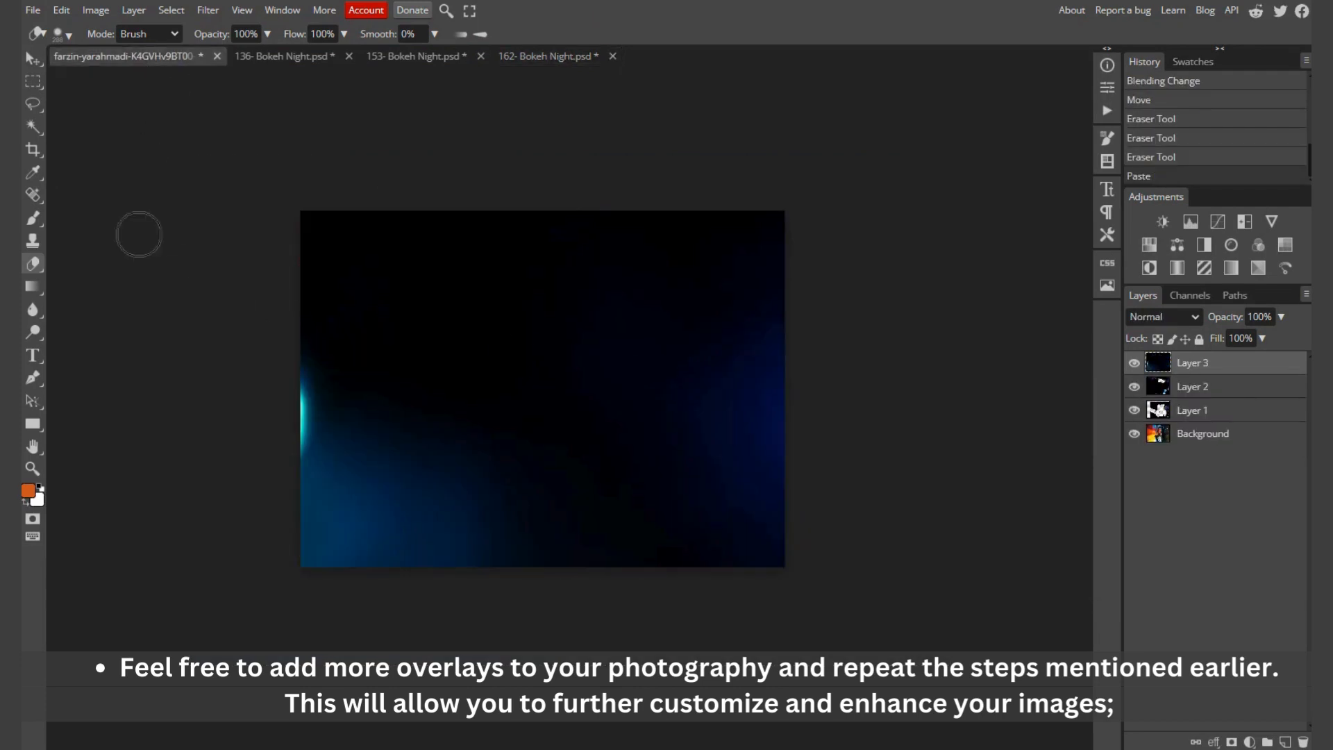
Step: Scale the third overlay layer to 53.67% so its height matches the portrait
left_click(30, 58)
scroll(548, 406, "down", 2)
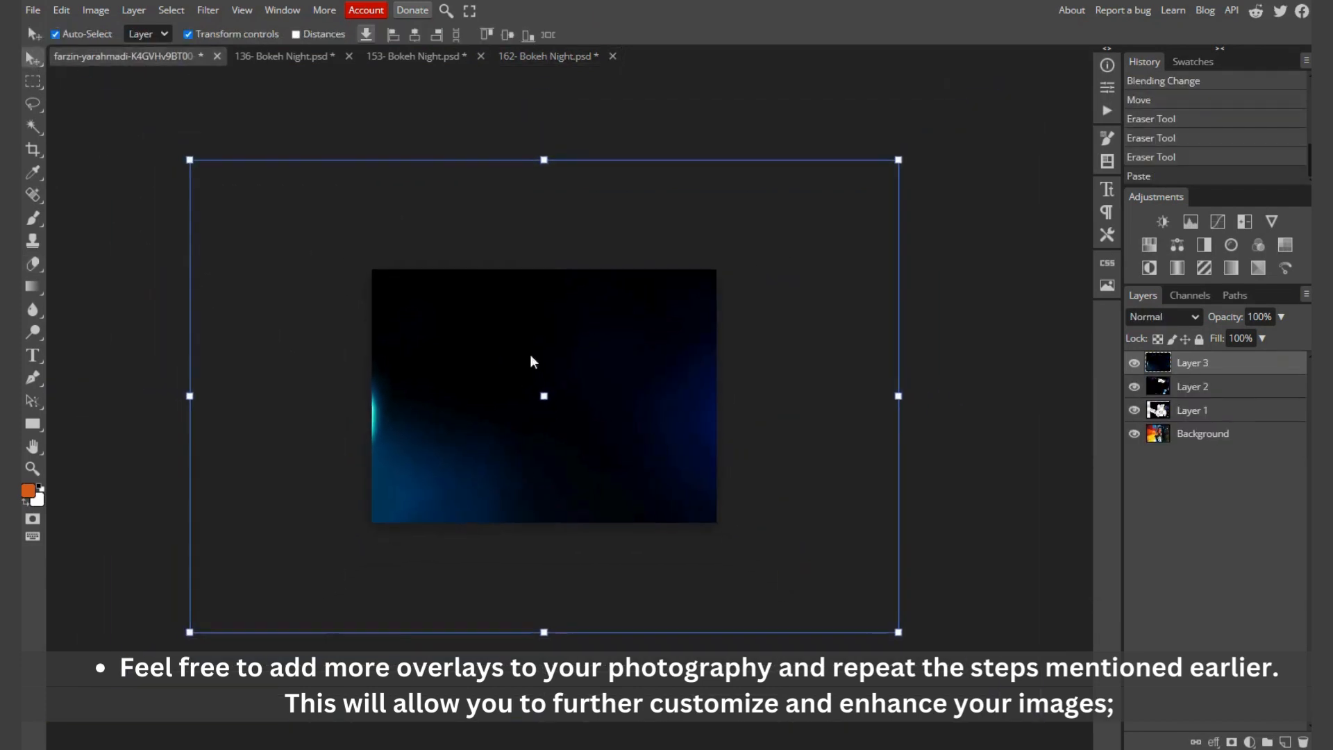
left_click_drag(543, 161, 544, 269)
left_click_drag(544, 632, 540, 523)
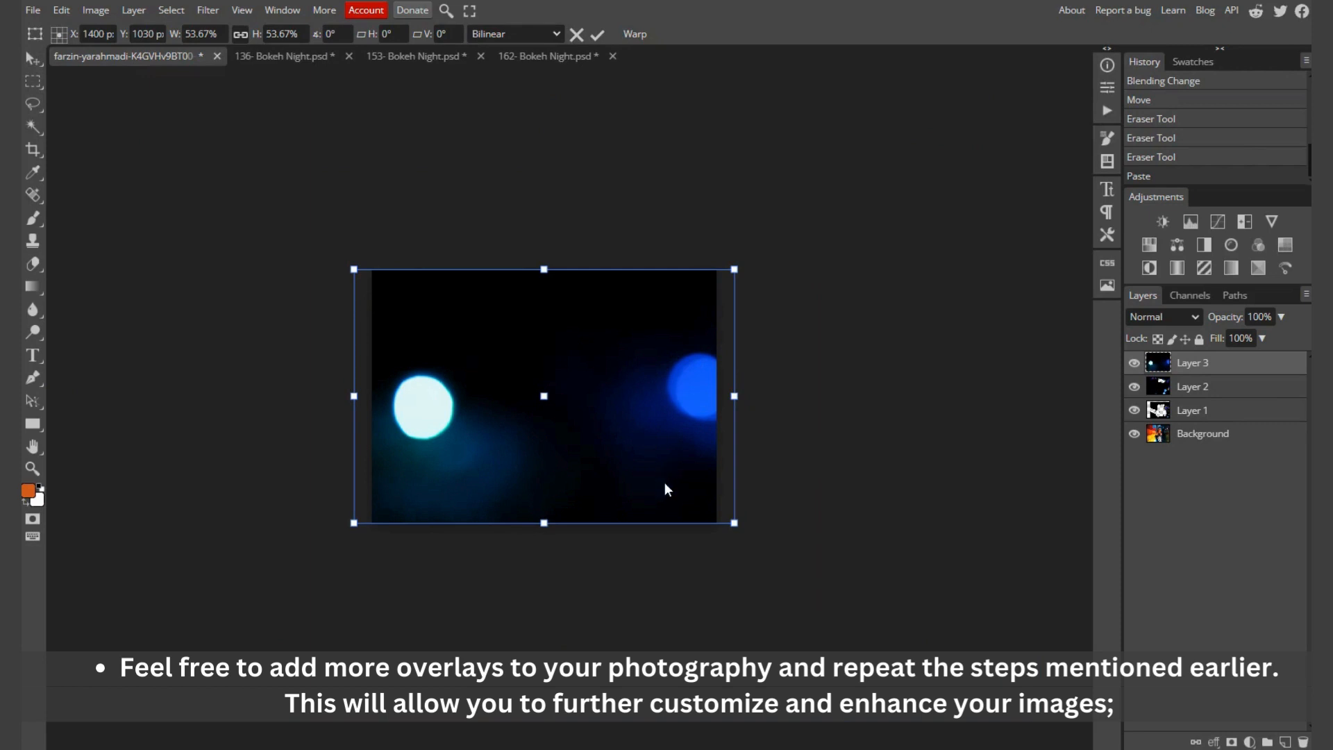
Step: Apply the third overlay's scaling and set its blend mode to Screen
left_click(1181, 316)
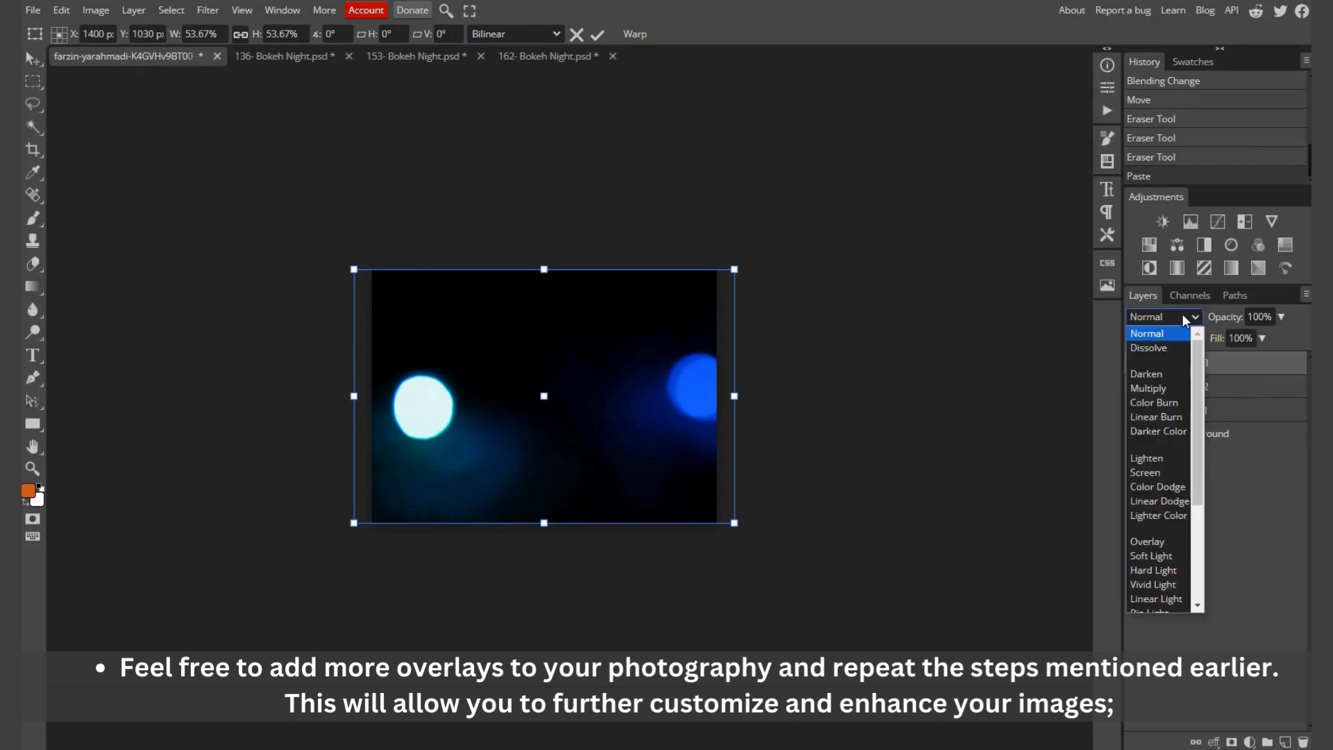
left_click(1152, 473)
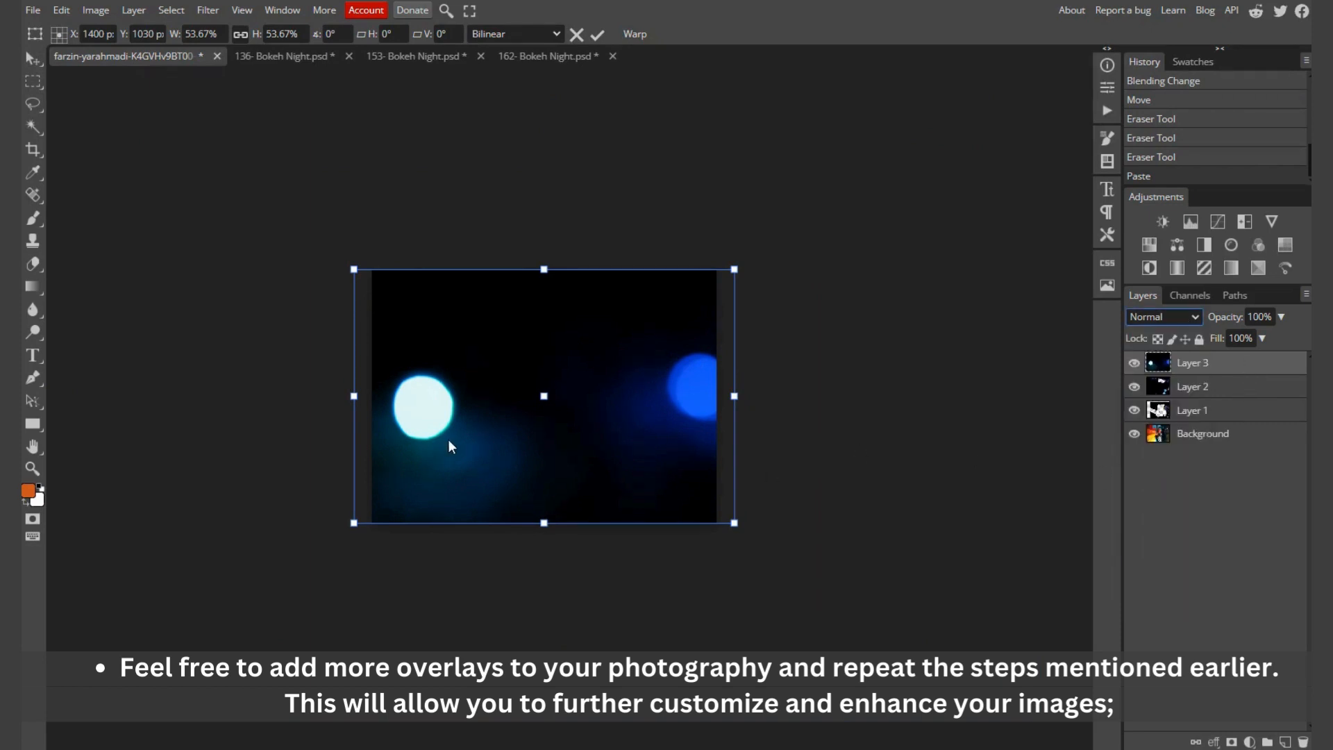
key("Return")
scroll(501, 435, "up", 2)
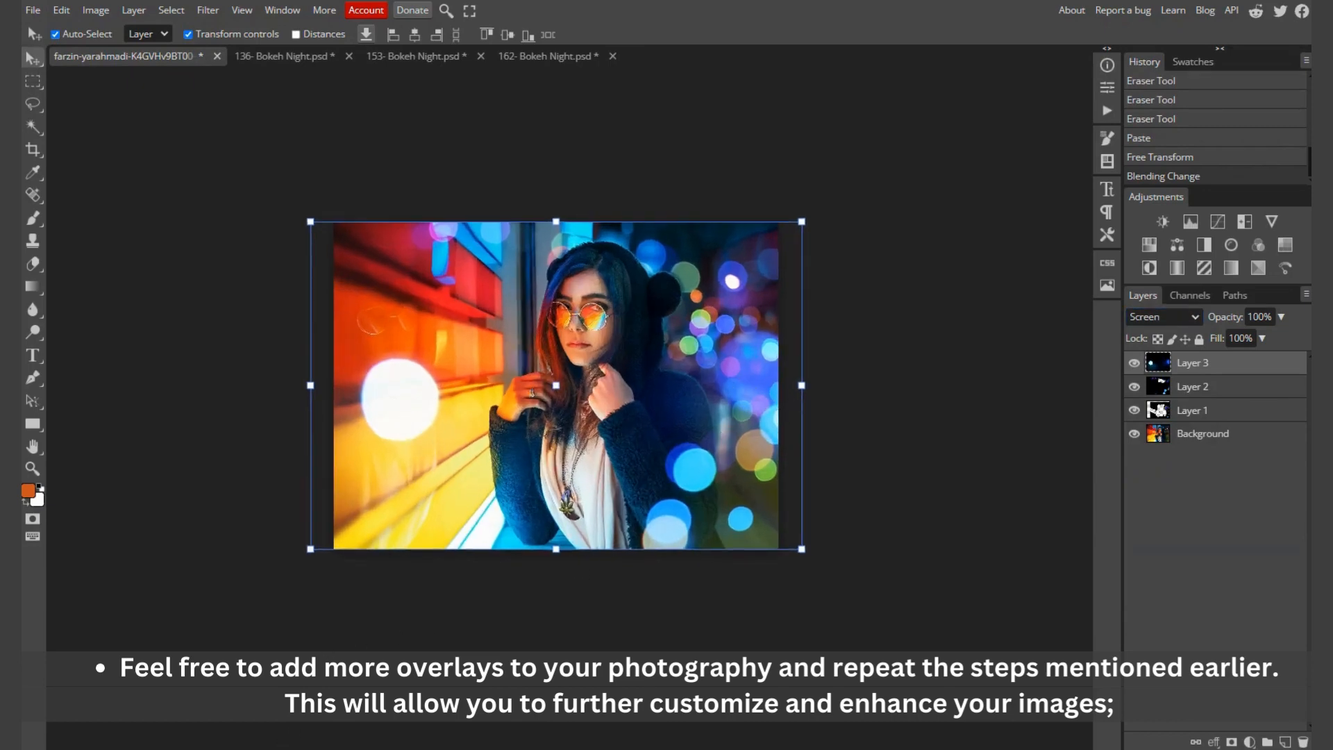
Step: Open the overlay "171- Bokeh Night" from the overlays folder as a separate document
left_click(233, 736)
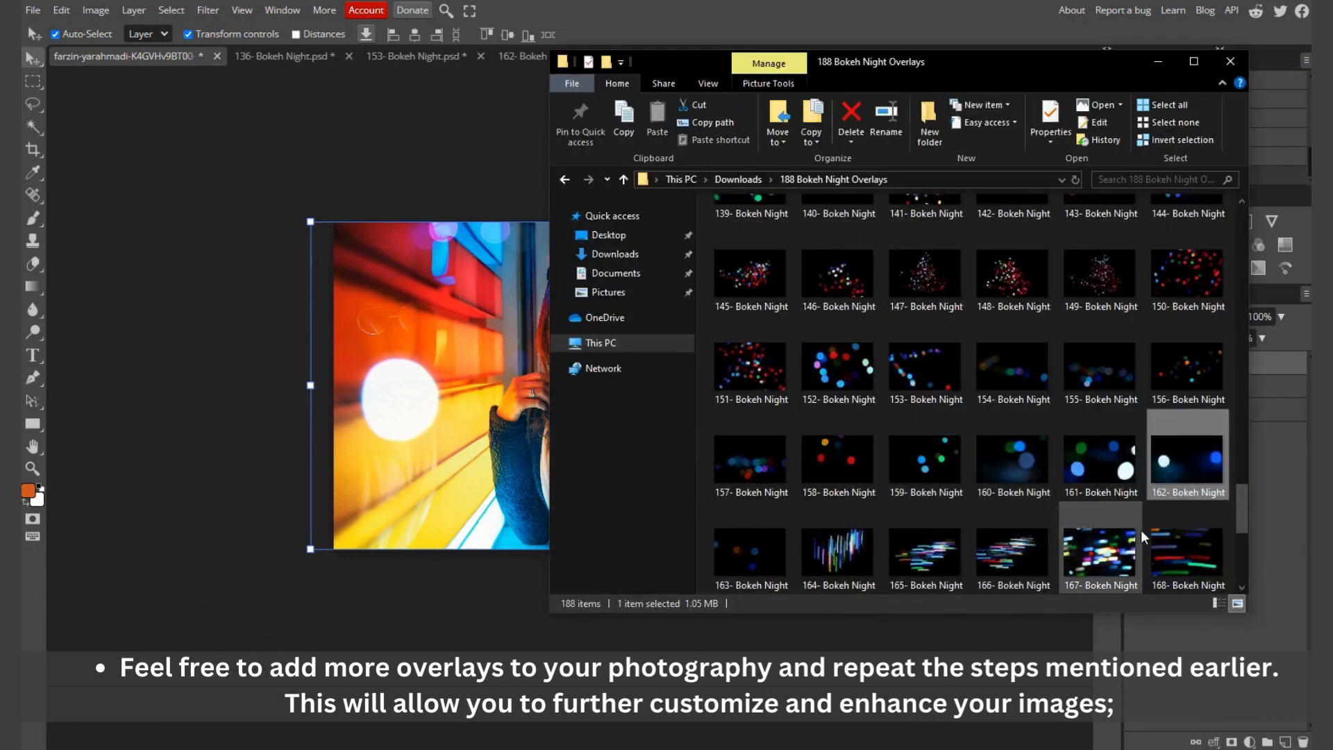
scroll(1142, 527, "down", 3)
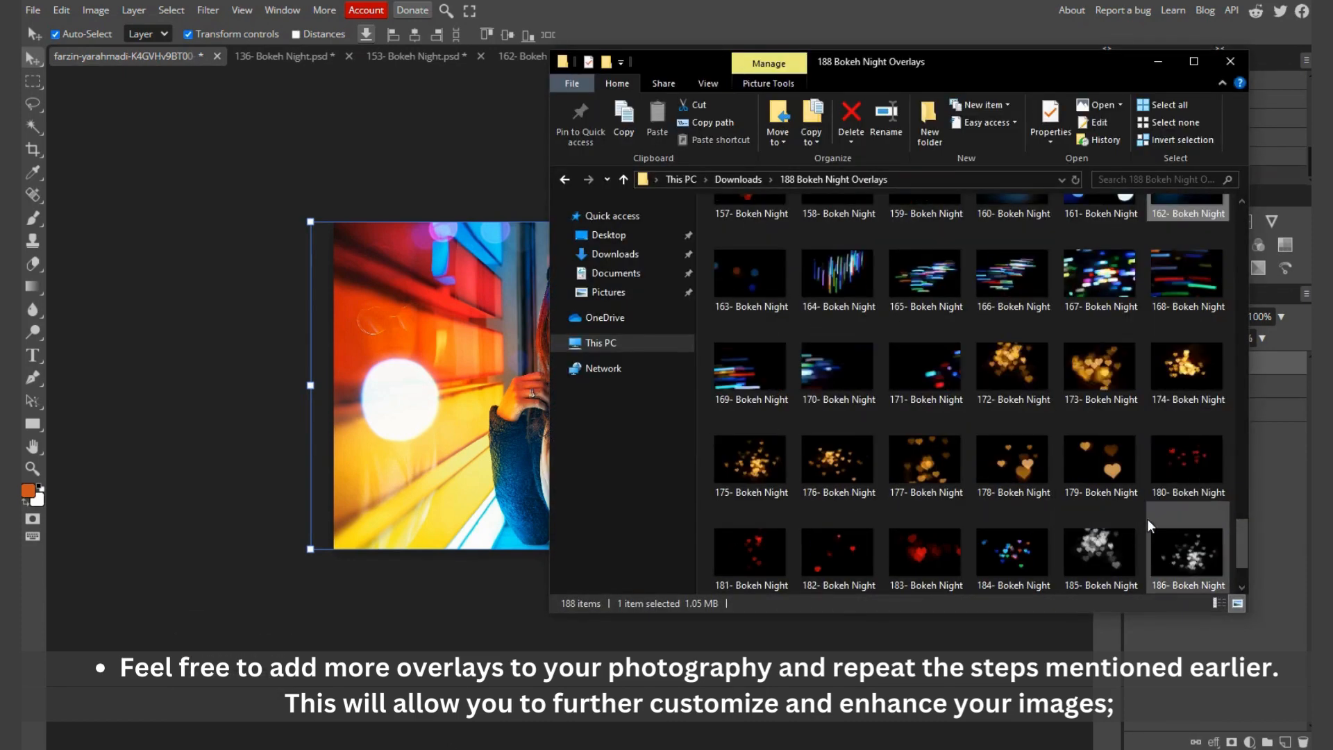
left_click(839, 381)
left_click(952, 392)
left_click_drag(927, 382, 955, 229)
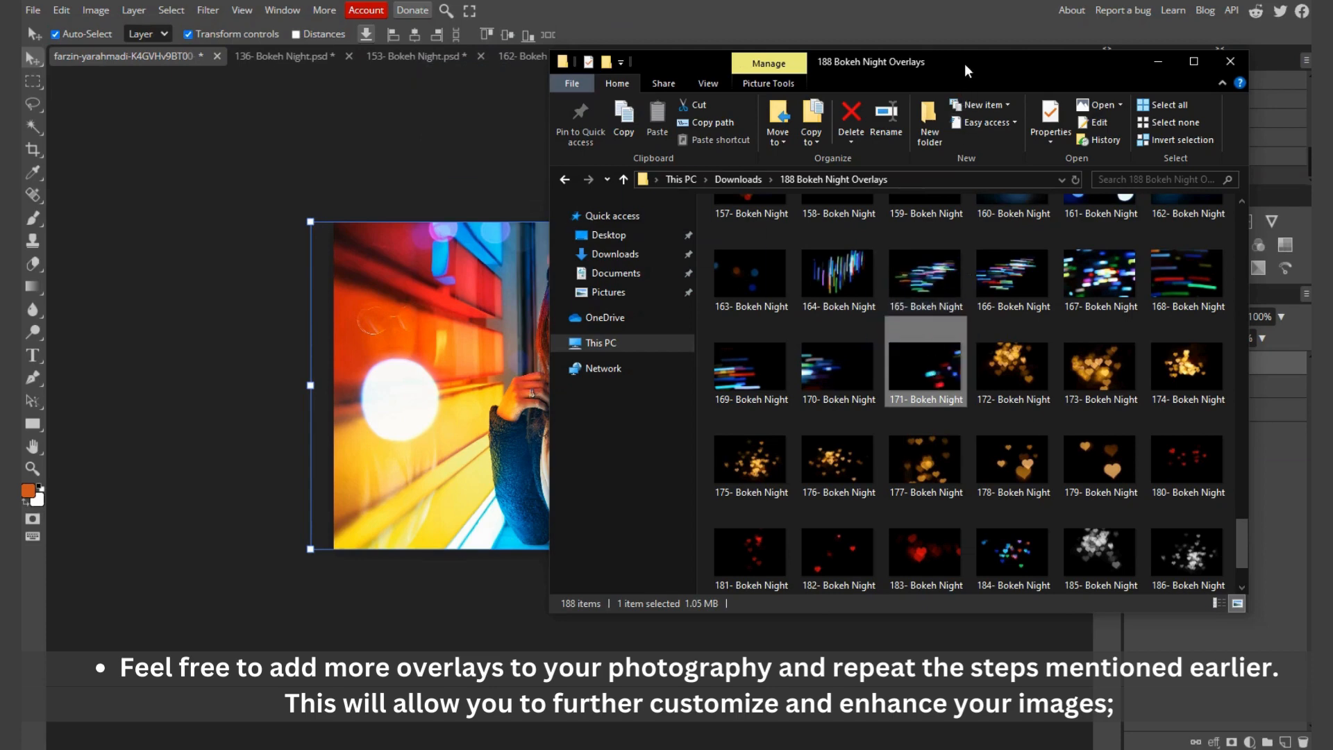
left_click_drag(964, 64, 931, 125)
left_click_drag(900, 430, 756, 120)
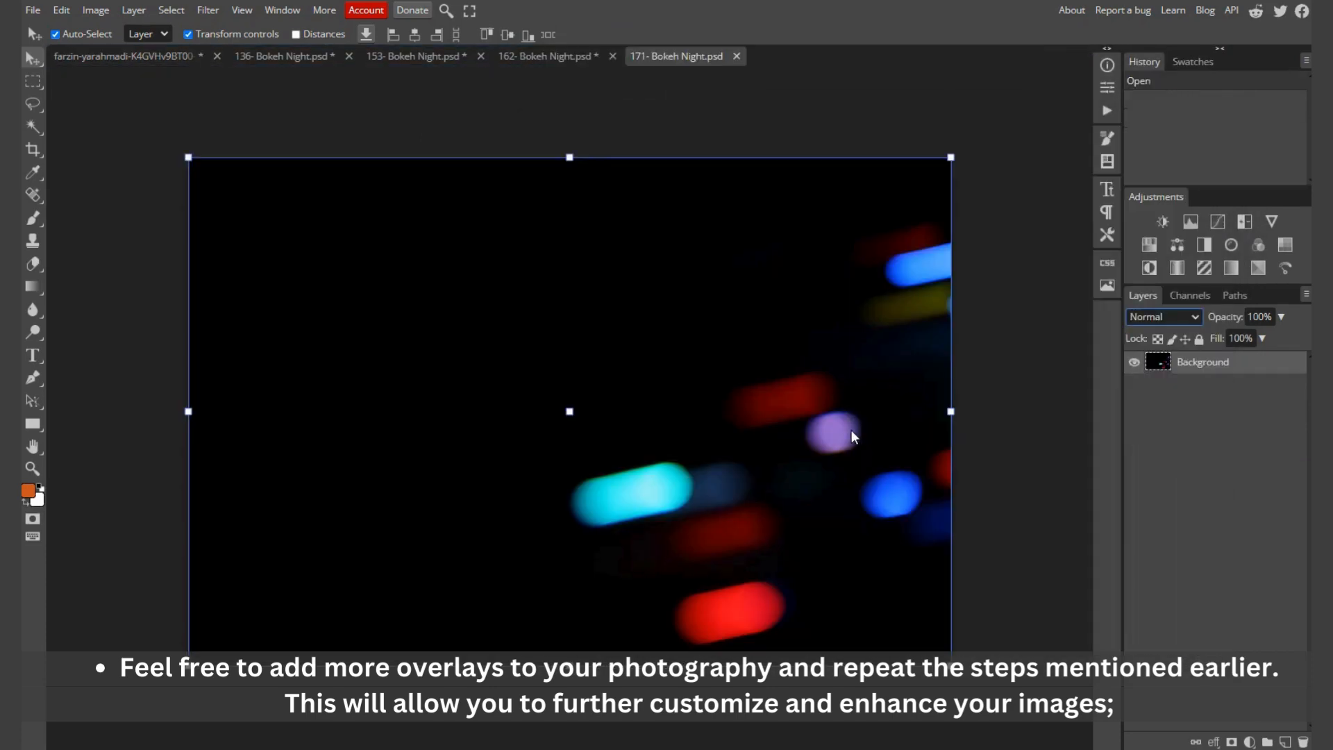
key("ctrl+a")
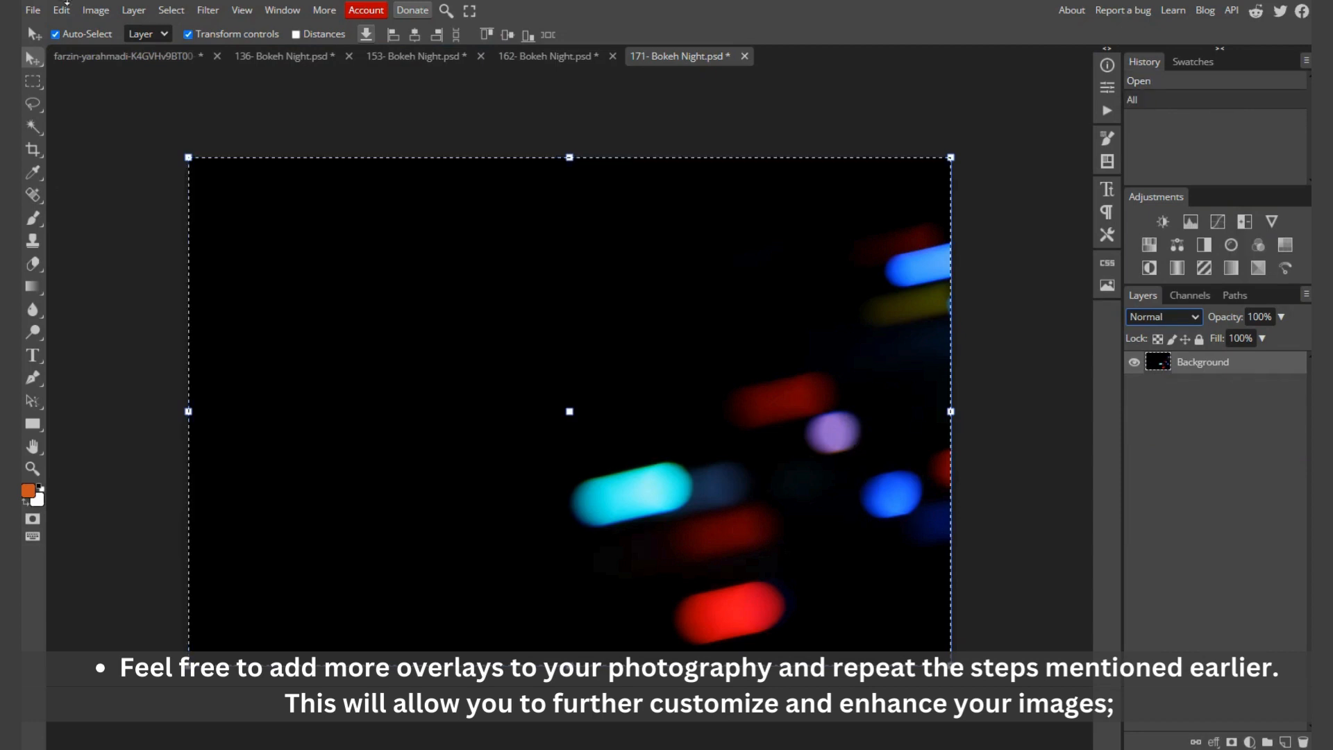
left_click(136, 57)
key("ctrl+v")
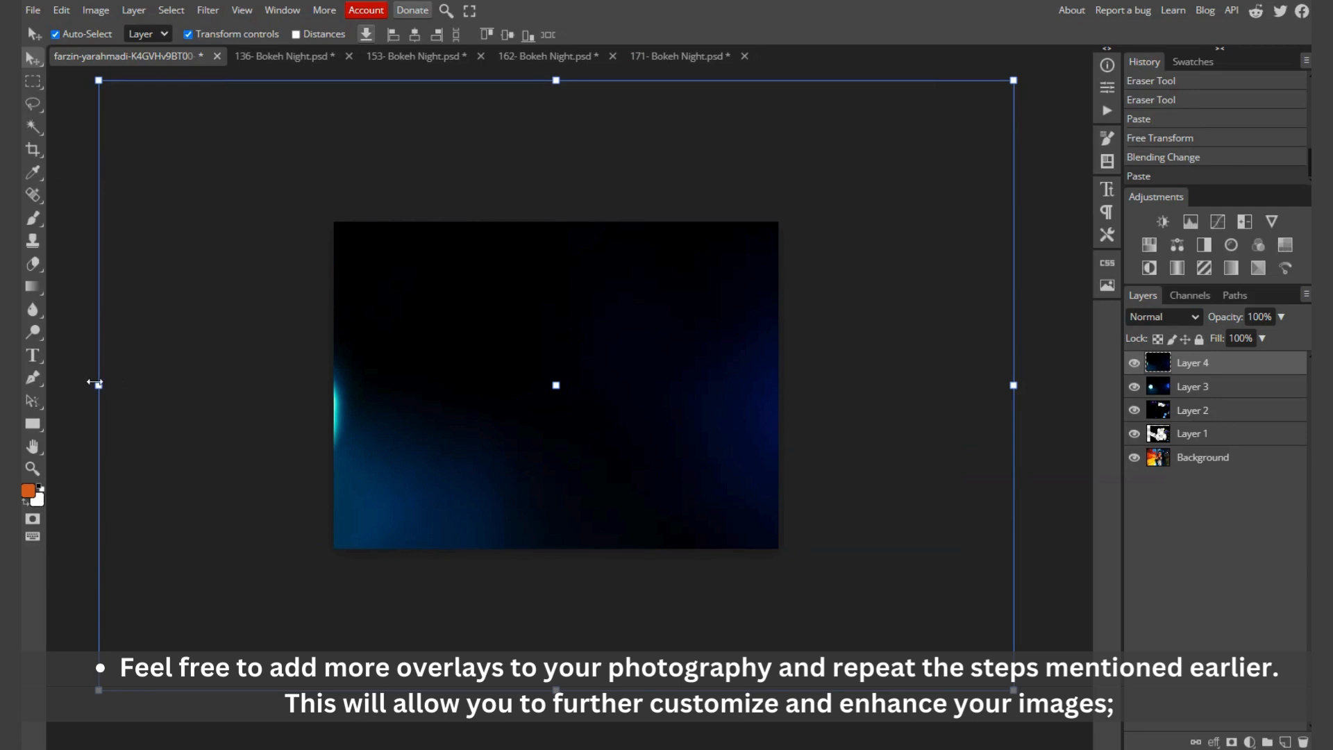
left_click_drag(96, 383, 326, 383)
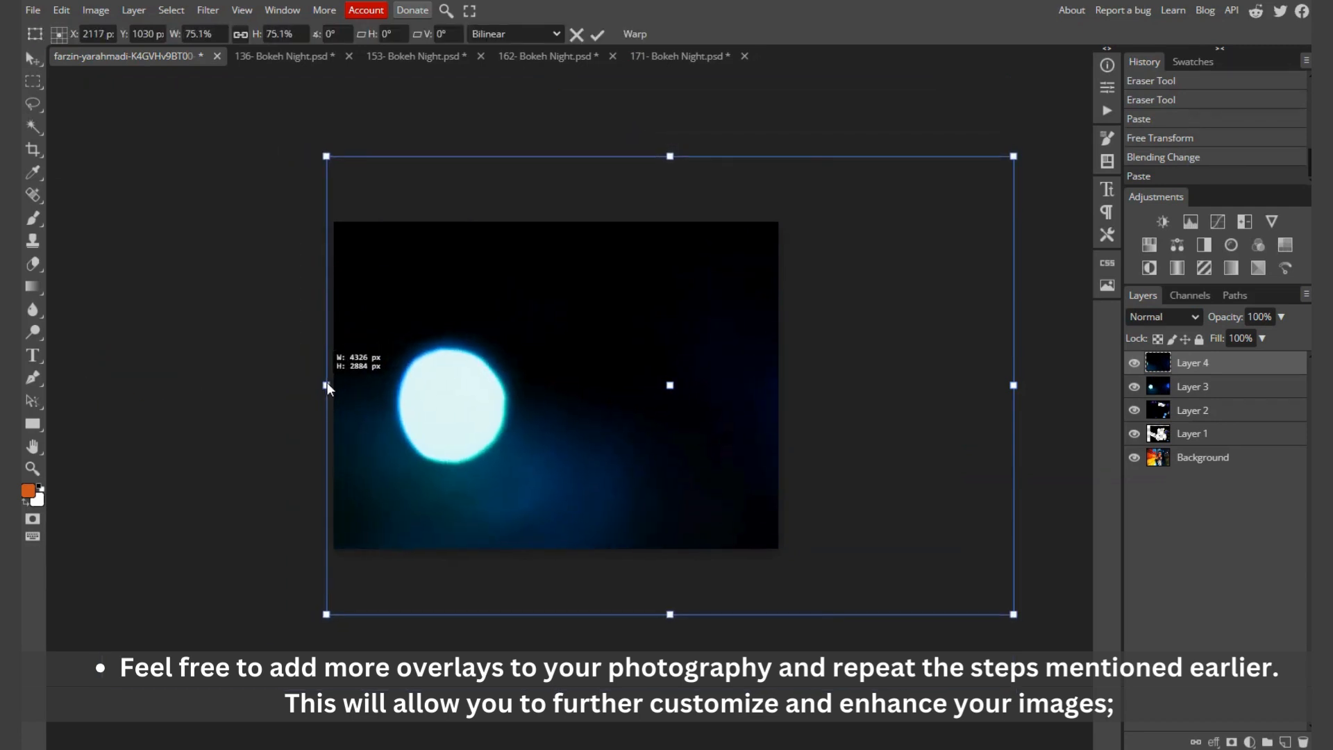
left_click_drag(326, 383, 327, 383)
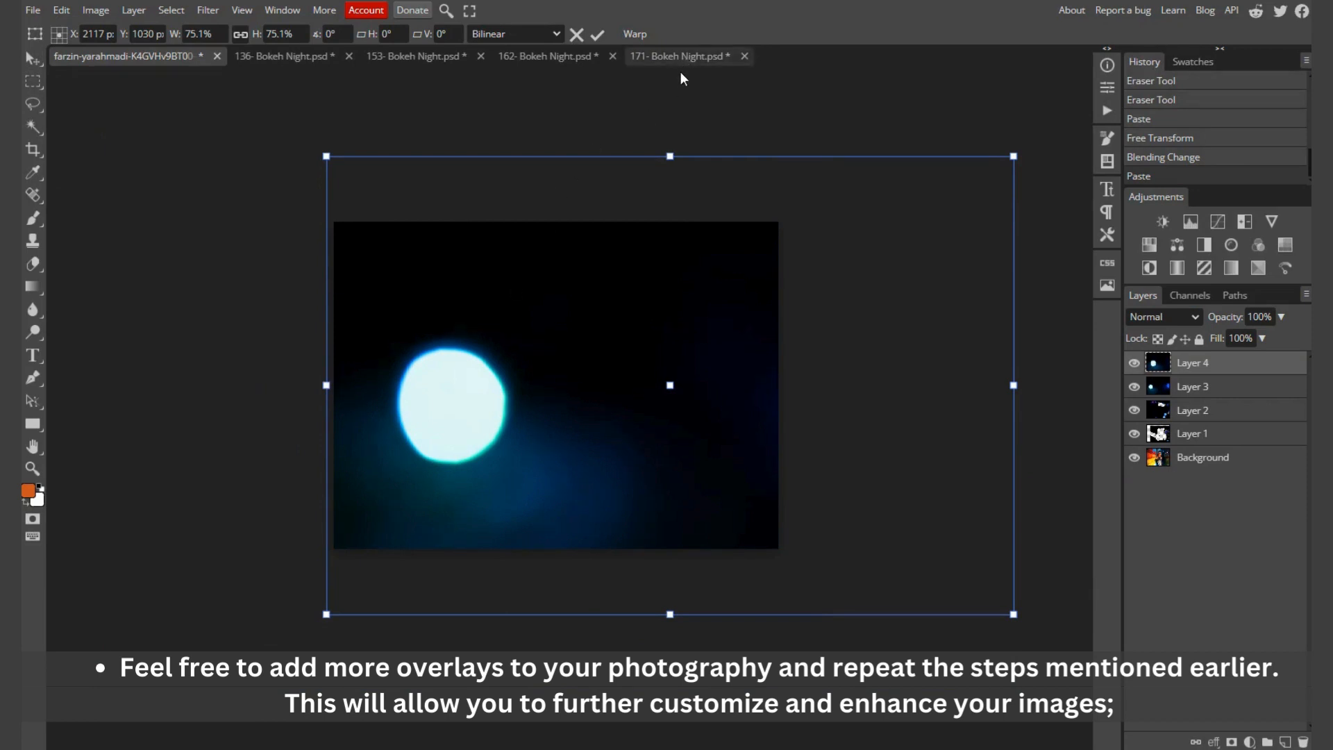
Step: Copy the entire 171- Bokeh Night overlay and paste it into the portrait in place of the mistakenly pasted top layer
left_click(689, 56)
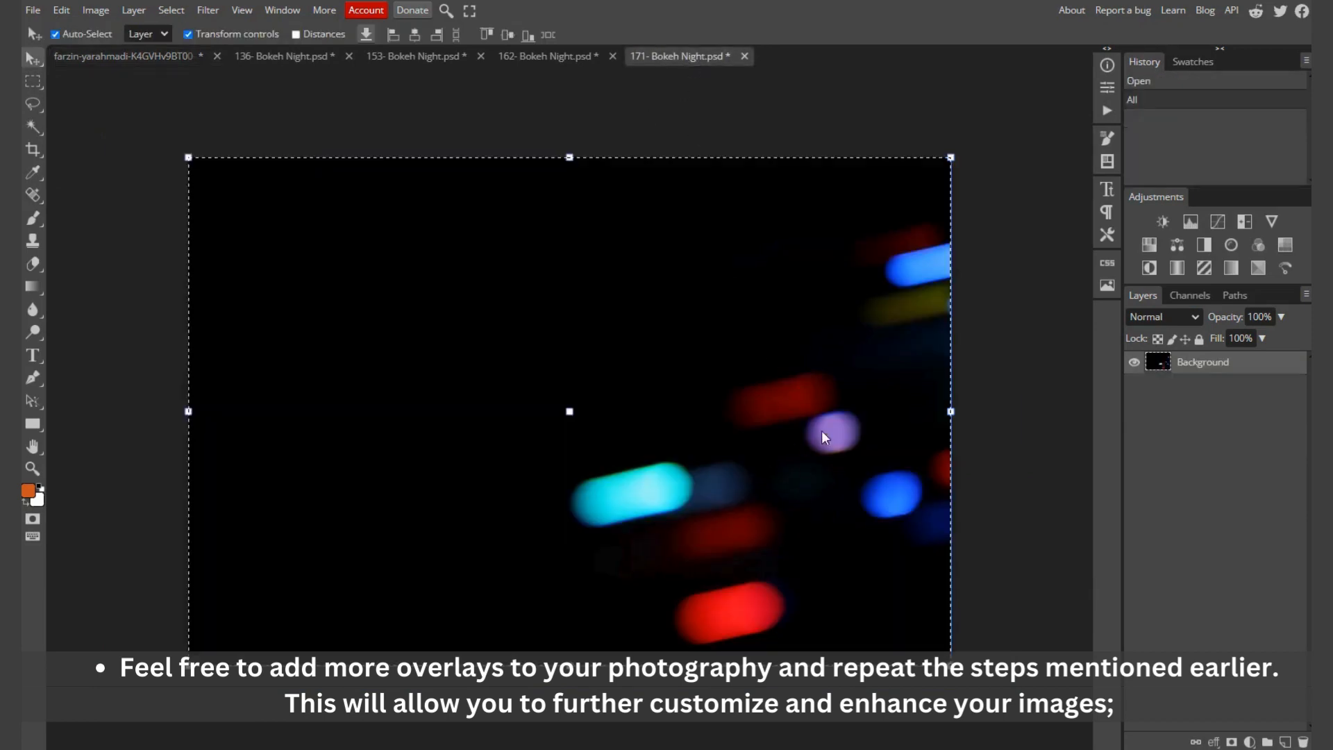
left_click(755, 431)
key("ctrl+a")
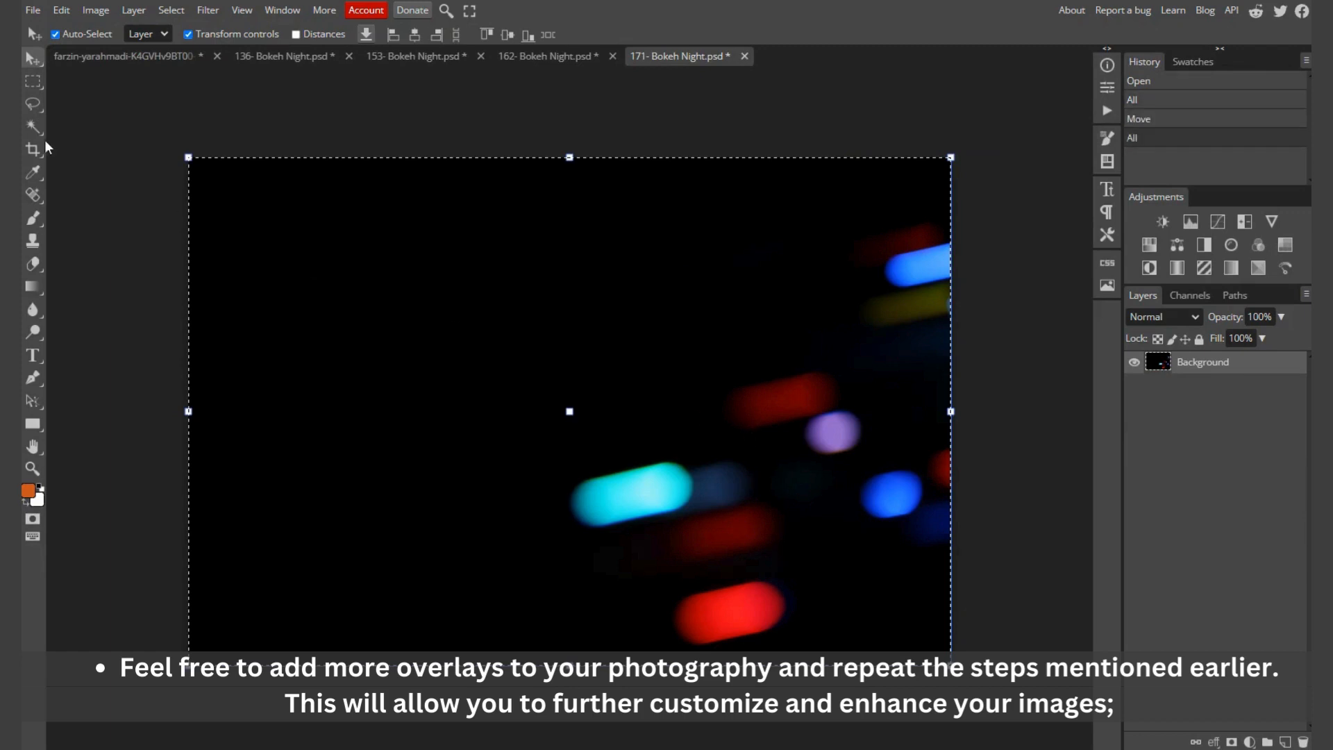
left_click(91, 53)
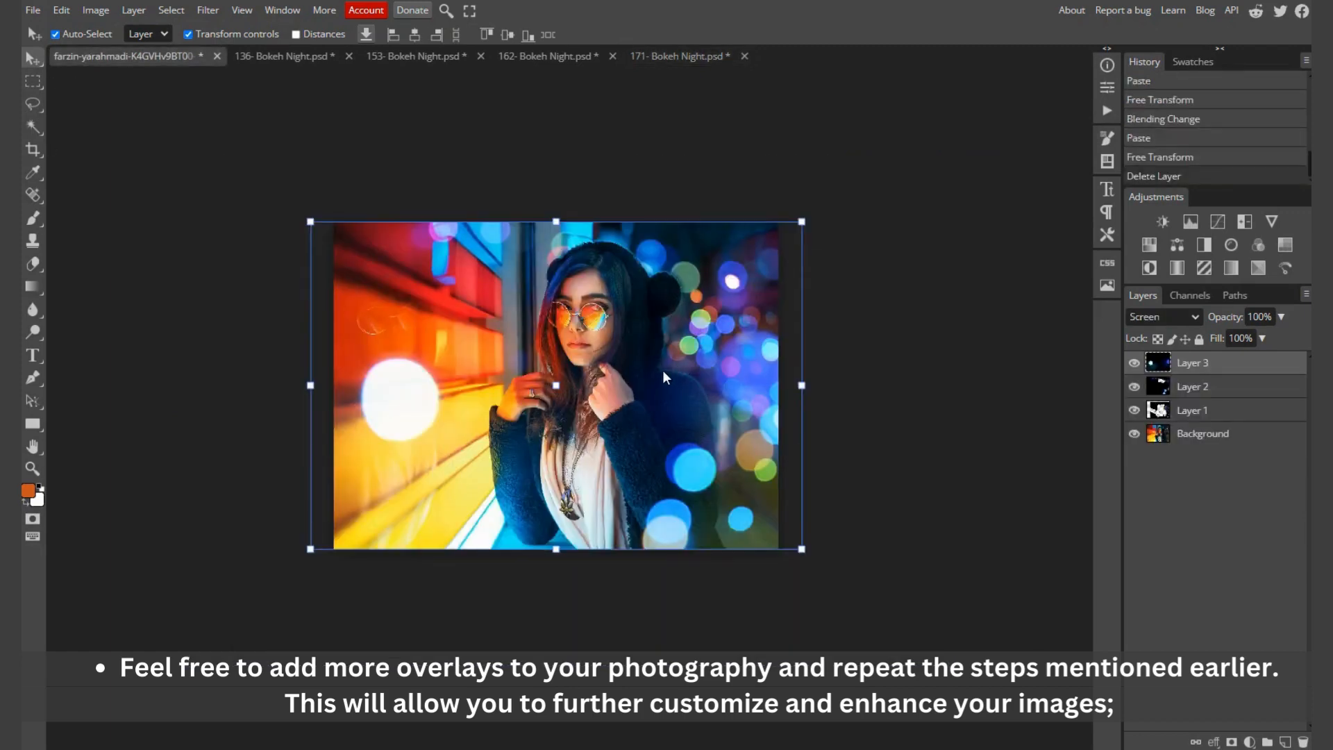
key("ctrl+v")
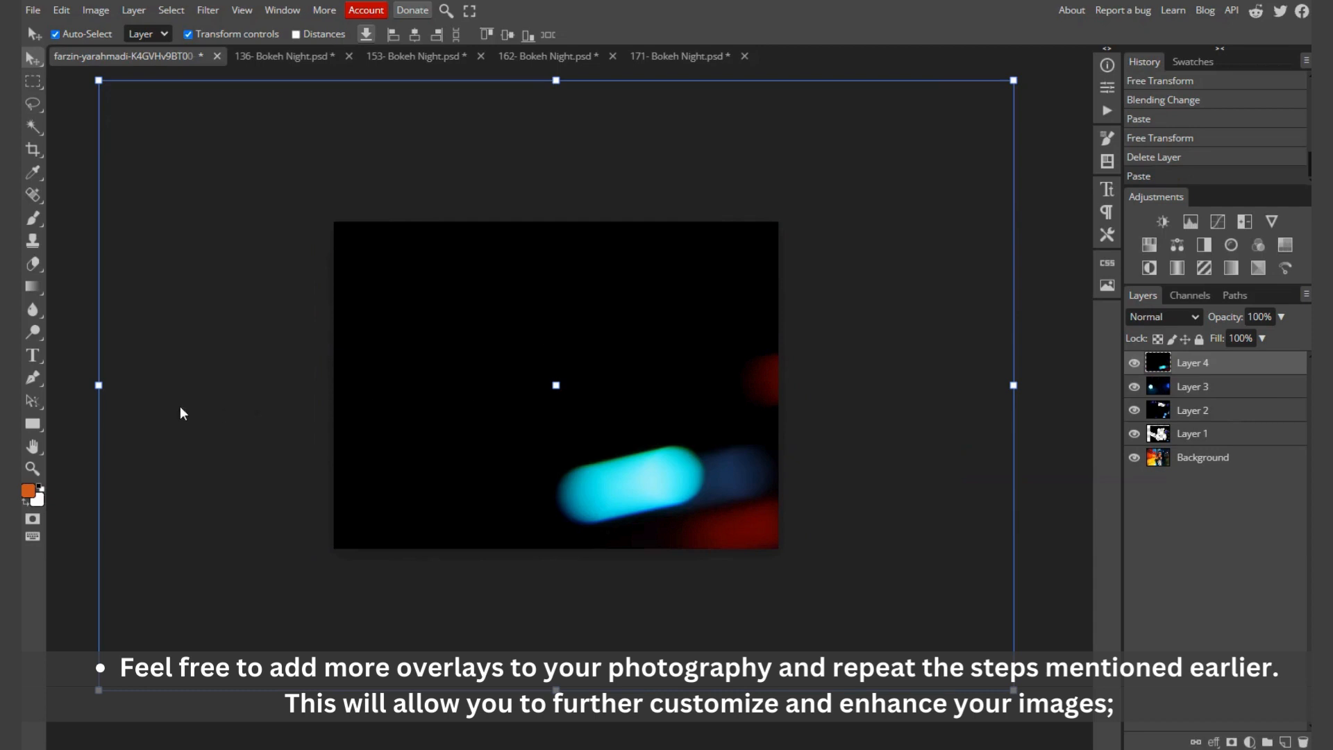
Step: Scale the pasted 171- Bokeh Night layer proportionally to 54.08% so its height matches the portrait, and apply the transform
left_click_drag(100, 384, 336, 385)
left_click_drag(1014, 384, 816, 393)
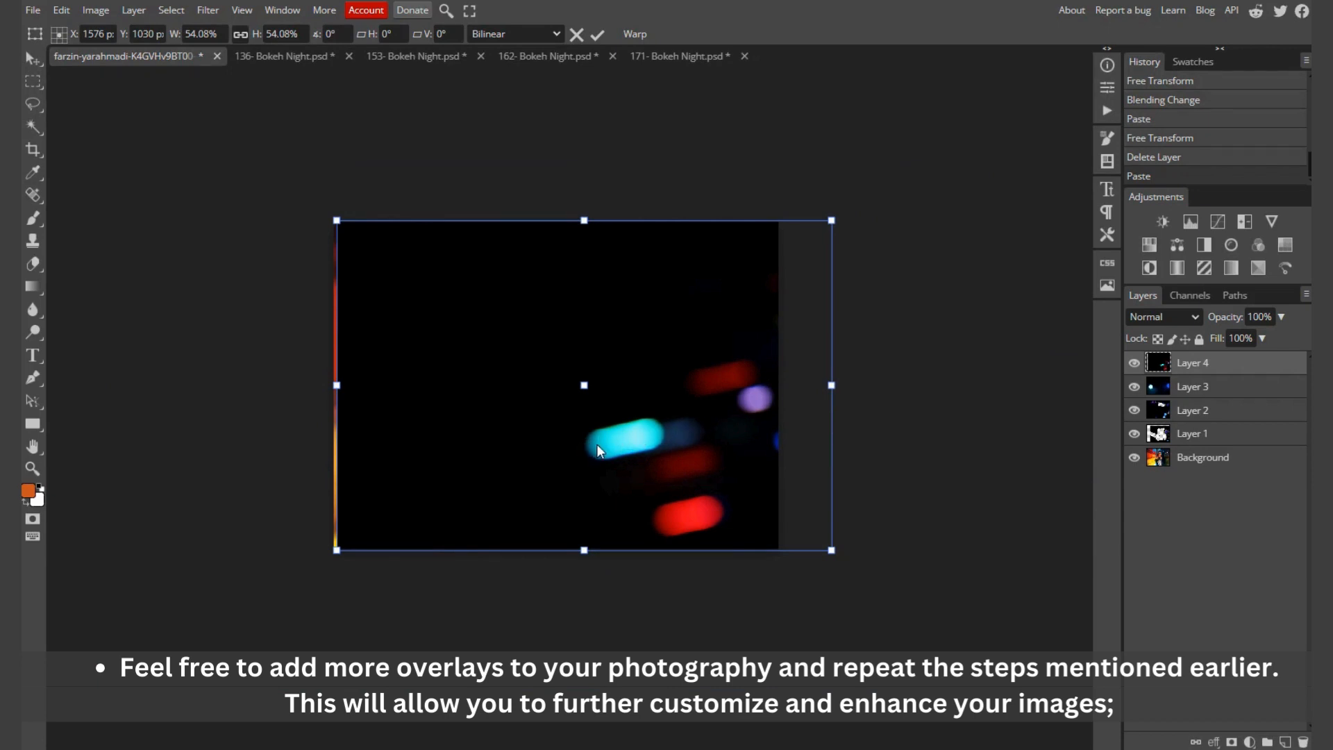
key("Return")
Step: Shift the 171- Bokeh Night layer left to cover the whole portrait and set its blend mode to Screen
left_click_drag(615, 450, 651, 448)
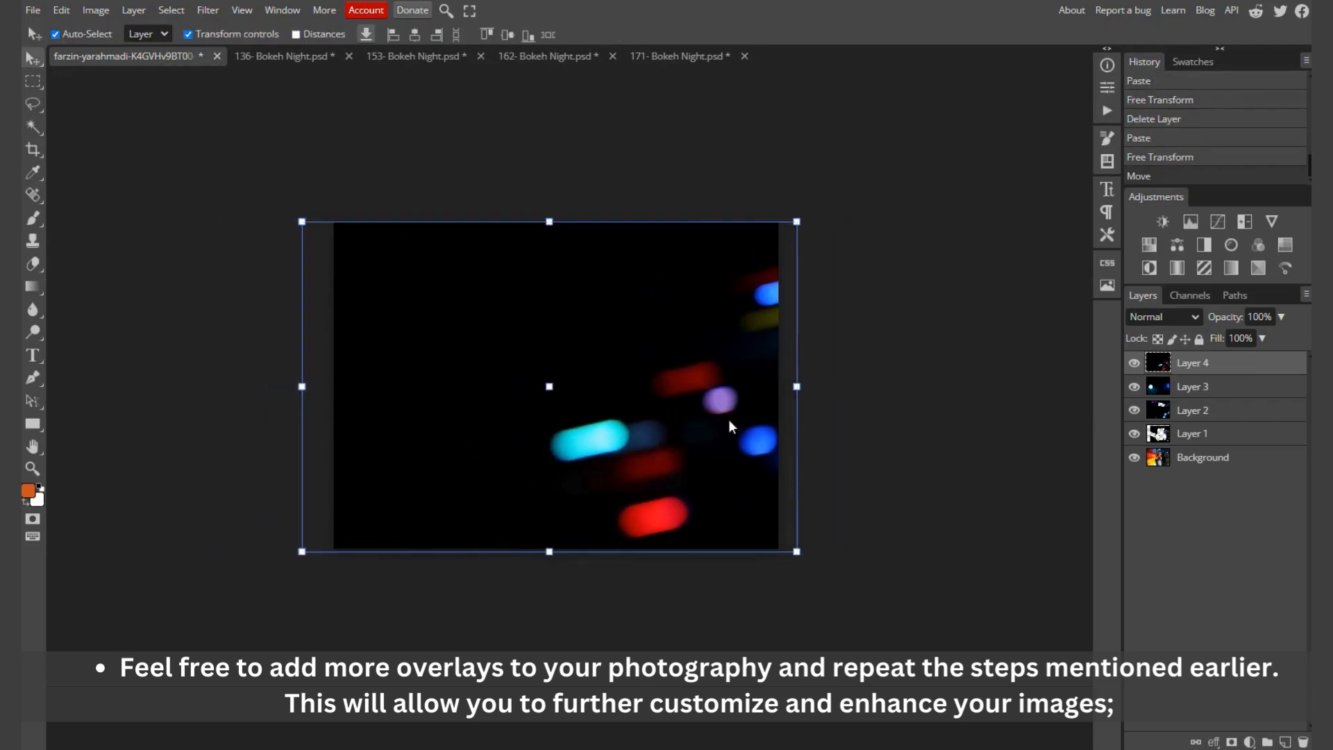
left_click(1189, 317)
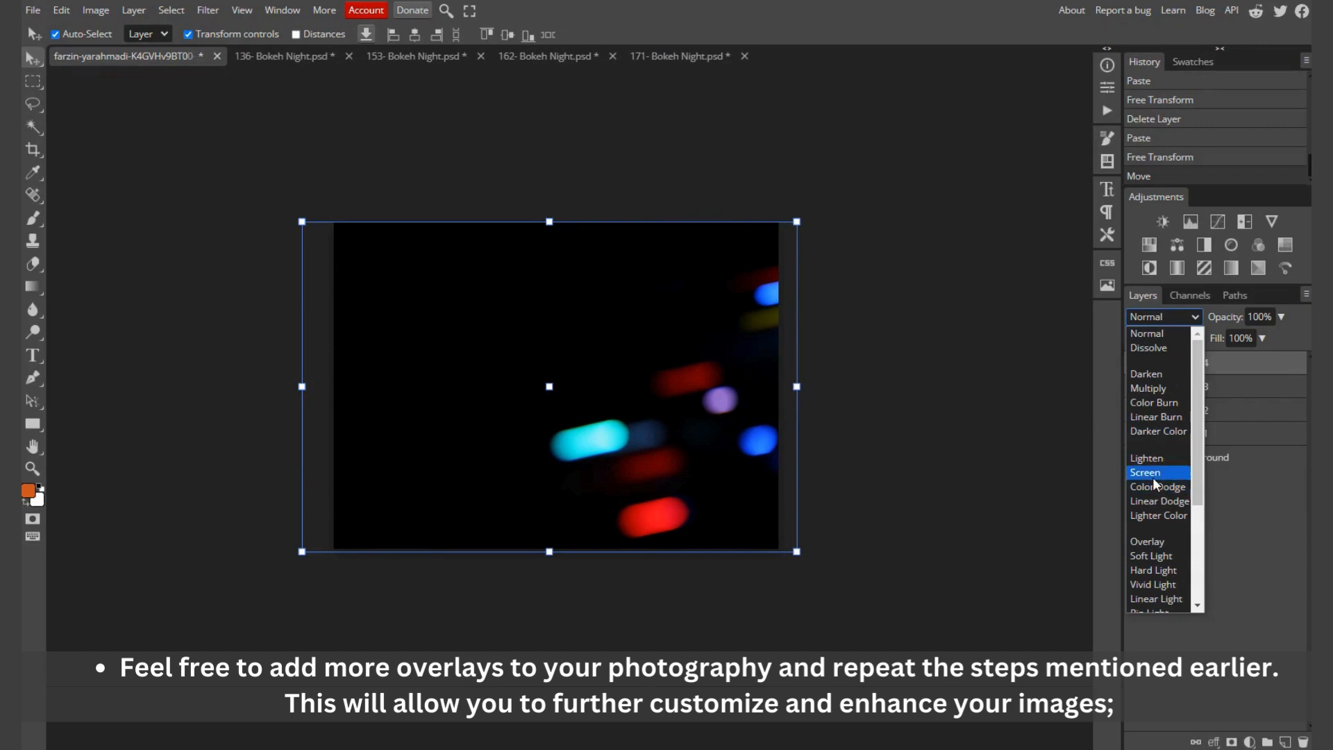
left_click(1154, 475)
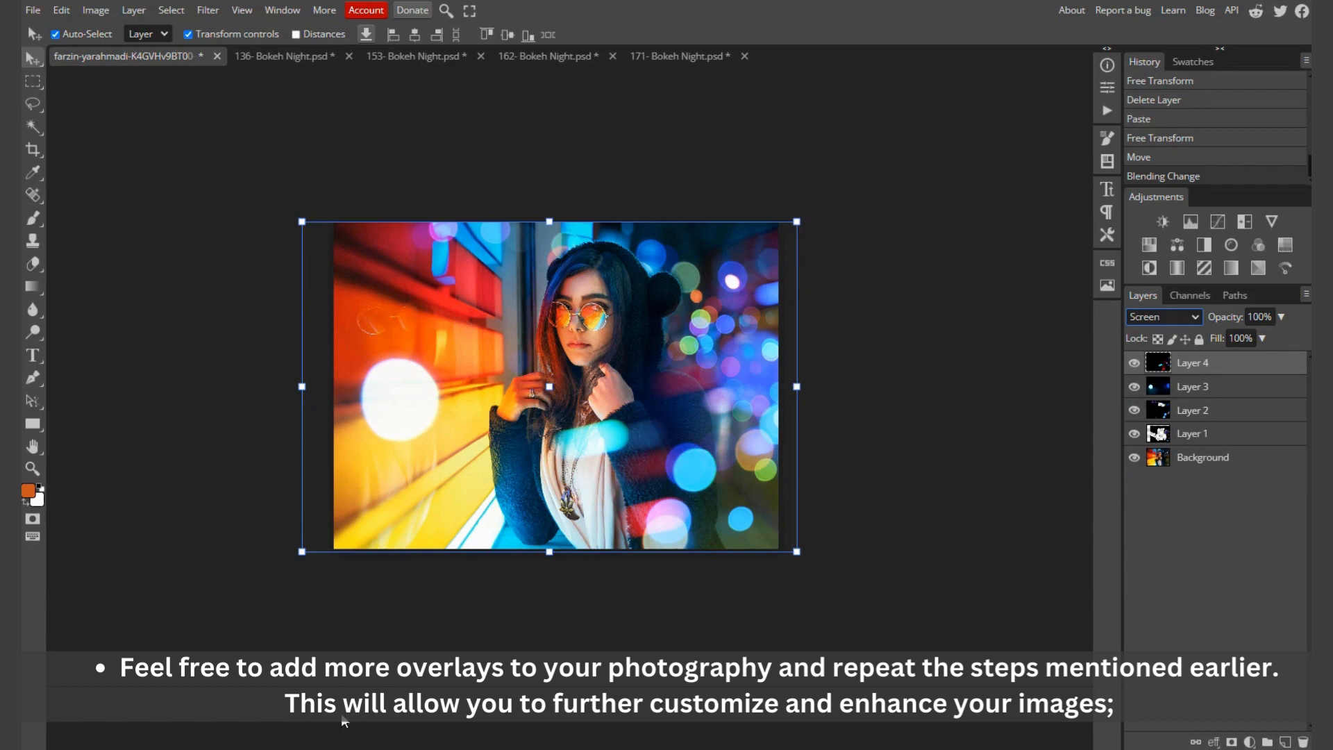
Step: Open the overlay "170- Bokeh Night" from the 188 Bokeh Night Overlays folder as a separate document
mouse_move(232, 749)
left_click(232, 695)
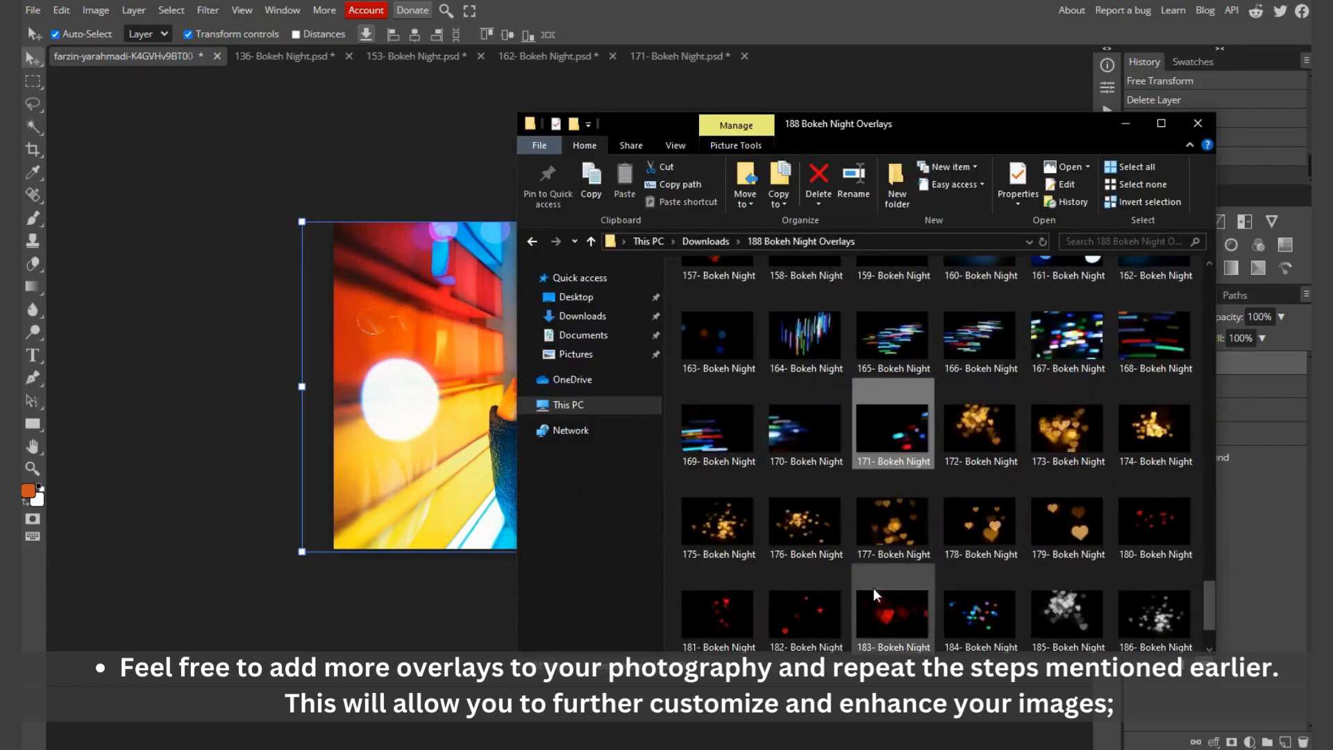
left_click(810, 441)
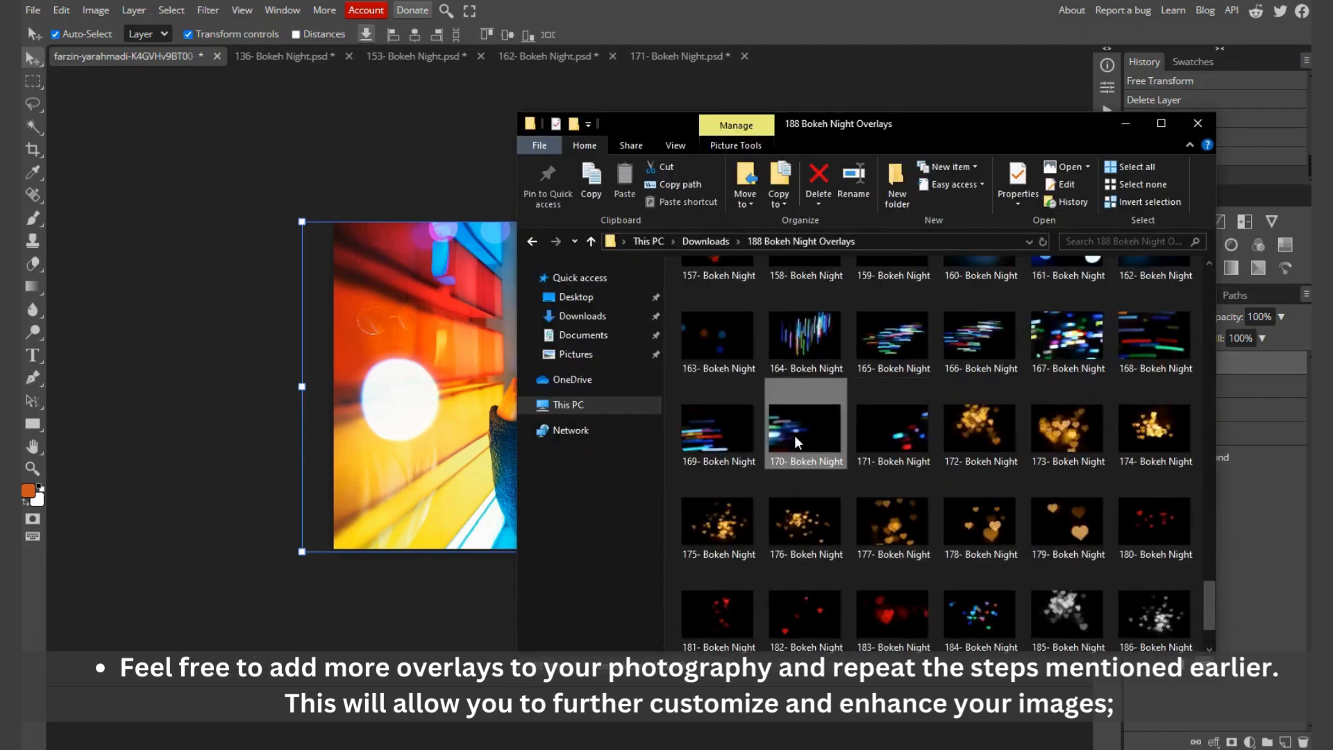
left_click_drag(794, 435, 832, 44)
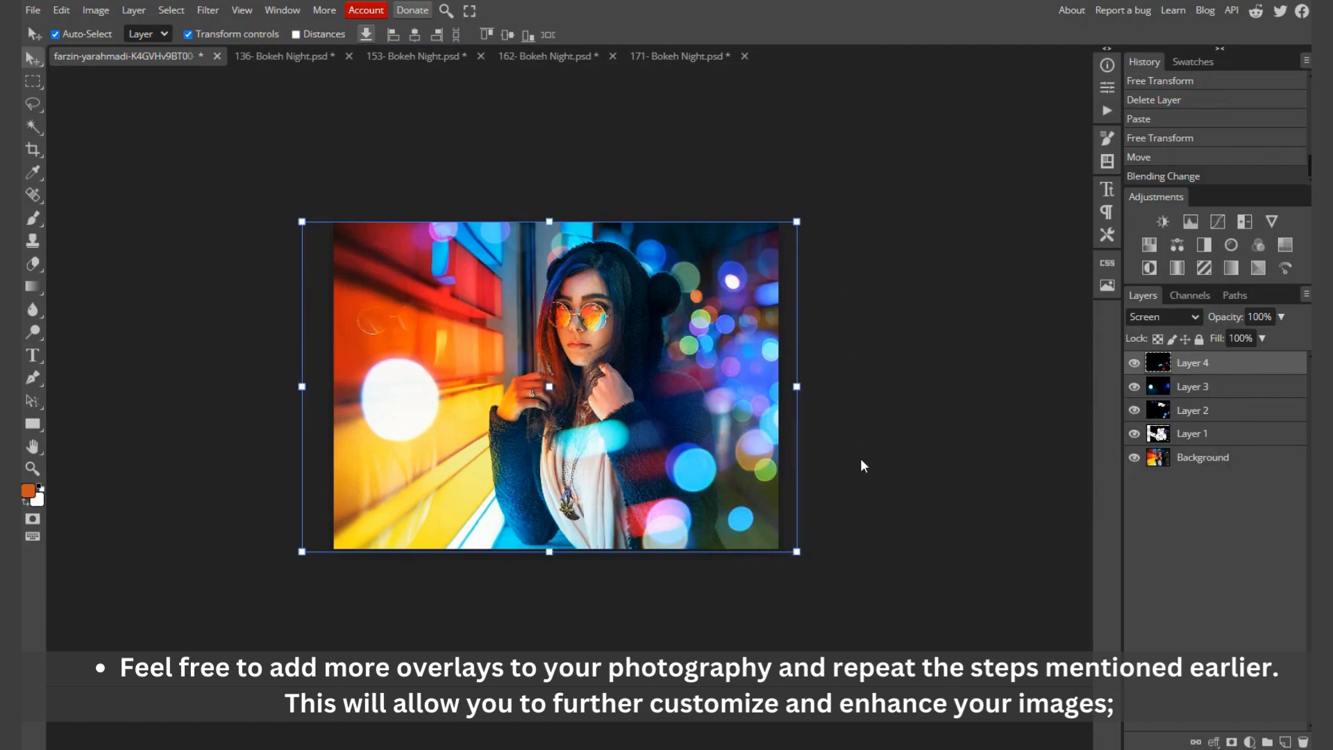
Step: Copy the entire 170- Bokeh Night overlay and paste it into the portrait as a new top layer
key("ctrl+a")
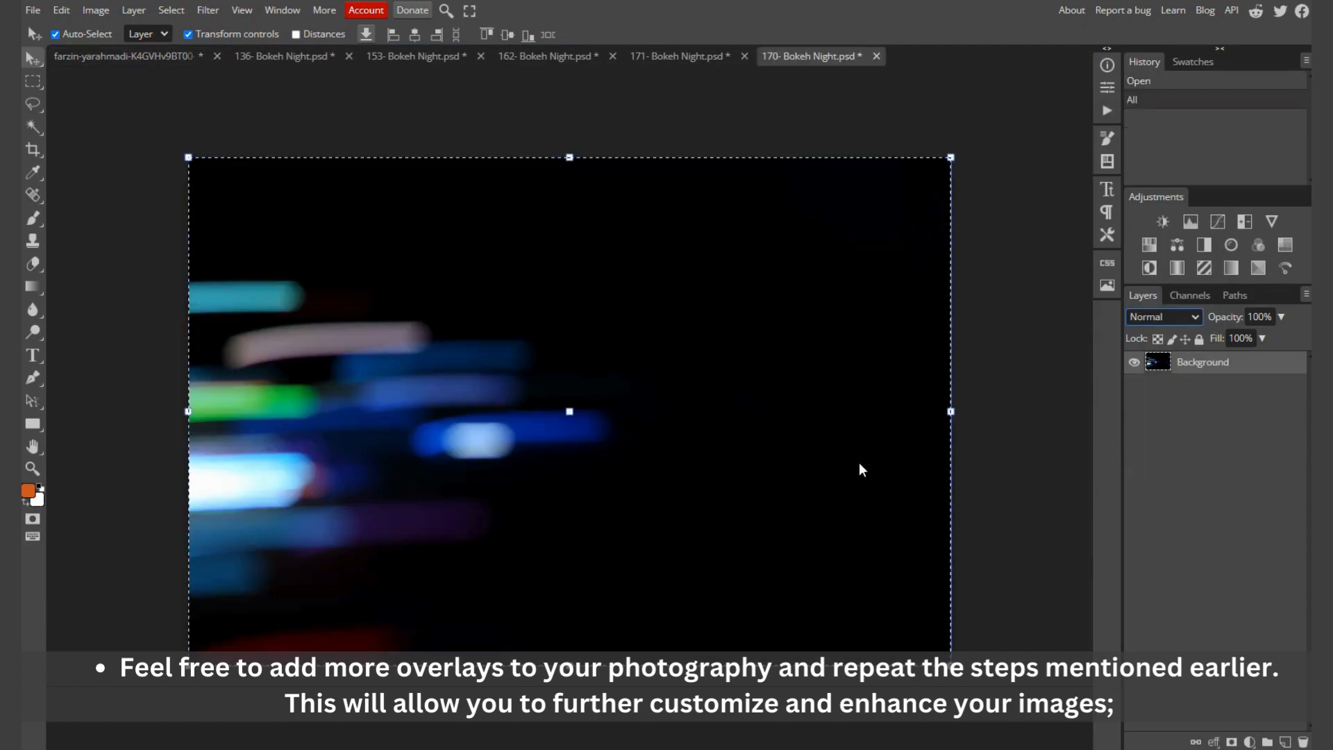
left_click(140, 56)
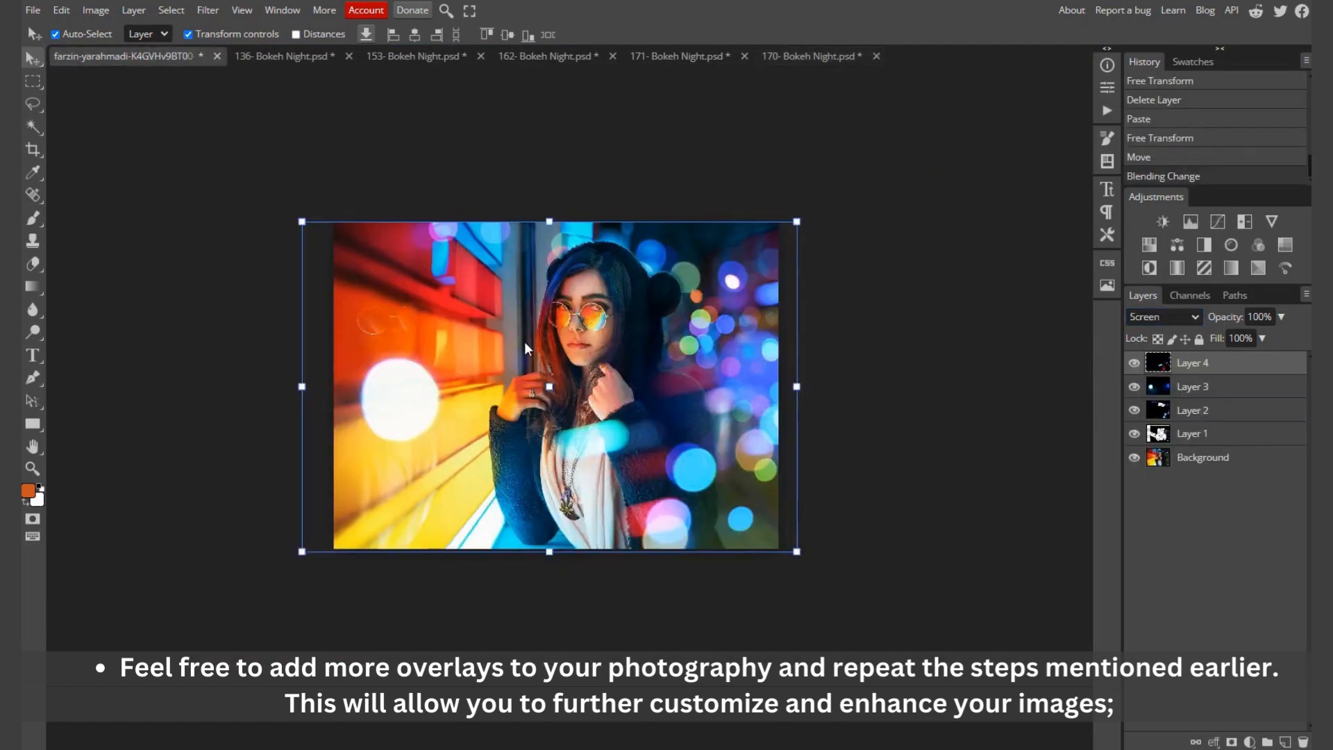
key("ctrl+v")
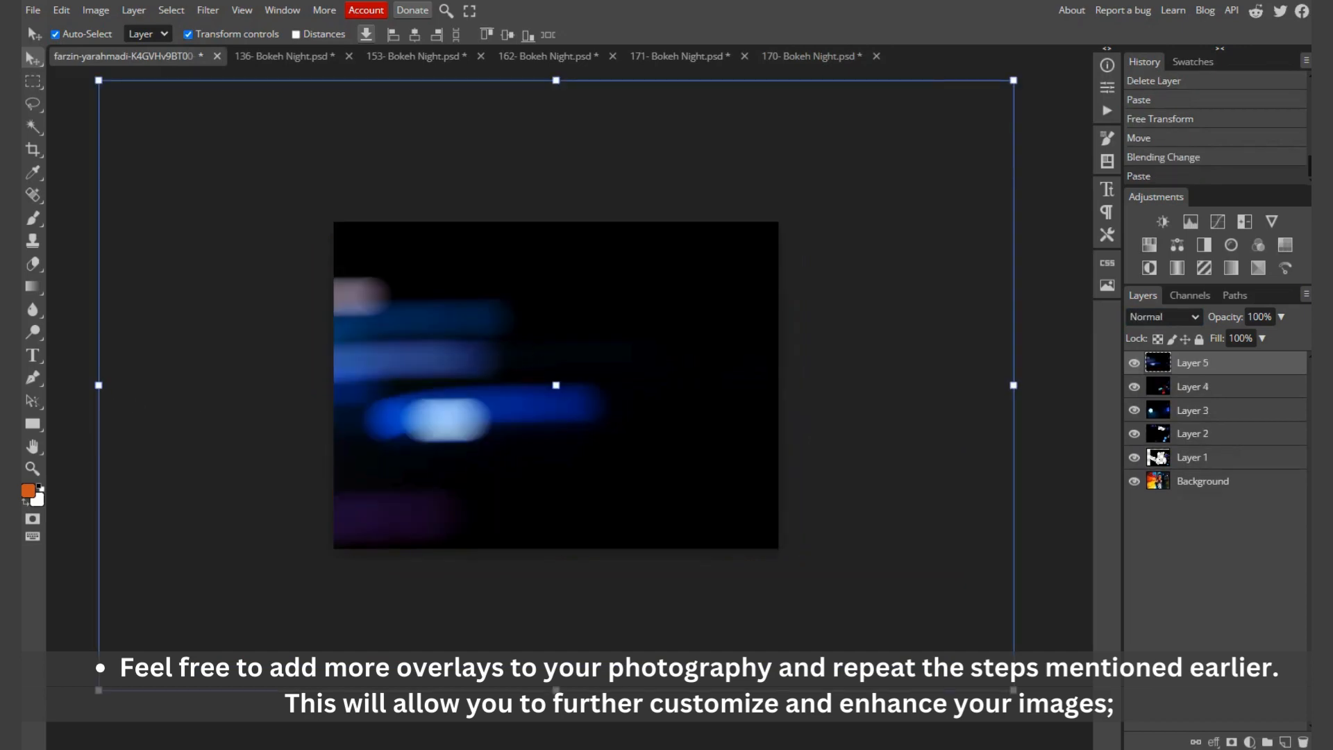
Step: Scale the 170- Bokeh Night layer proportionally to 75.71% and flip it horizontally
left_click_drag(98, 384, 320, 405)
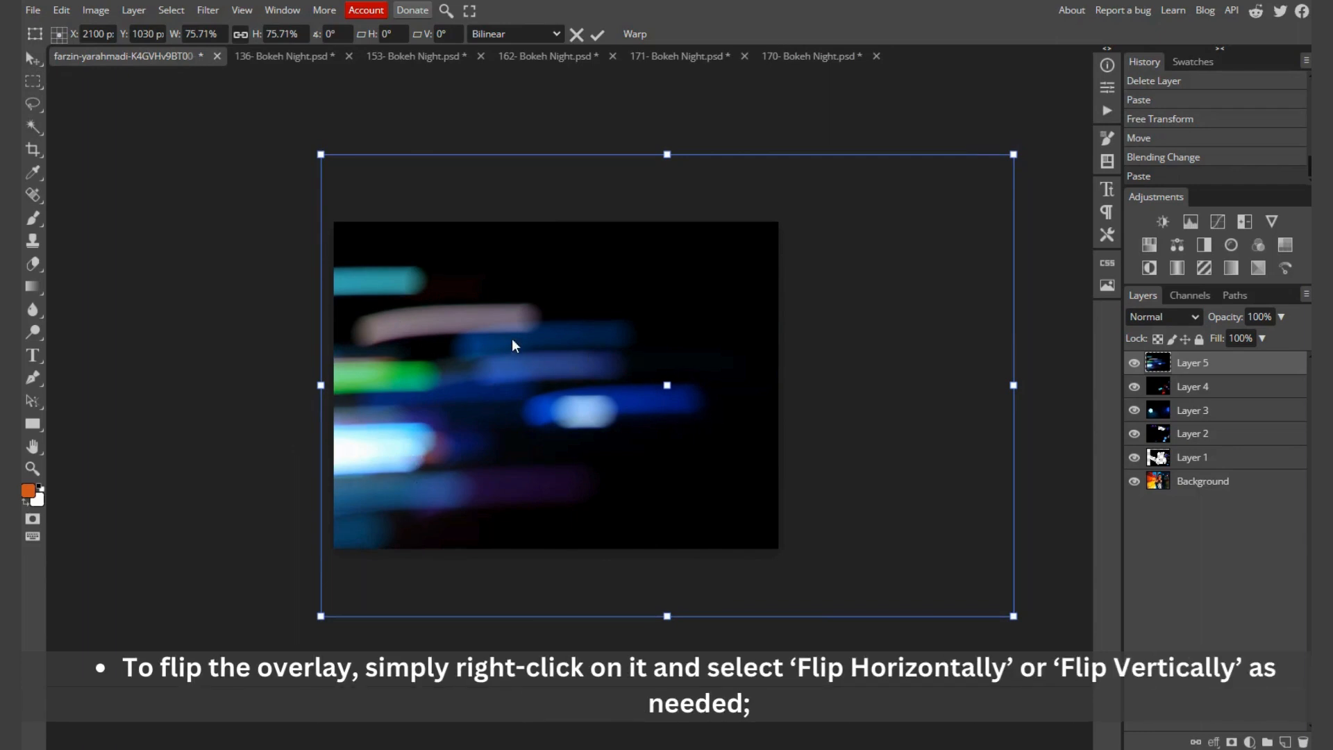
right_click(585, 337)
left_click(629, 586)
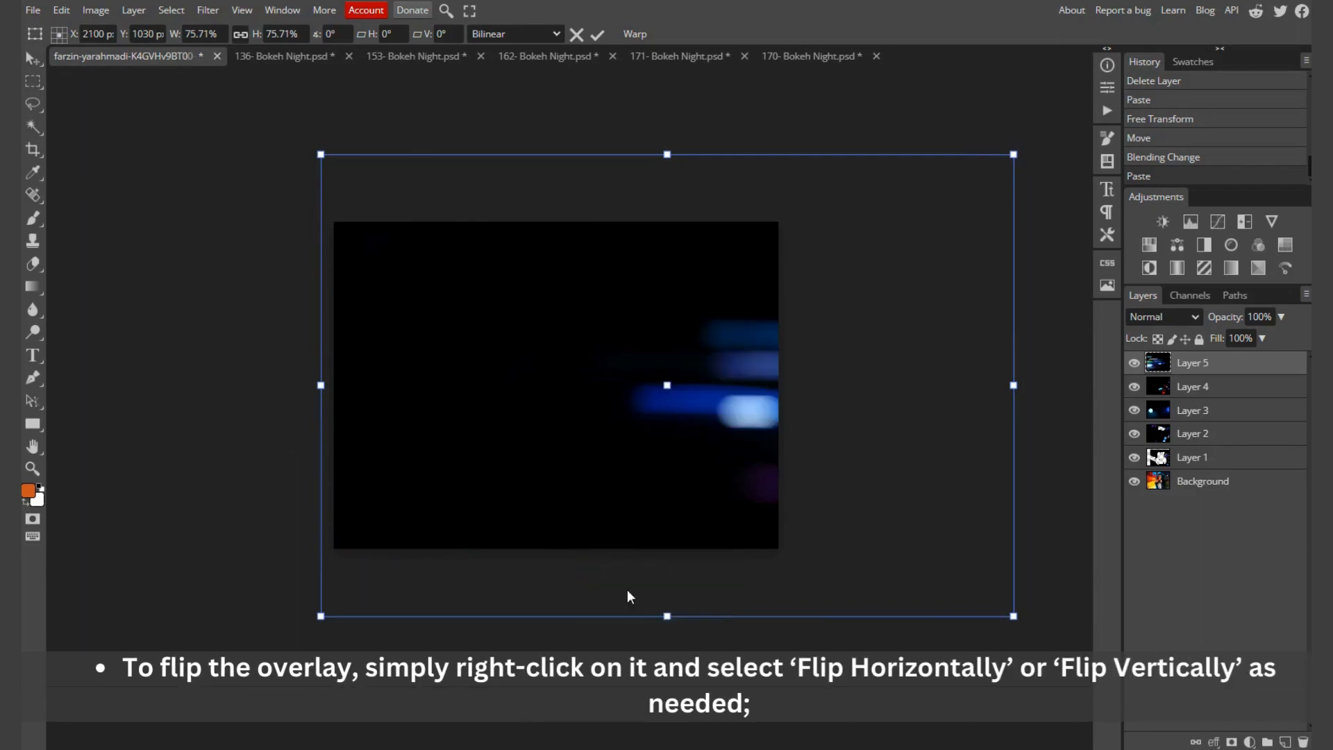
Step: Move the flipped overlay left so its light streaks cover the portrait's right half, and set its blend mode to Screen
left_click_drag(693, 442, 549, 441)
left_click(1185, 319)
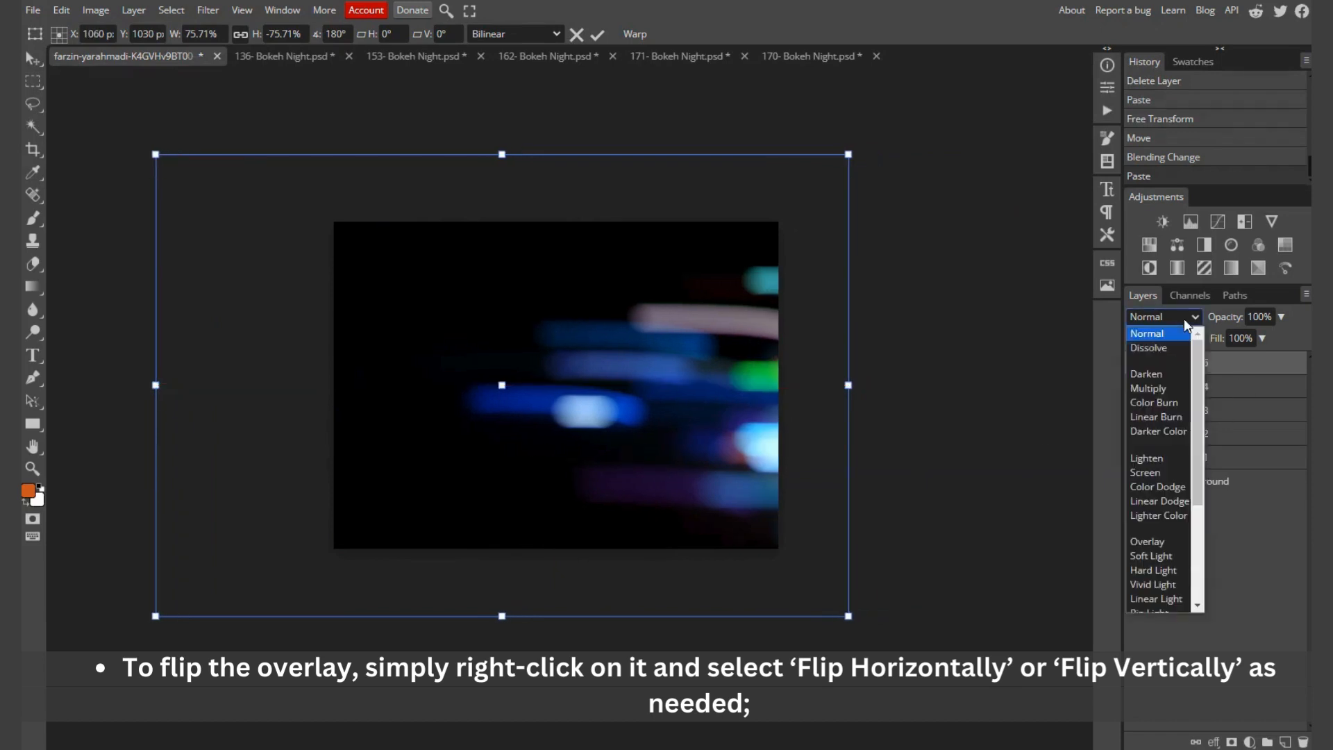
left_click(1149, 472)
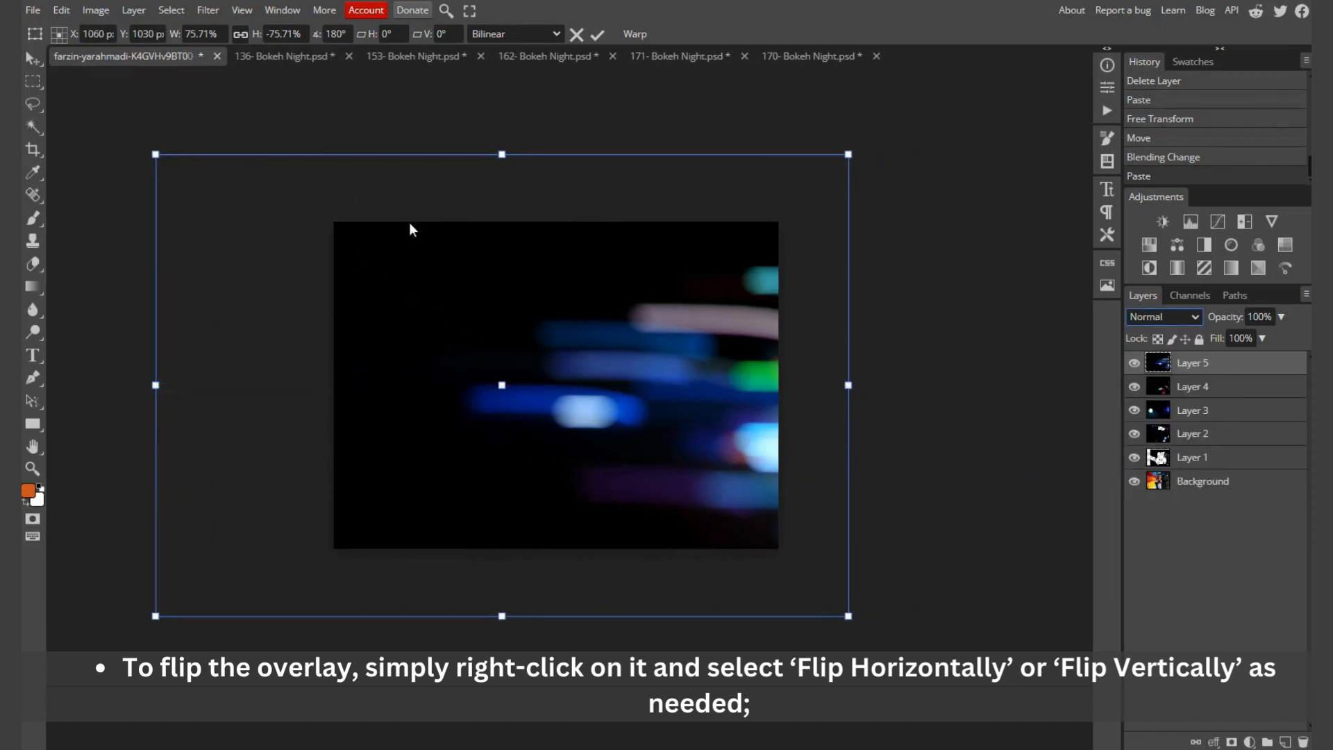
Step: Start a Box Blur on the flipped 170- Bokeh Night layer and increase the blur radius
left_click(208, 11)
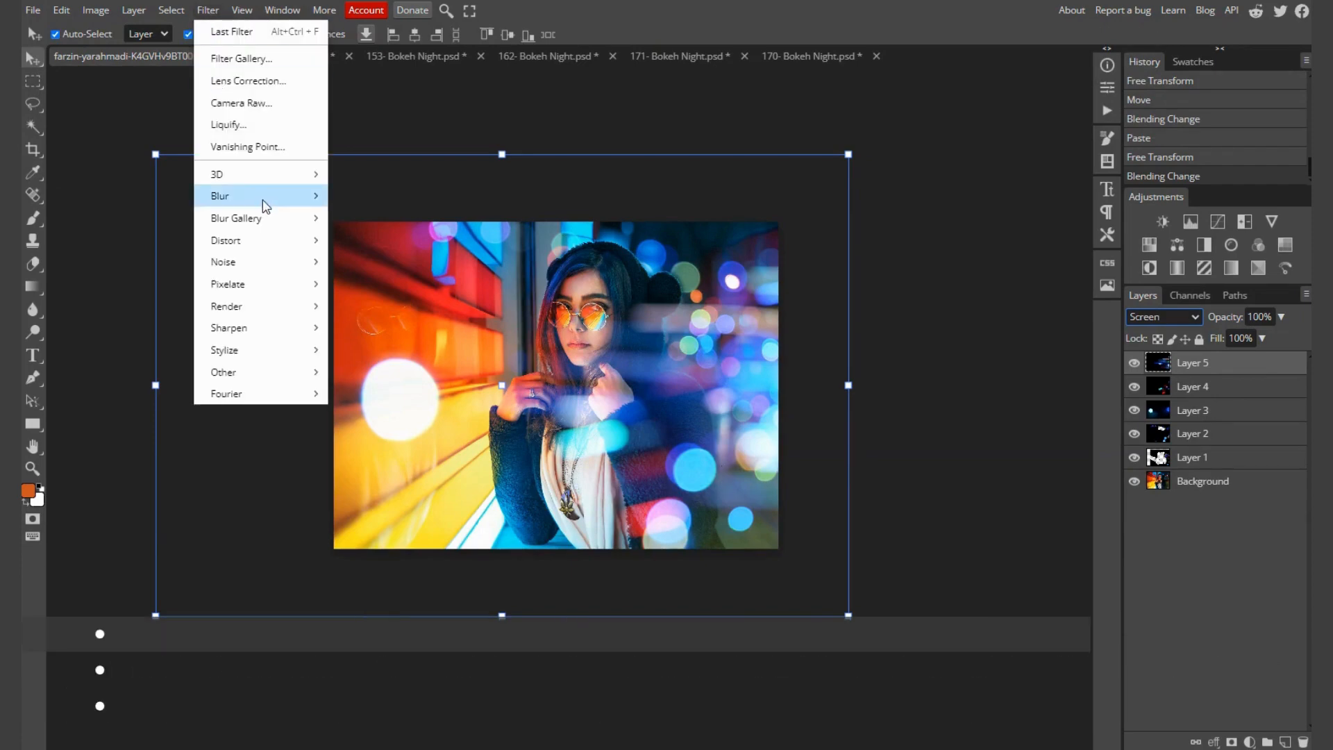
mouse_move(264, 205)
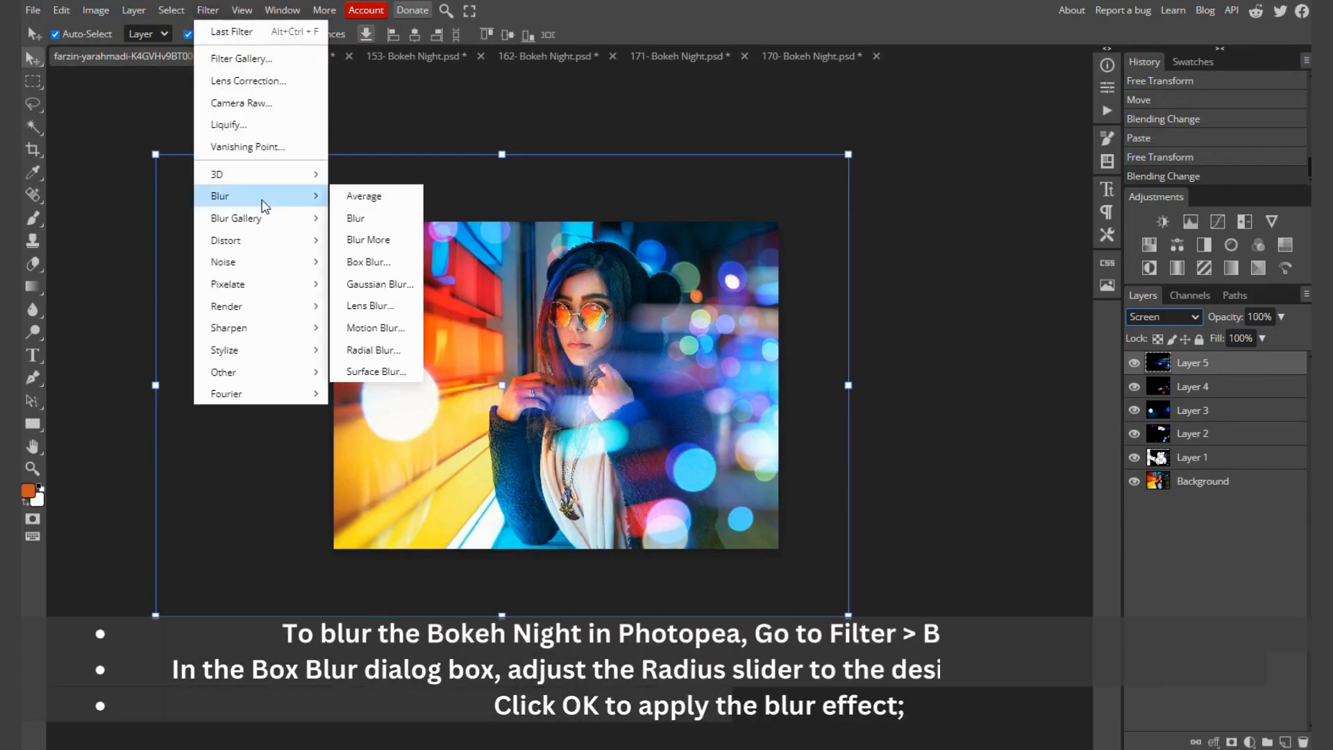
left_click(369, 261)
left_click_drag(158, 168, 191, 169)
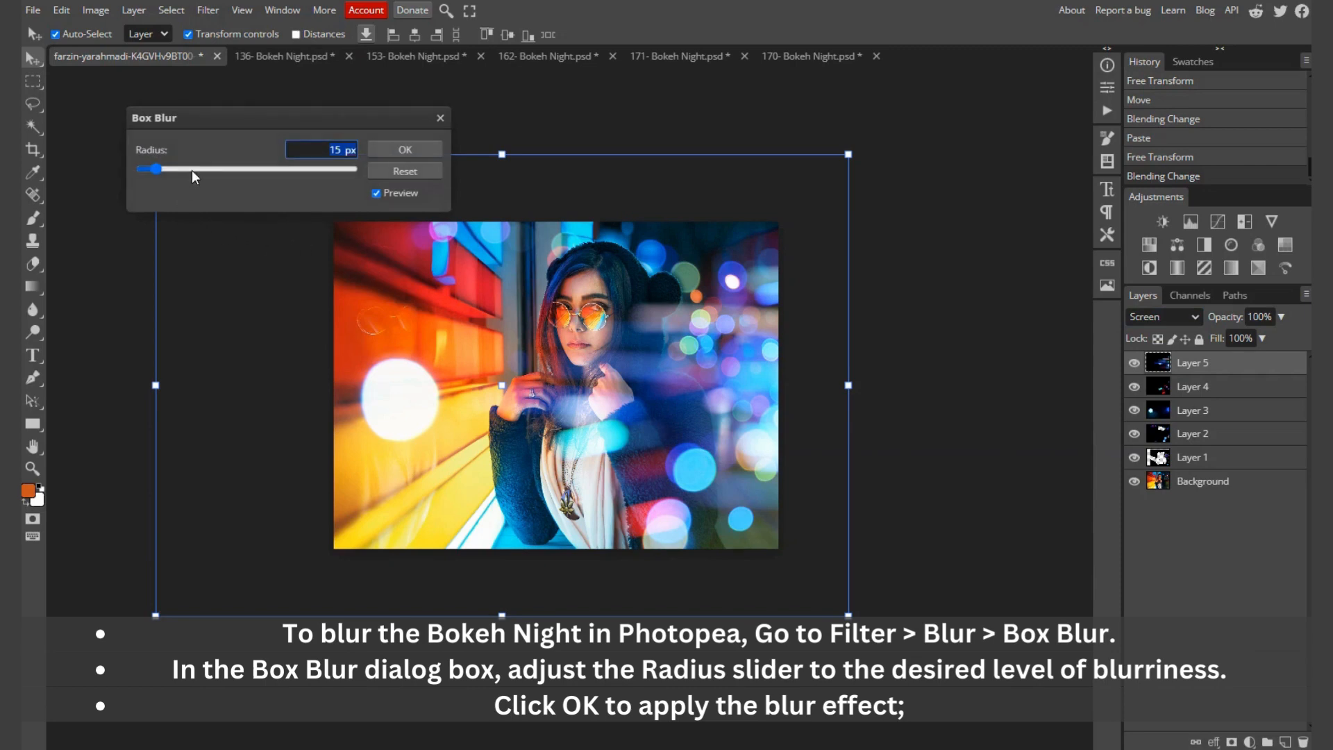
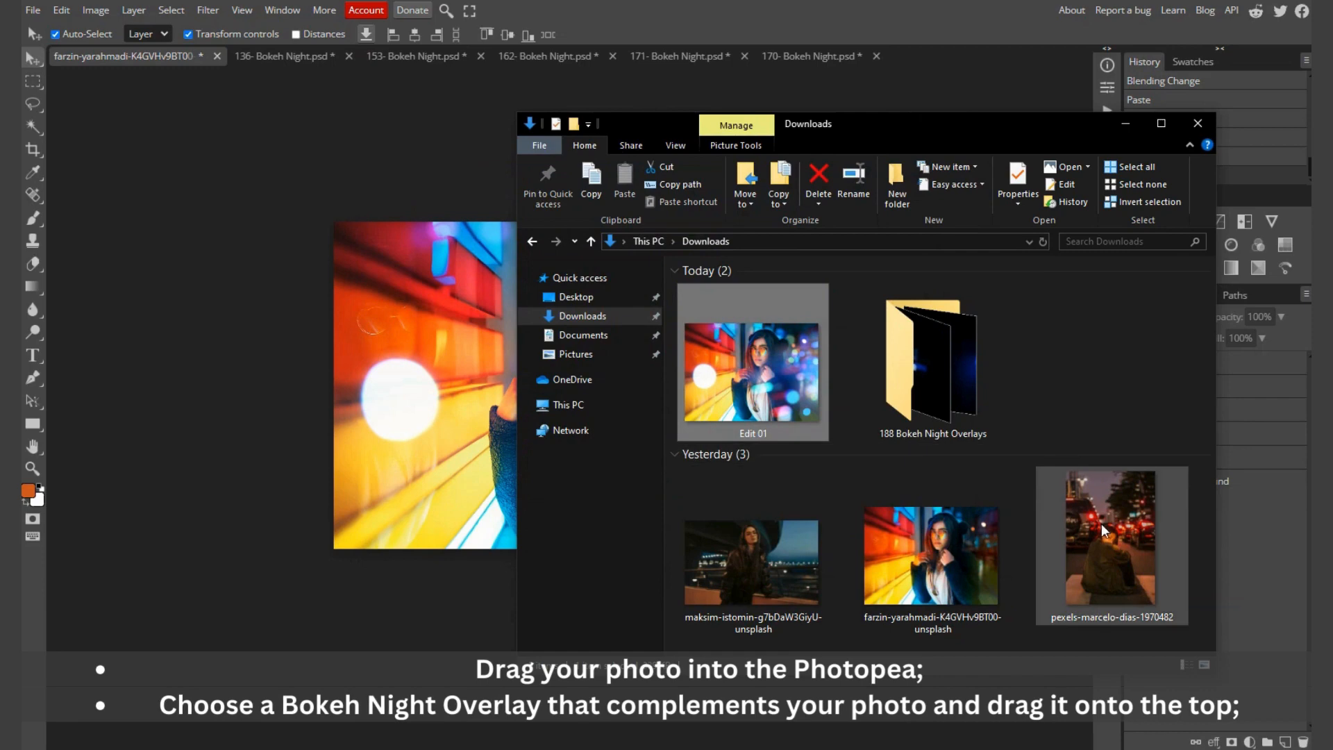
Step: Open the Pexels street photo of the seated woman from the Downloads folder as a new document
left_click(1110, 561)
left_click_drag(1112, 589, 945, 54)
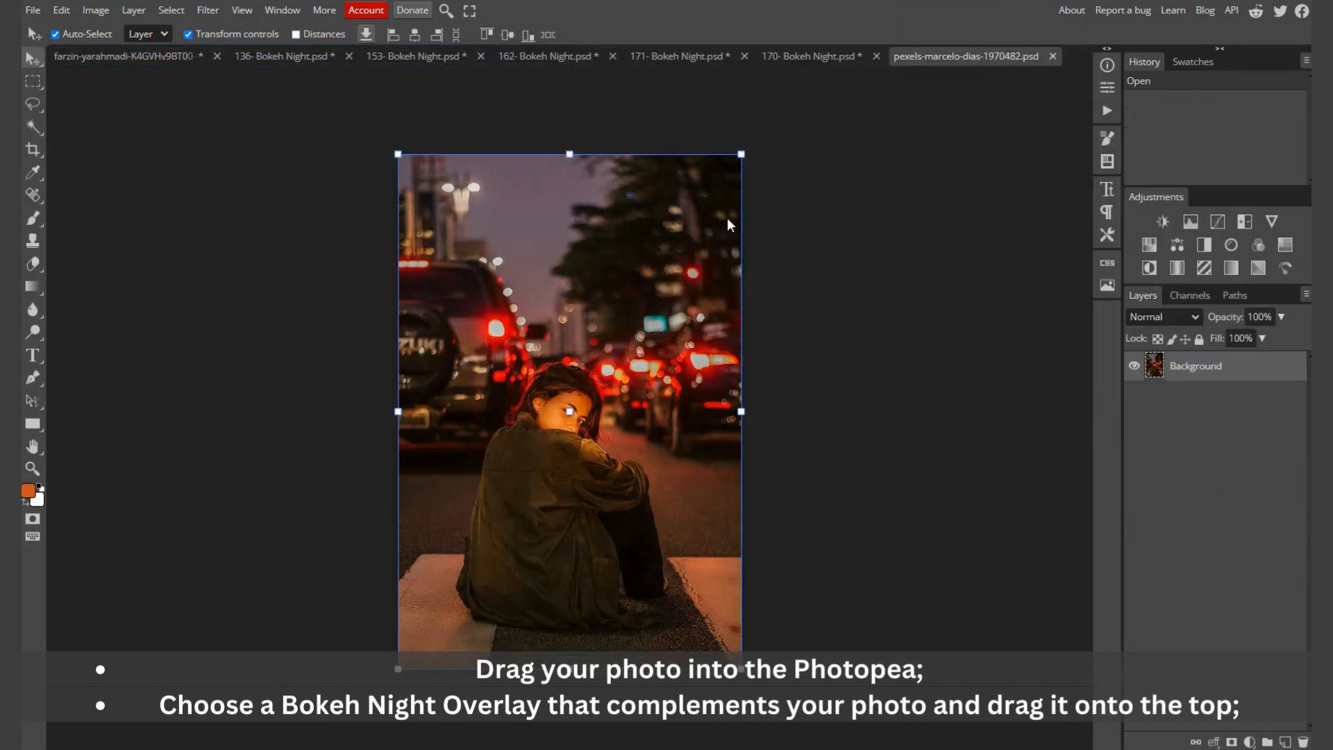
left_click(813, 540)
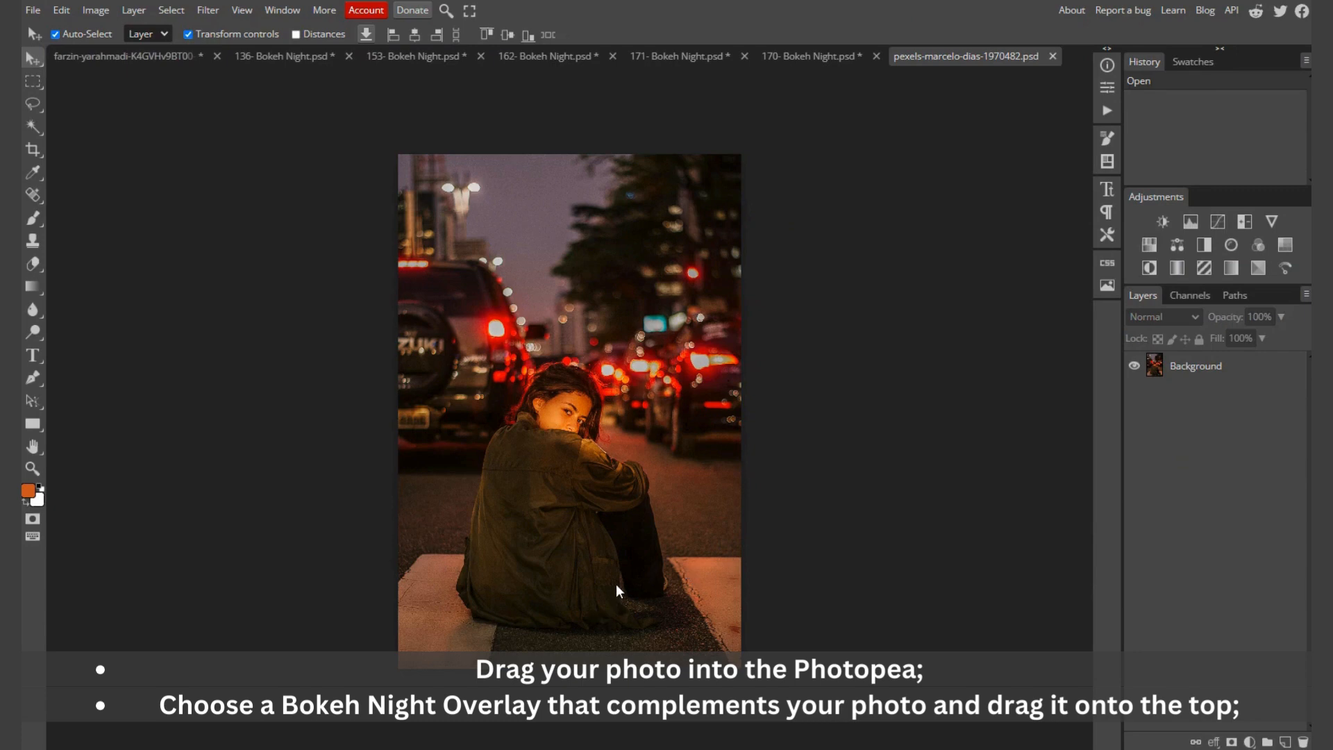
Step: Open the 170- Bokeh Night overlay from the 188 Bokeh Night Overlays folder as a separate document
key("alt+Tab")
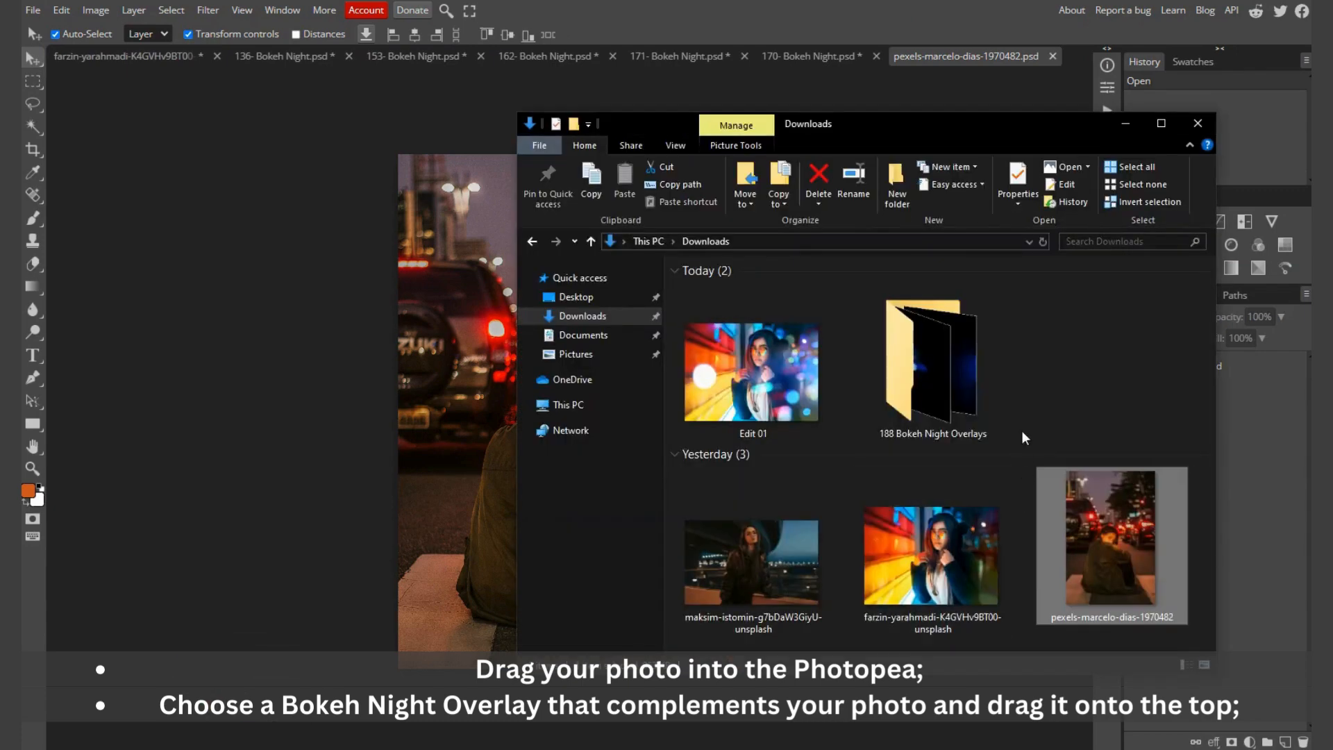
double_click(935, 388)
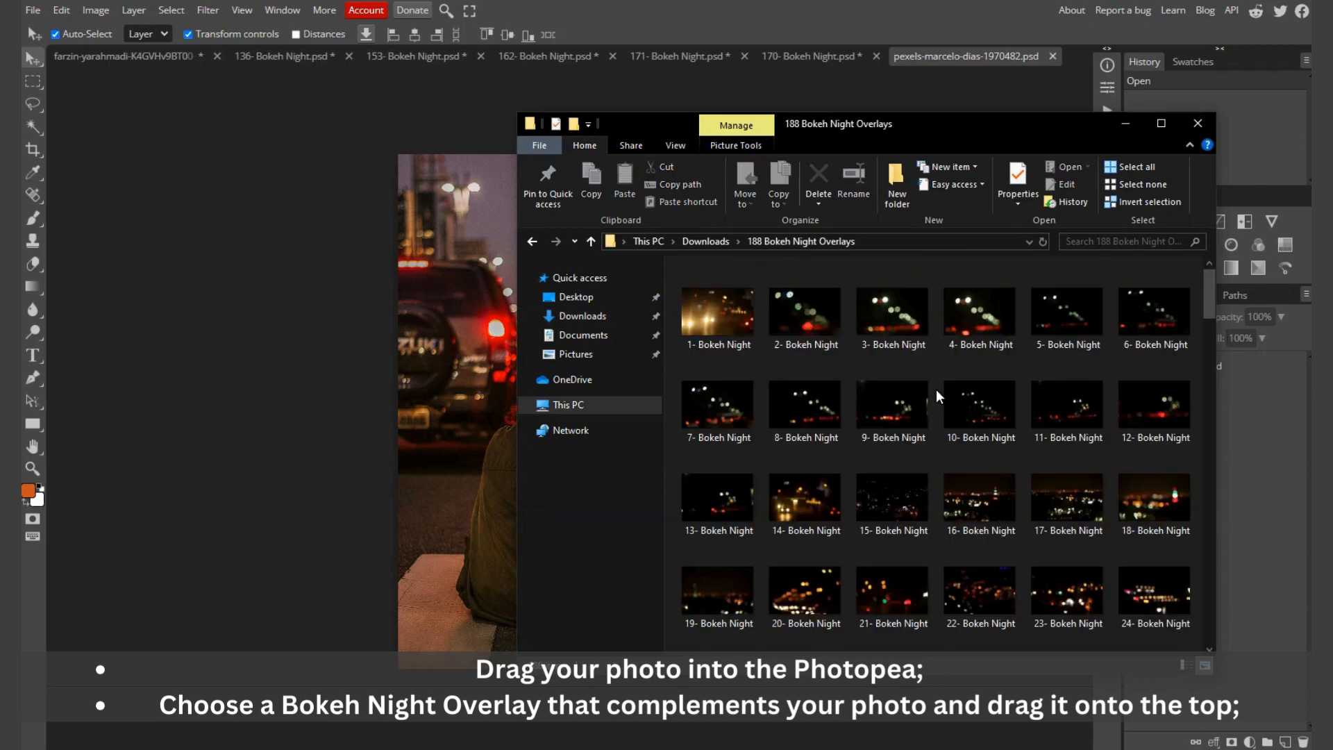
scroll(943, 415, "down", 5)
scroll(944, 422, "down", 5)
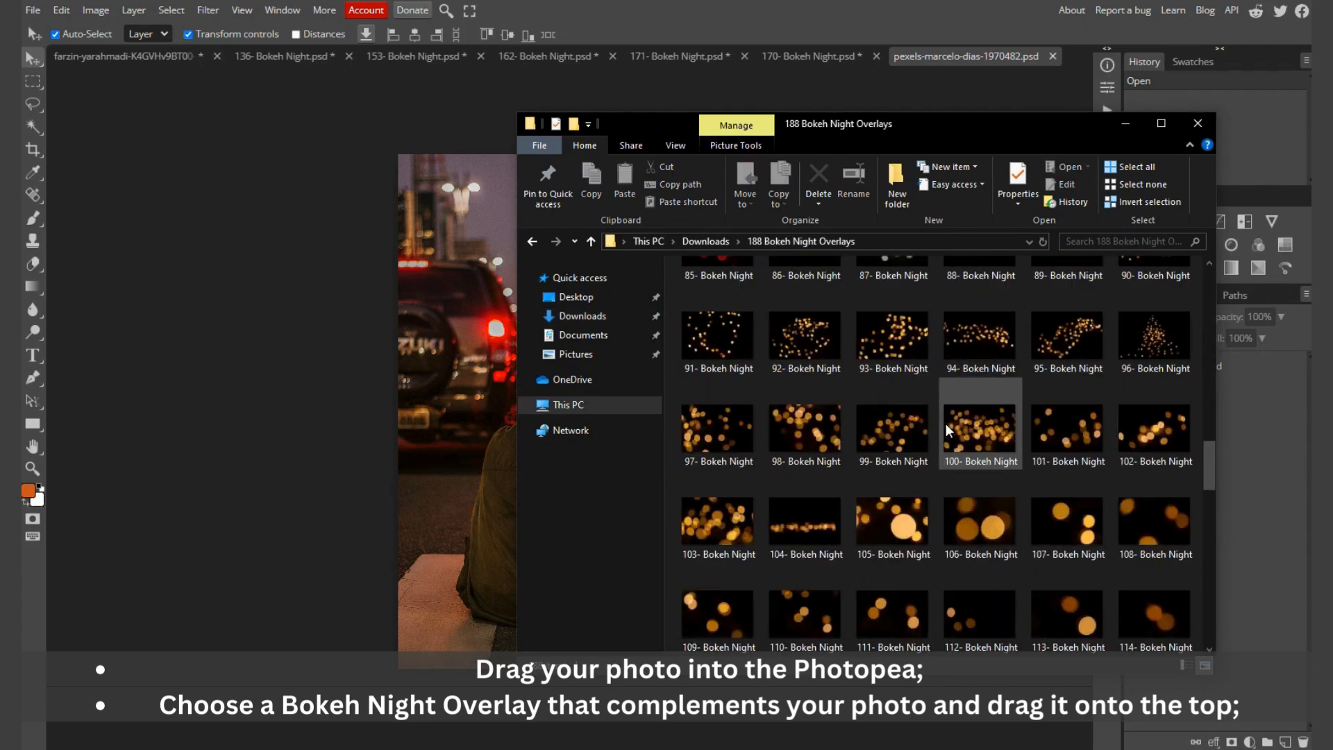
scroll(945, 423, "down", 5)
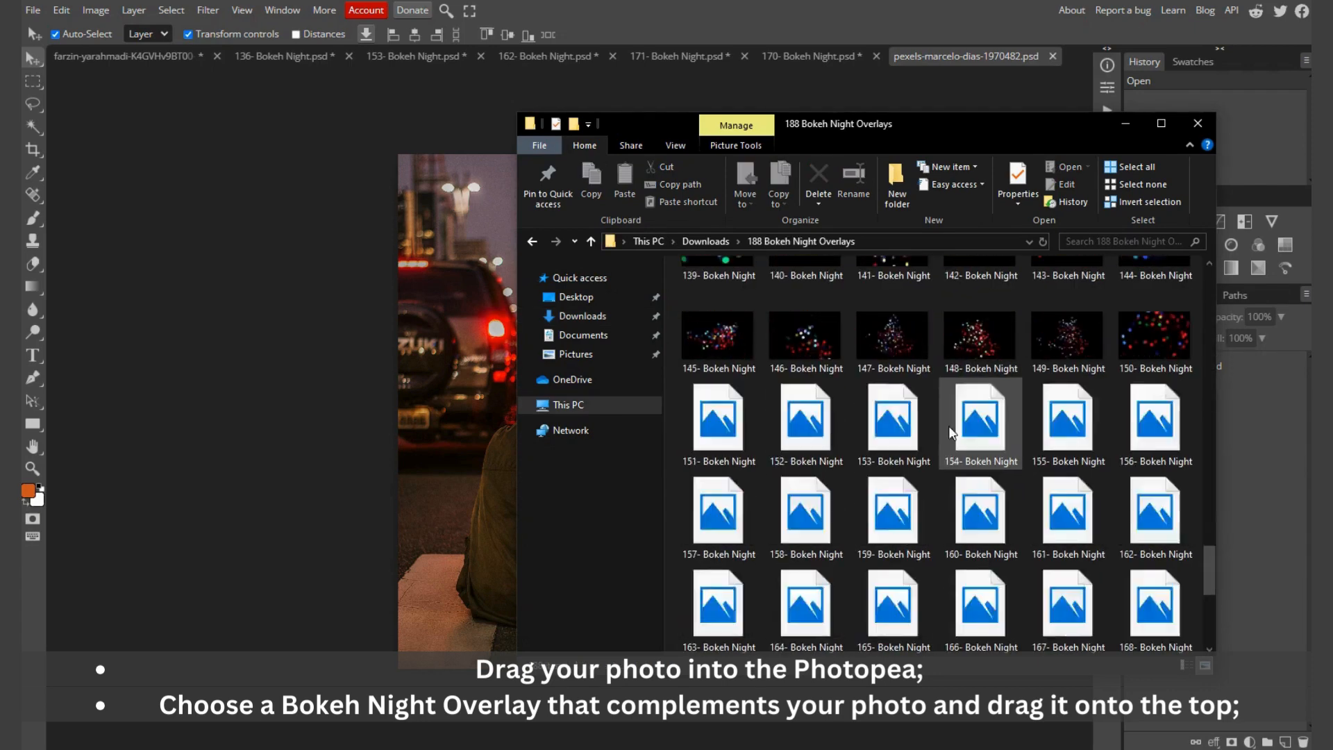
scroll(953, 427, "down", 2)
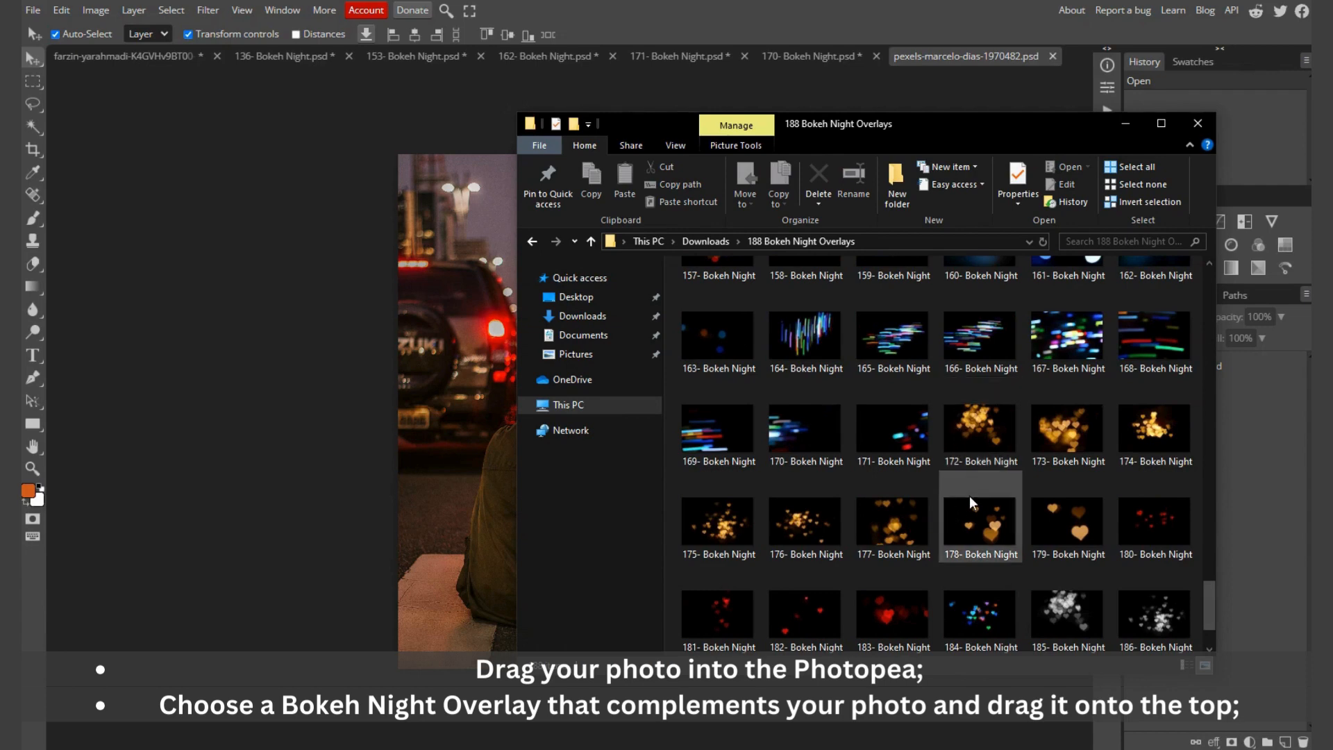
left_click(798, 449)
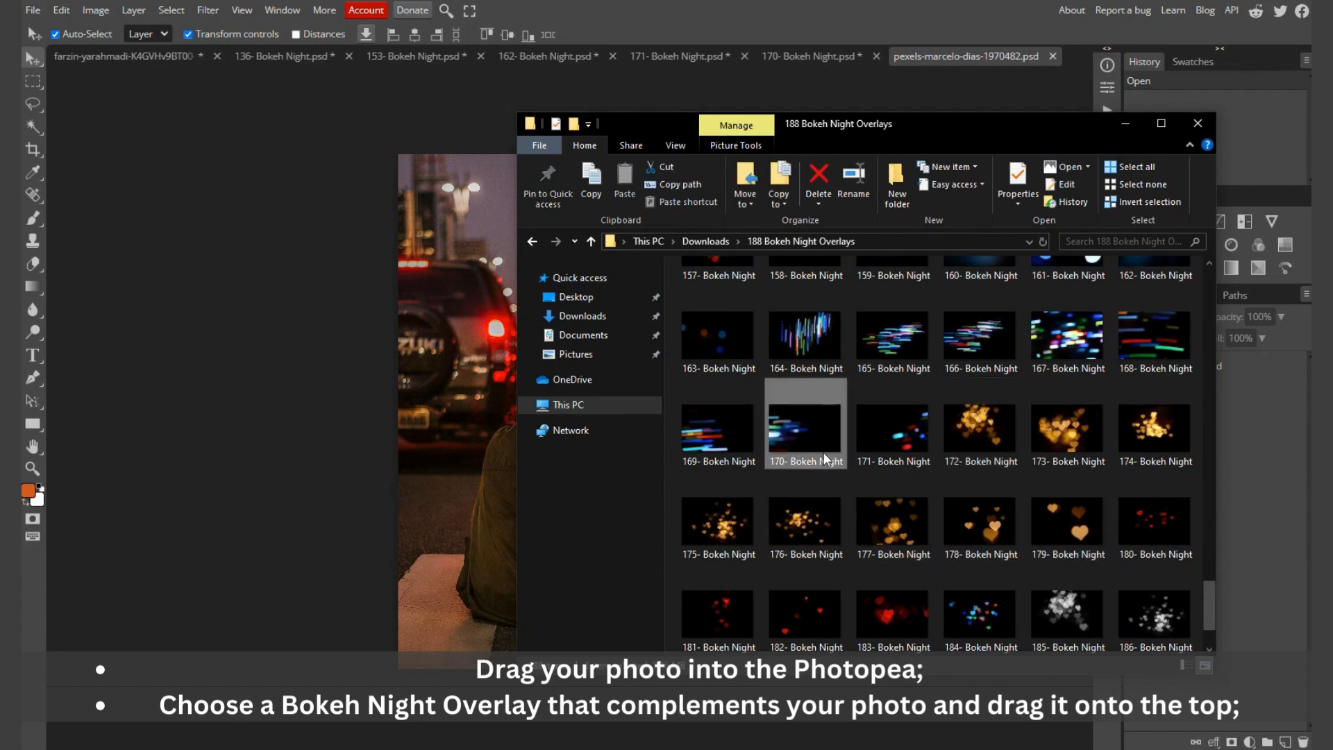
left_click_drag(804, 434, 819, 68)
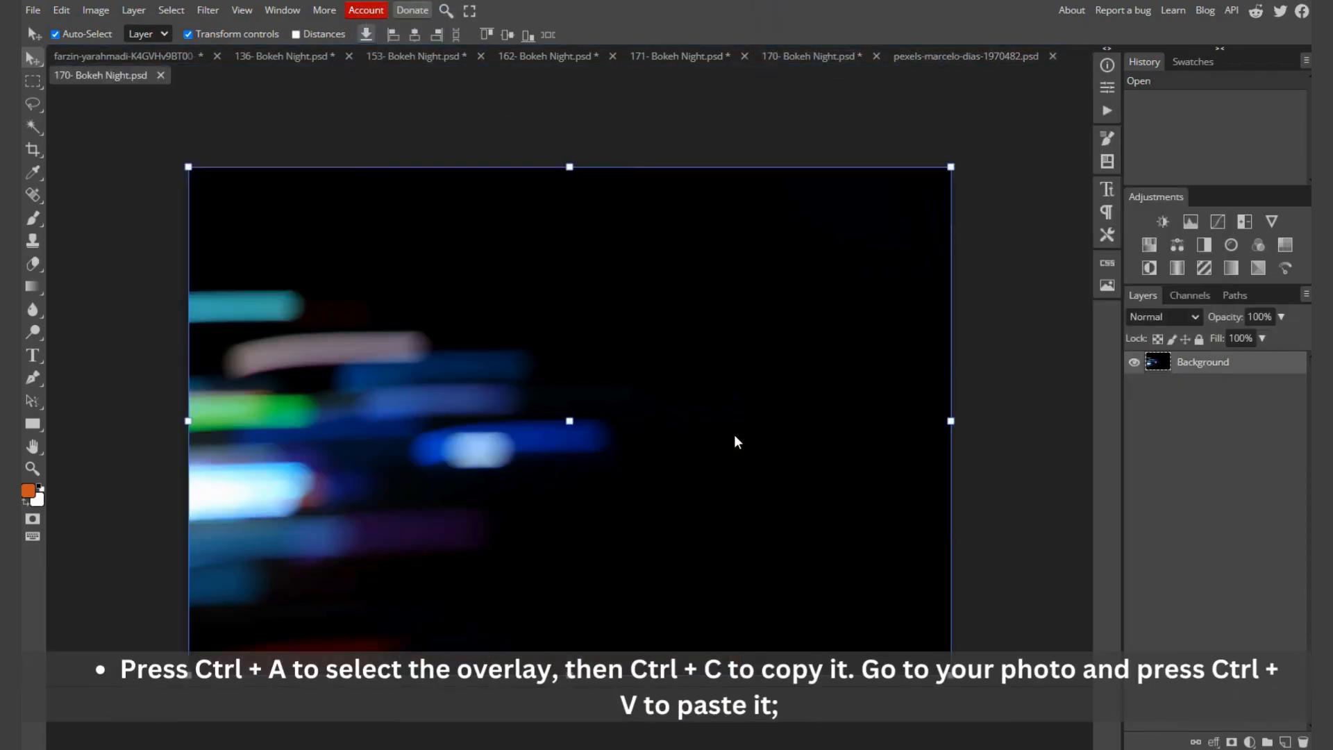
Step: Copy the entire 170- Bokeh Night overlay and paste it into the seated-woman street photo as a new layer
key("ctrl+a")
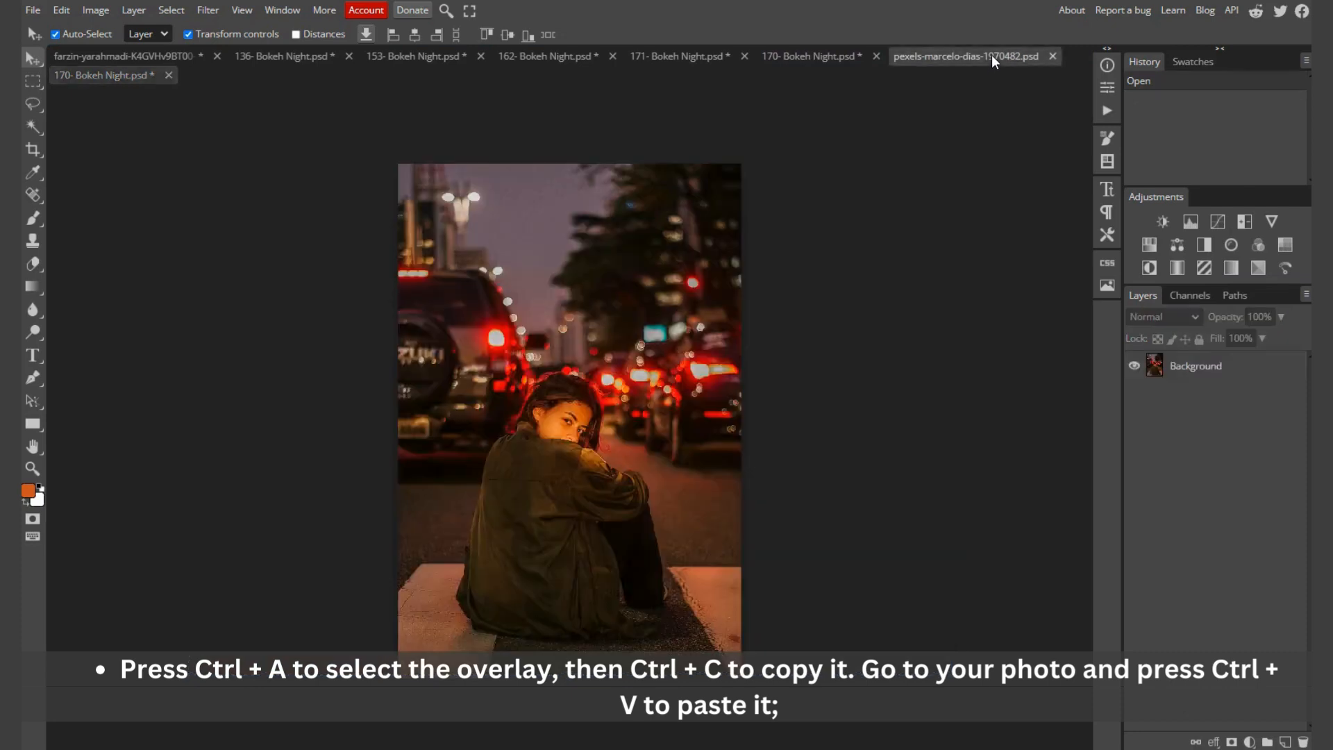
left_click(991, 56)
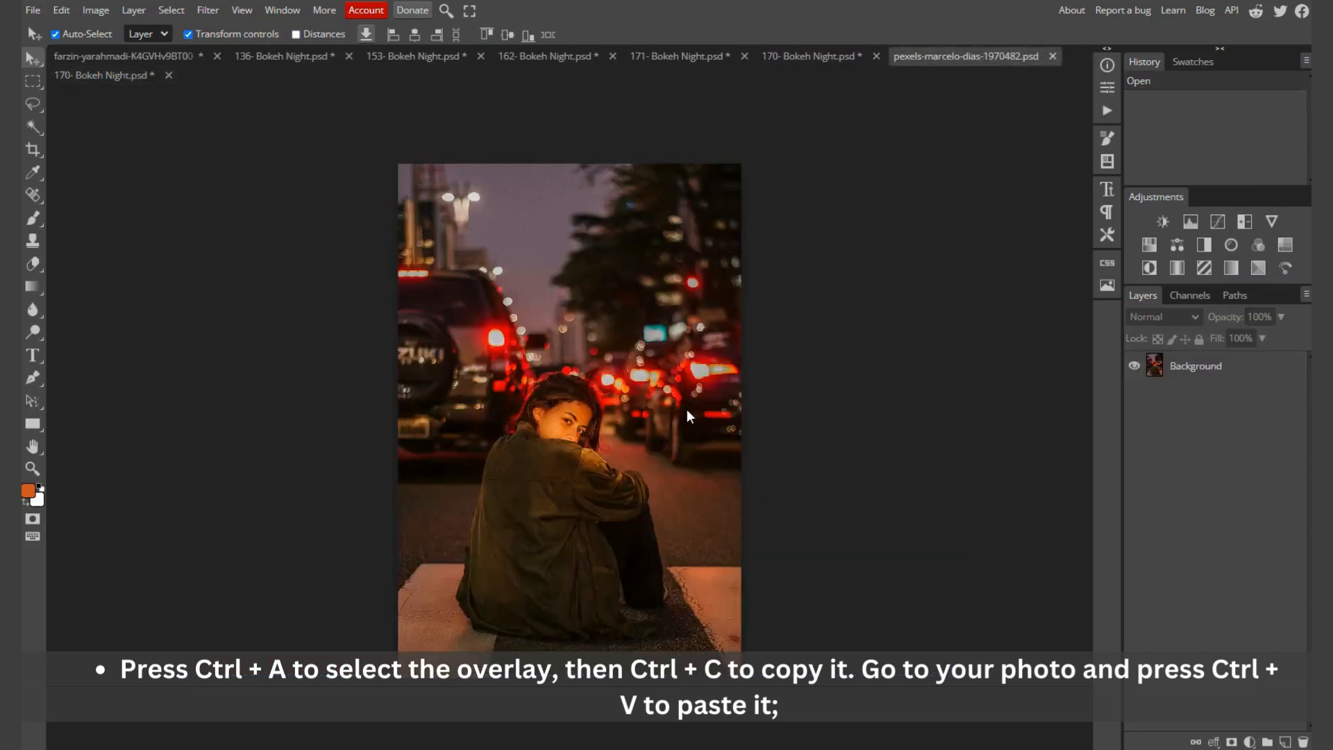
key("ctrl+v")
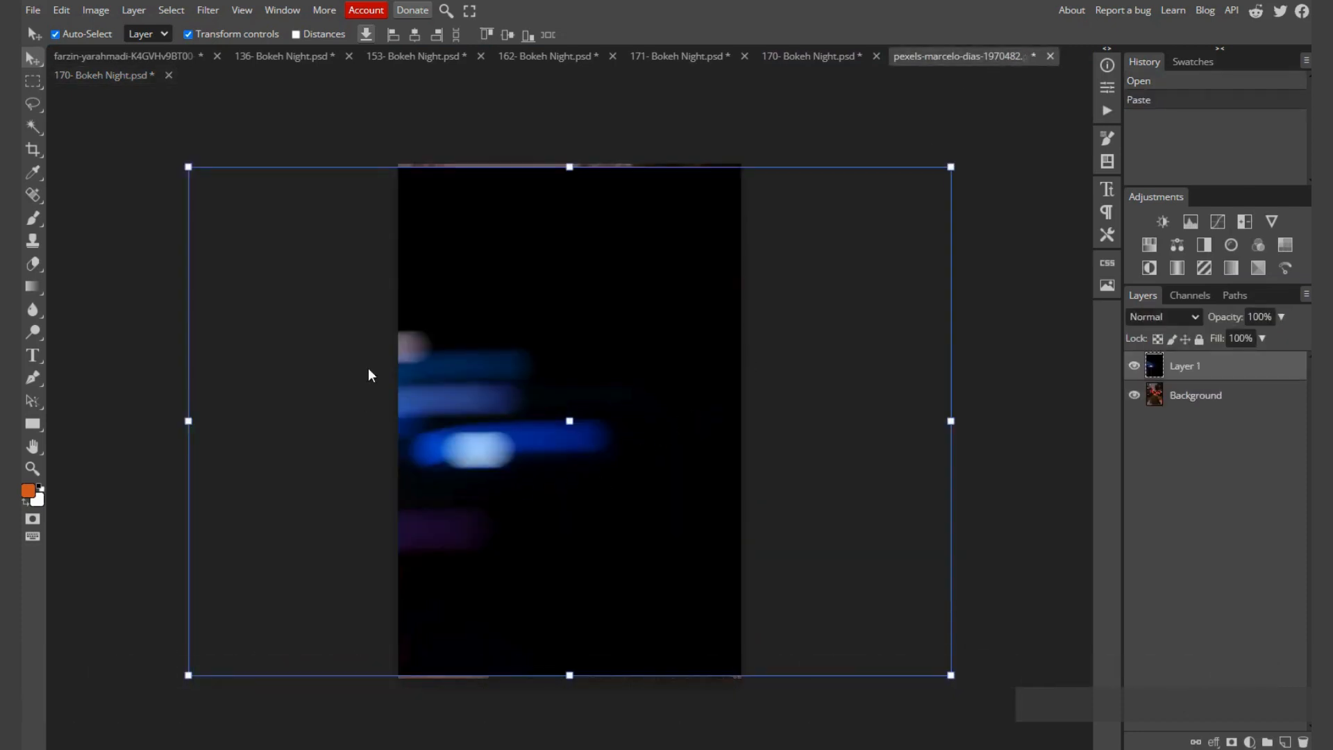
Step: Scale the pasted overlay proportionally to 58.1%, place it over the middle of the photo and set its blend mode to Screen
left_click_drag(569, 167, 588, 380)
left_click_drag(527, 481, 570, 382)
left_click(1175, 320)
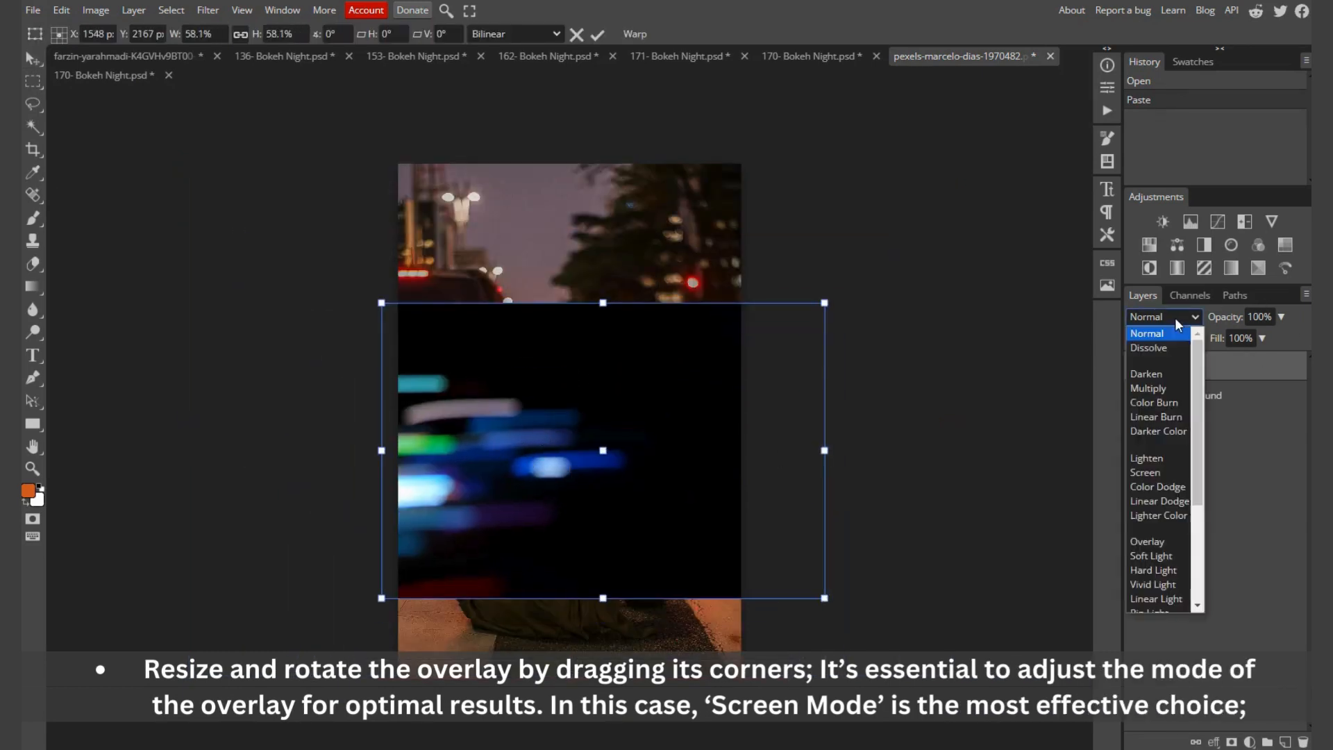
left_click(1154, 473)
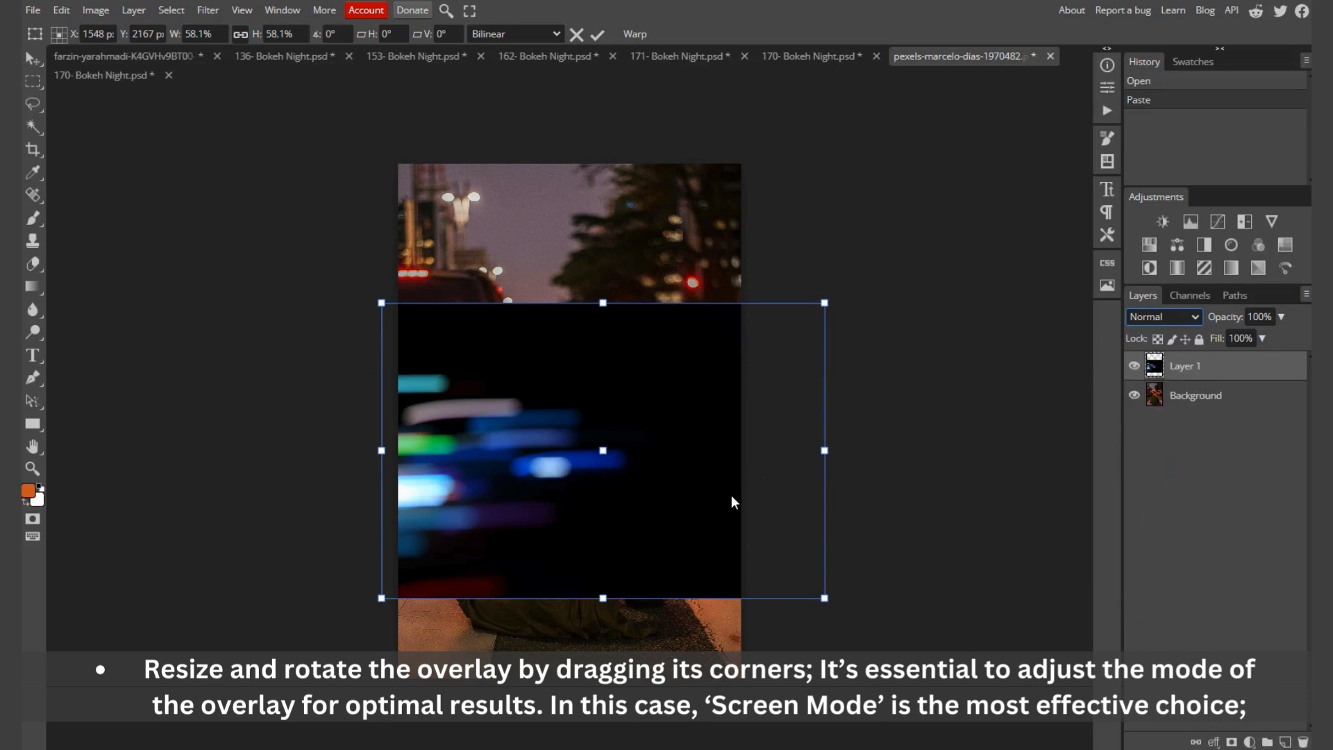
Step: Align the overlay with the photo's left edge and distort its right corners inward so the streaks converge near the woman's head
scroll(545, 488, "up", 2)
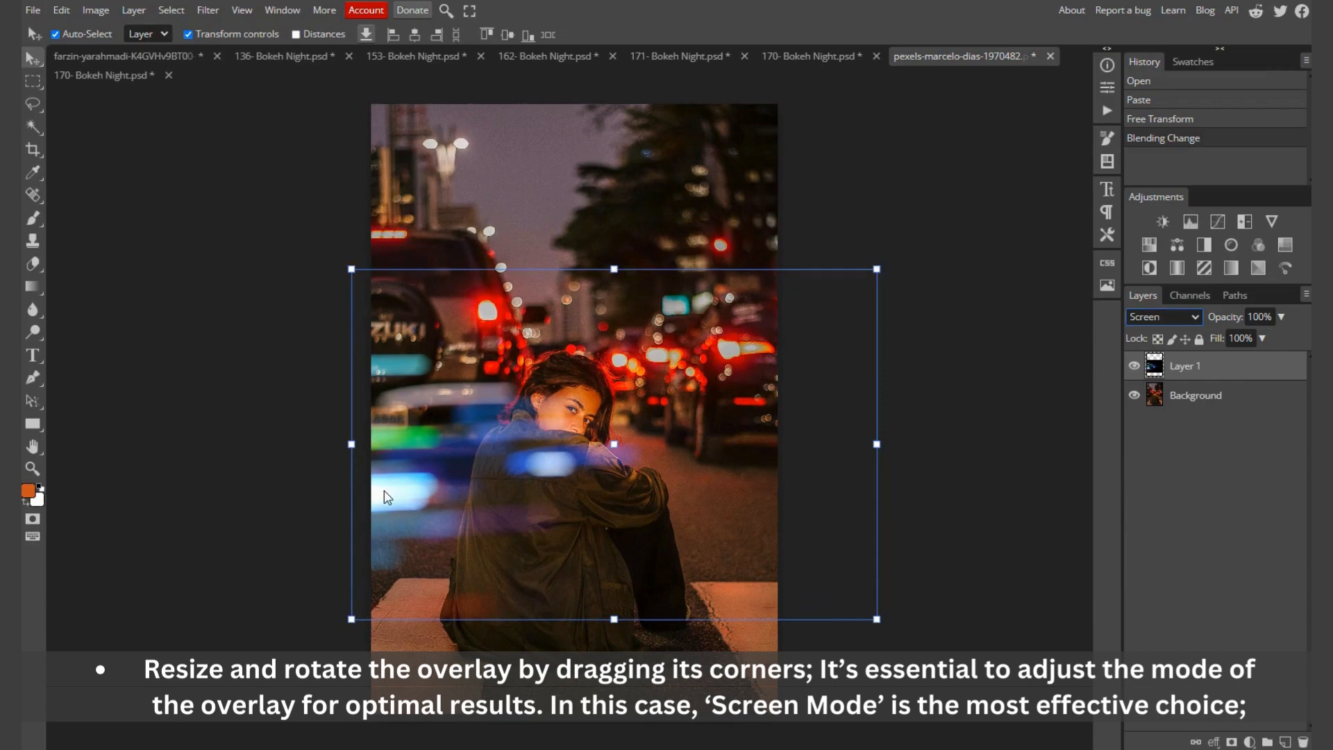
left_click_drag(396, 474, 423, 485)
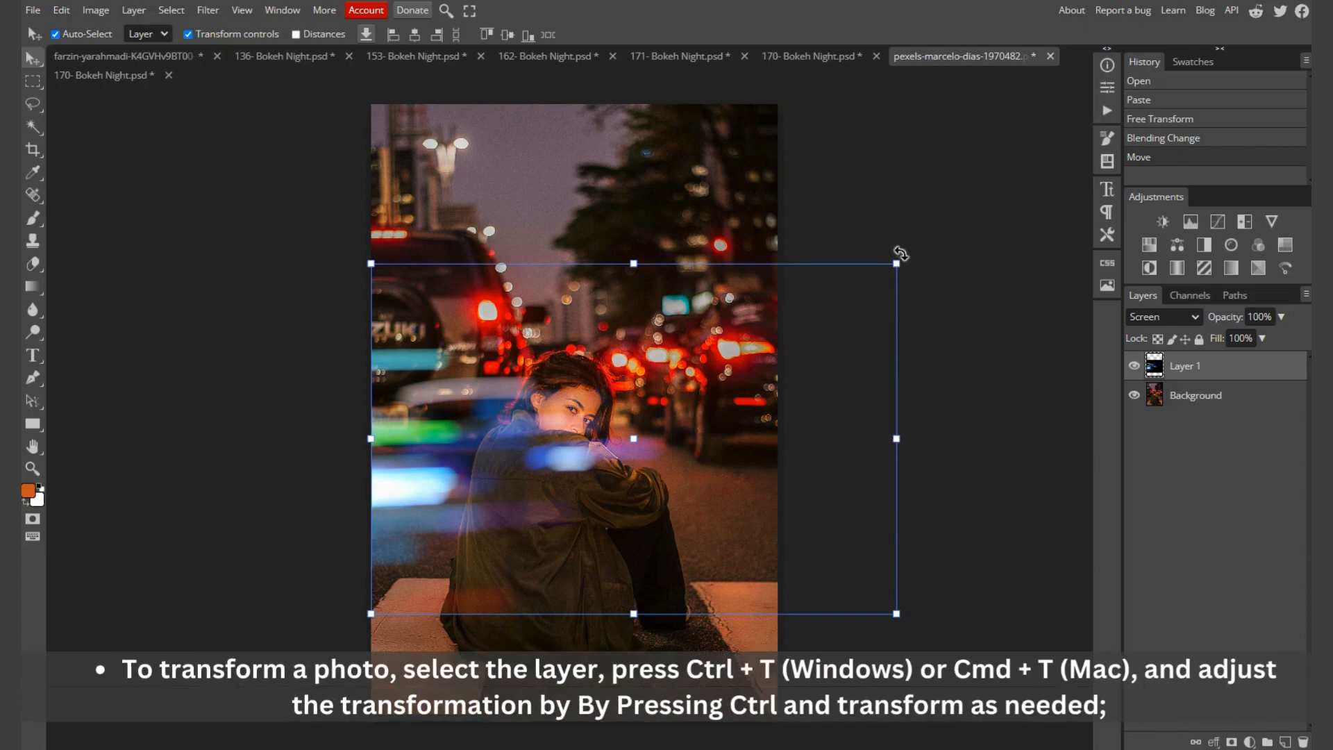
left_click_drag(896, 264, 619, 335)
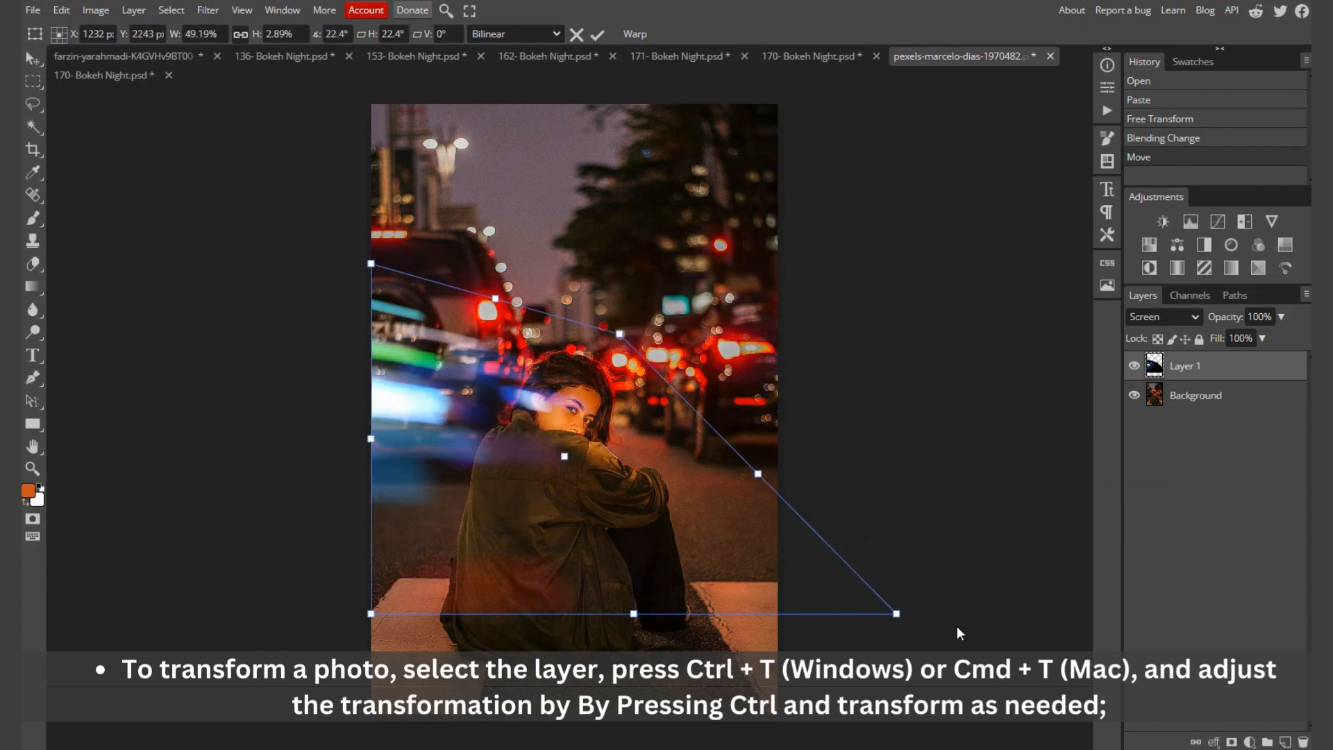
left_click_drag(896, 613, 583, 465)
left_click_drag(625, 336, 573, 340)
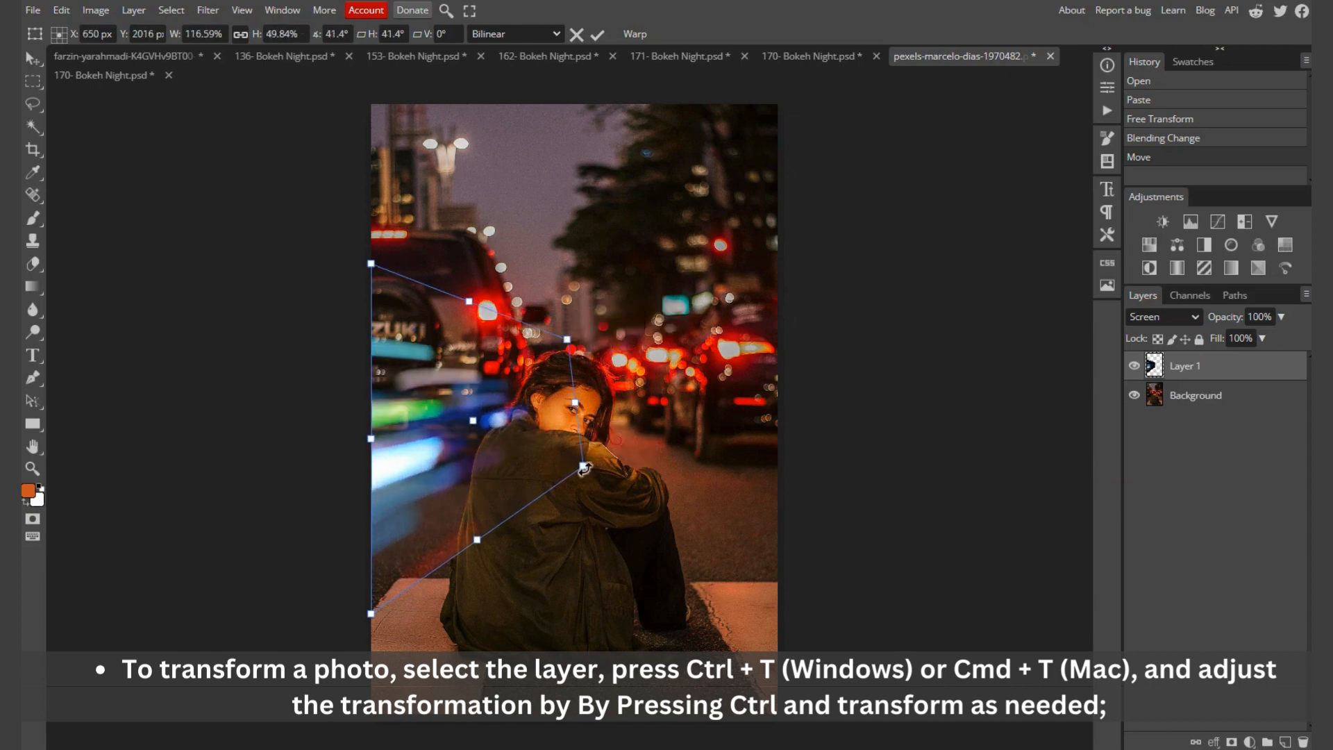
left_click_drag(583, 465, 560, 397)
left_click_drag(567, 338, 561, 353)
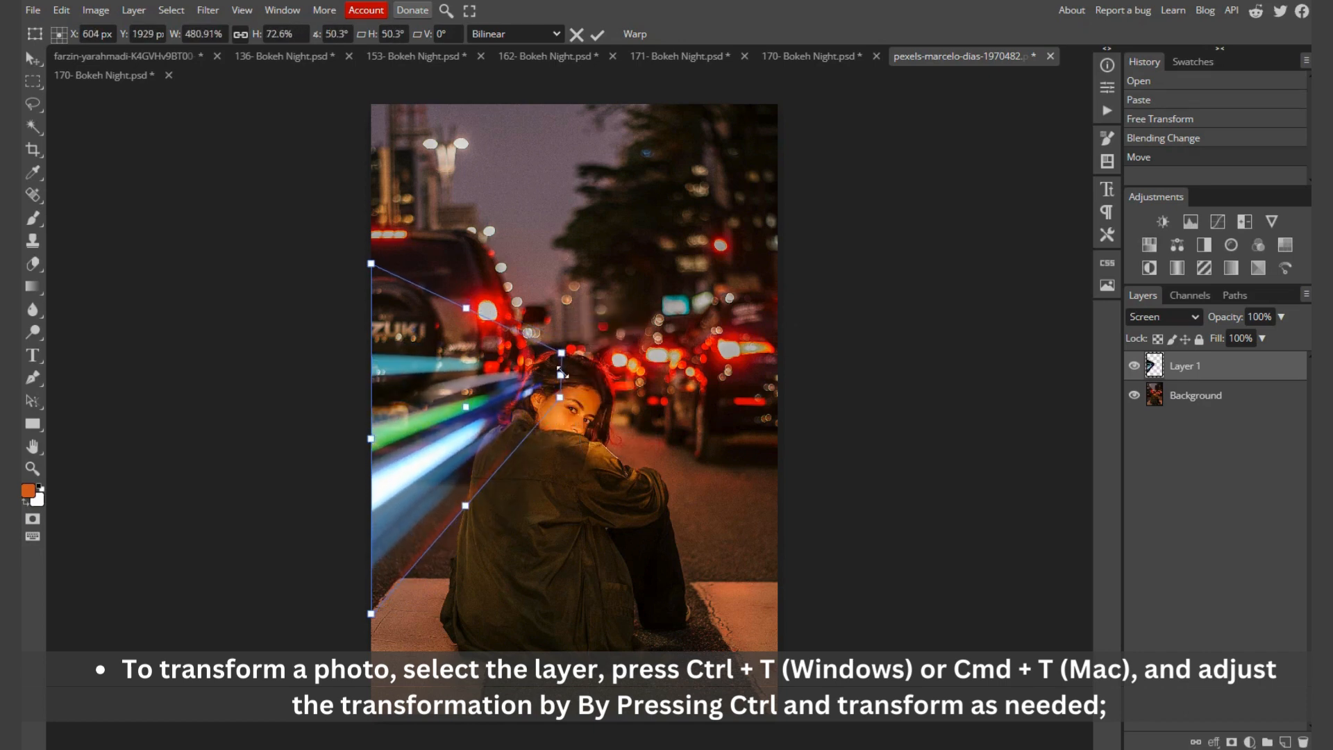
Step: Stretch the overlay's top-left corner upward, fine-tune the two corners near the woman's head and apply the distortion
mouse_move(371, 263)
left_mouse_down()
mouse_move(384, 210)
mouse_move(370, 182)
left_mouse_up()
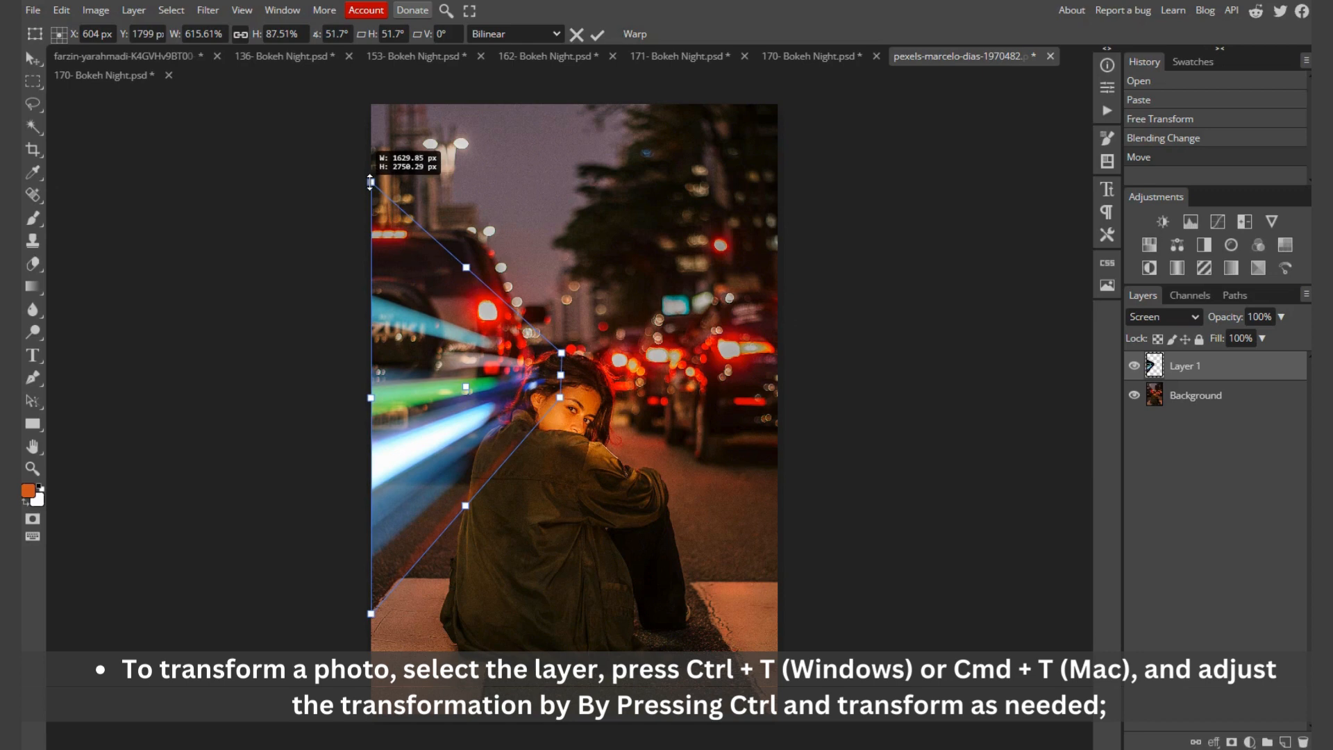
left_click_drag(562, 353, 559, 349)
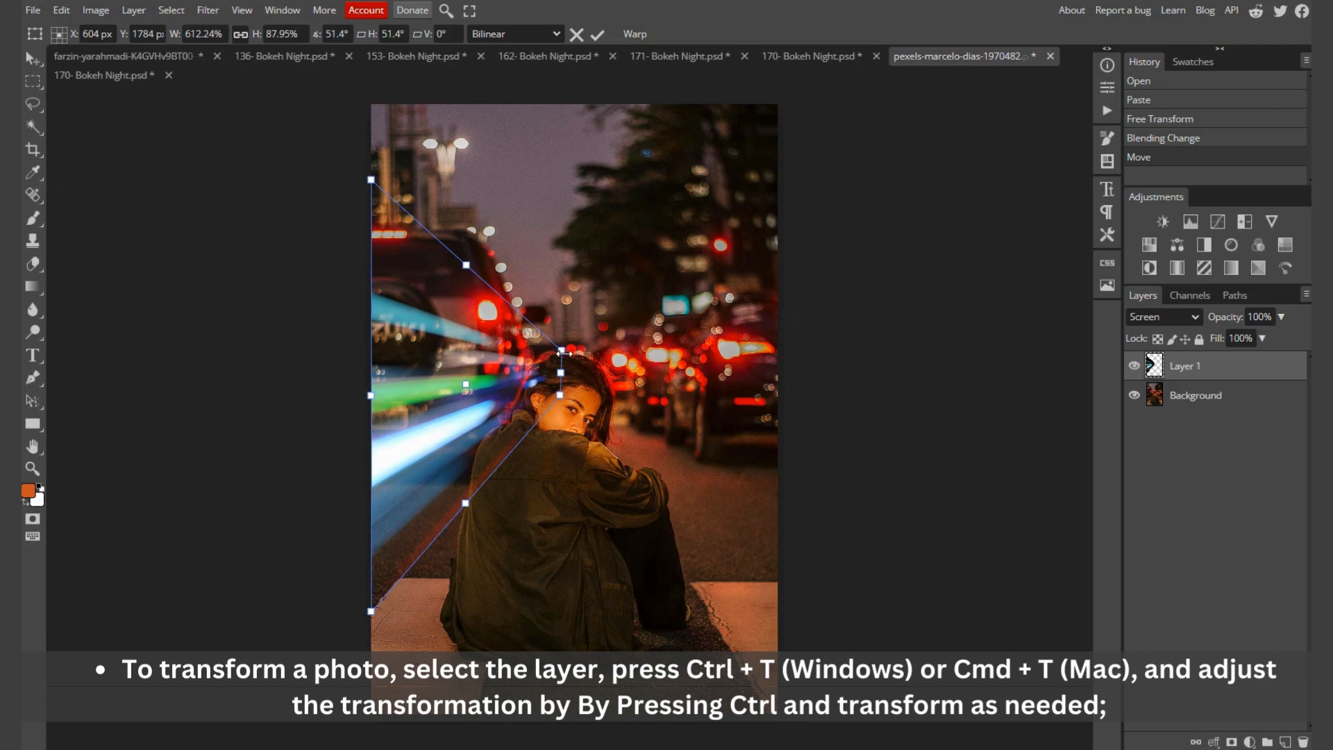
left_click_drag(564, 353, 553, 409)
left_click_drag(554, 355, 553, 356)
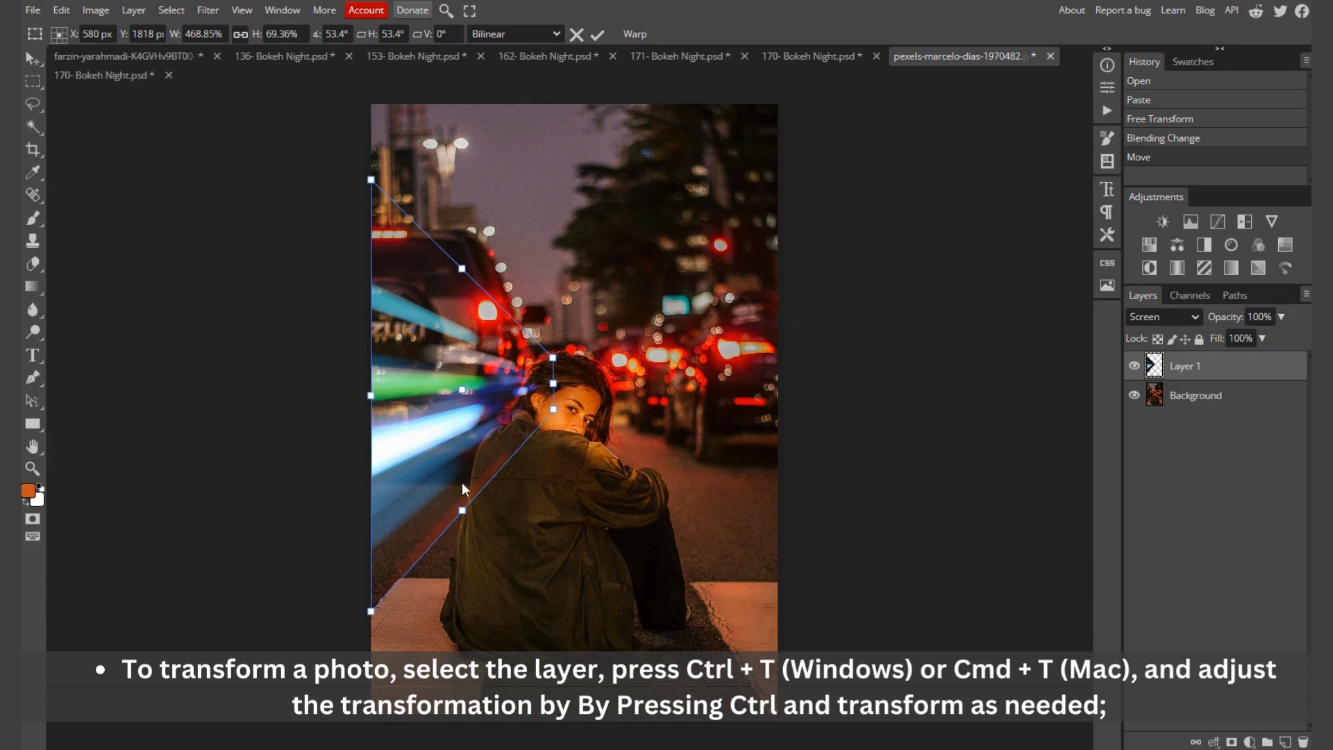
scroll(461, 482, "up", 5)
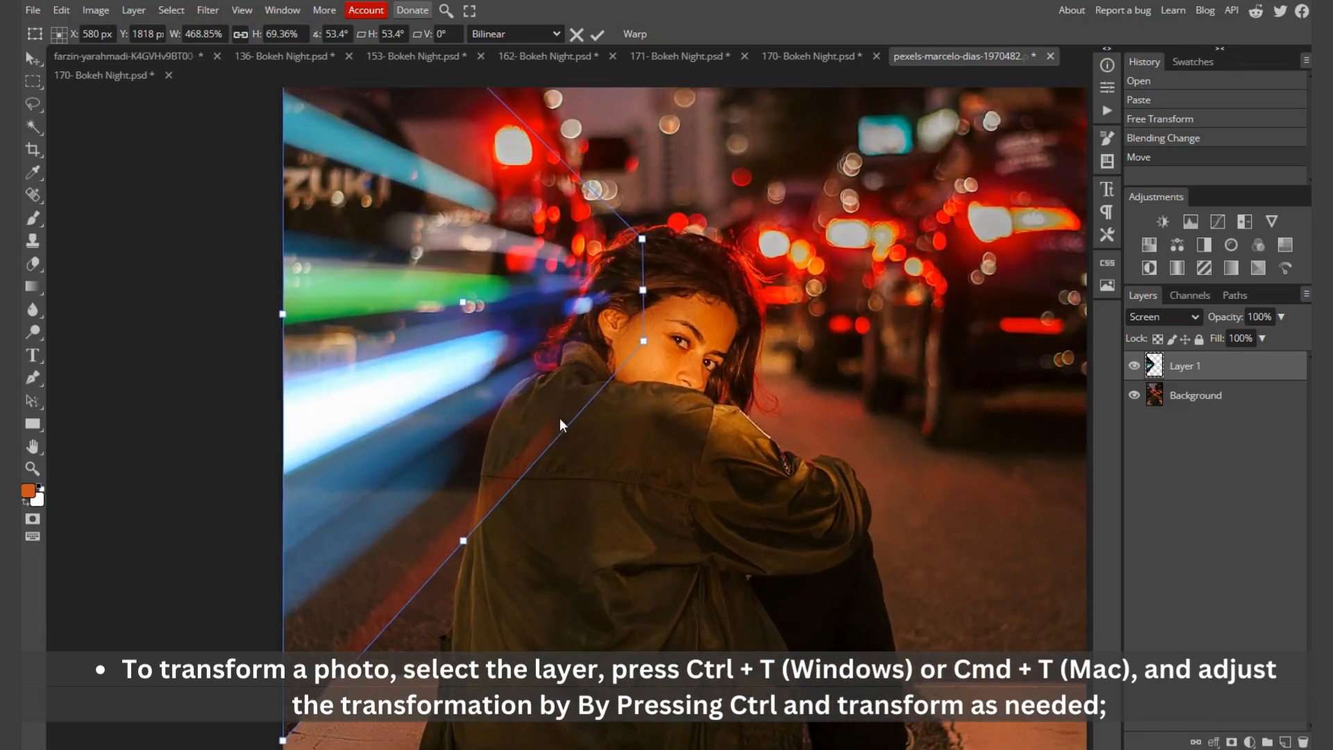
left_click(33, 264)
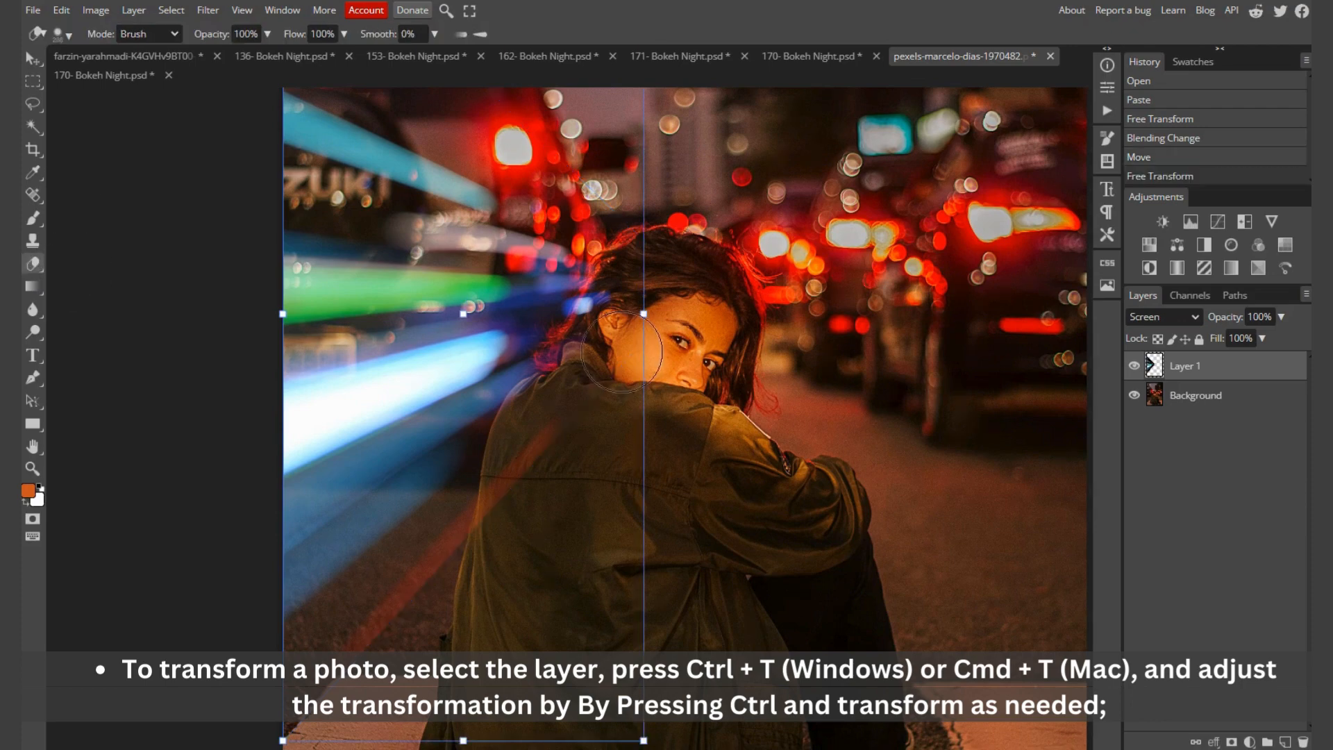
Step: Duplicate the distorted light-streak layer and move the copy right, over the woman and the road beside her
scroll(552, 387, "down", 3)
scroll(551, 388, "down", 2)
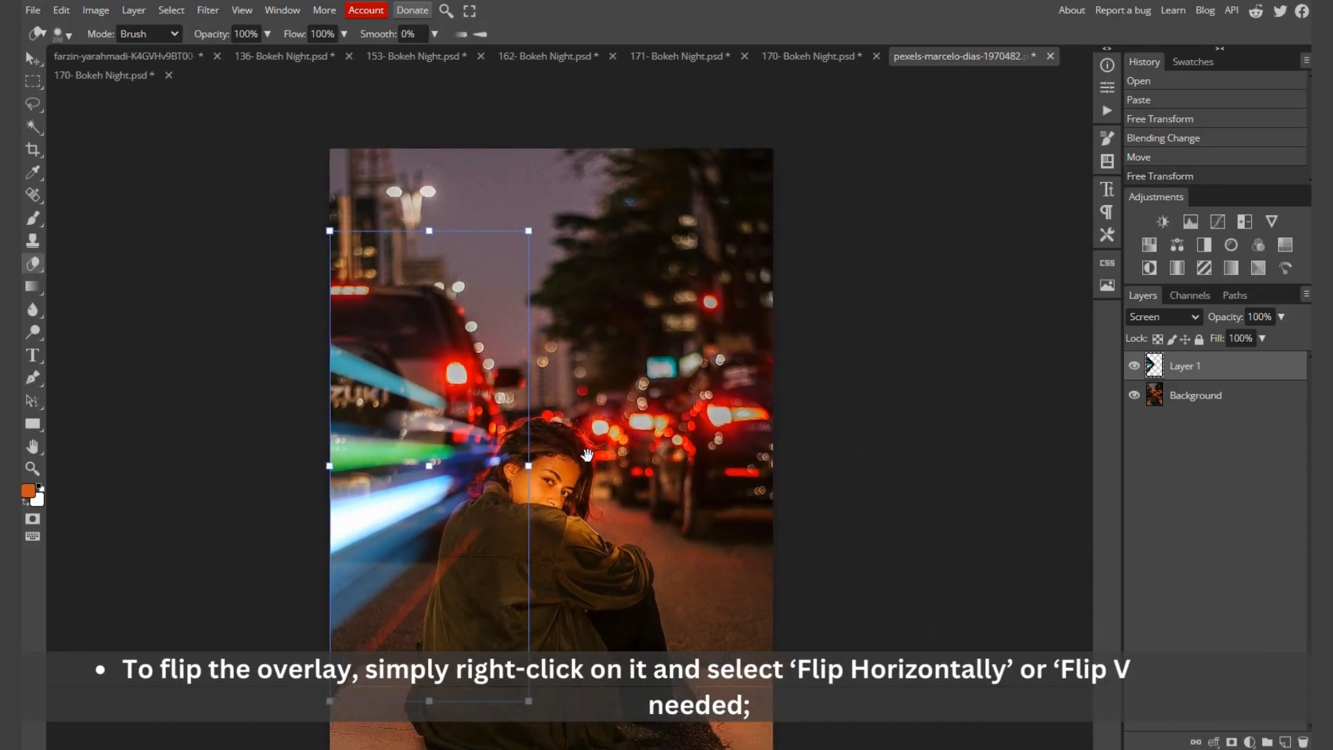
key("v")
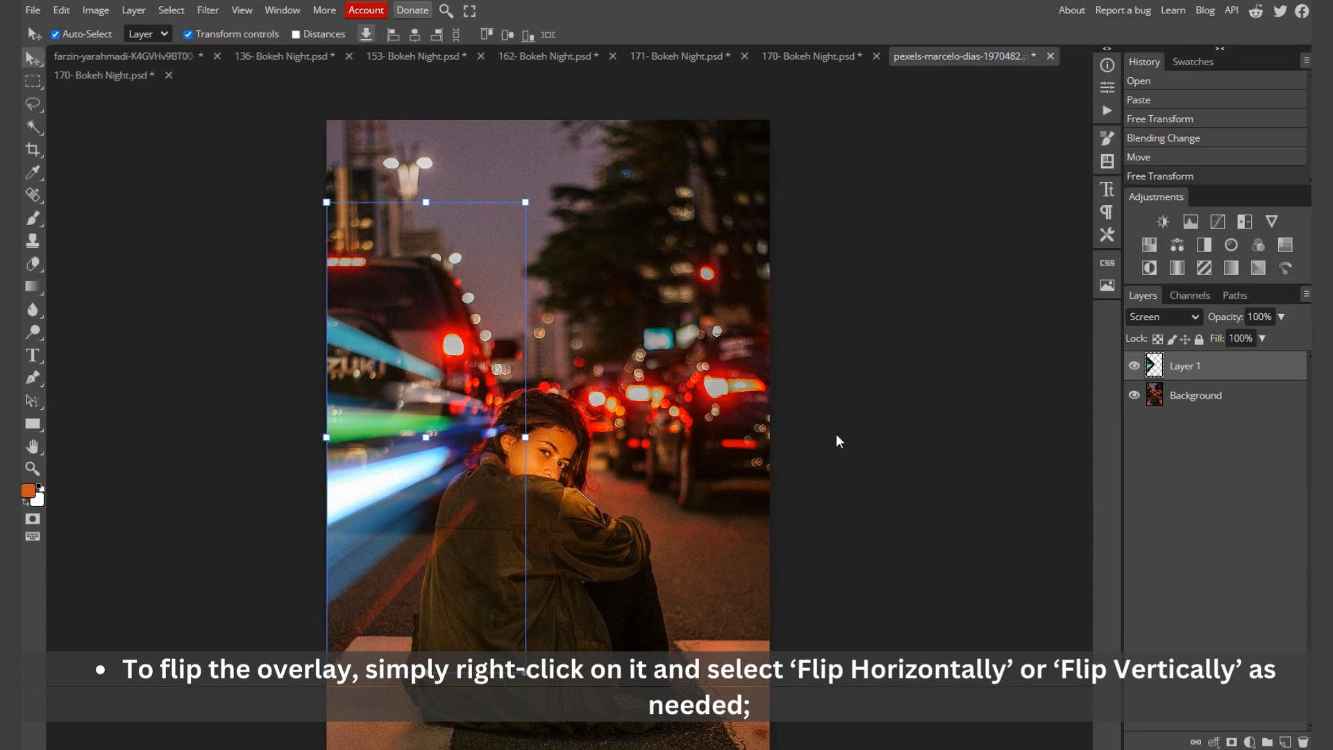
mouse_move(1229, 378)
left_mouse_down()
mouse_move(1294, 665)
mouse_move(1285, 742)
left_mouse_up()
left_click_drag(400, 480, 602, 469)
right_click(603, 469)
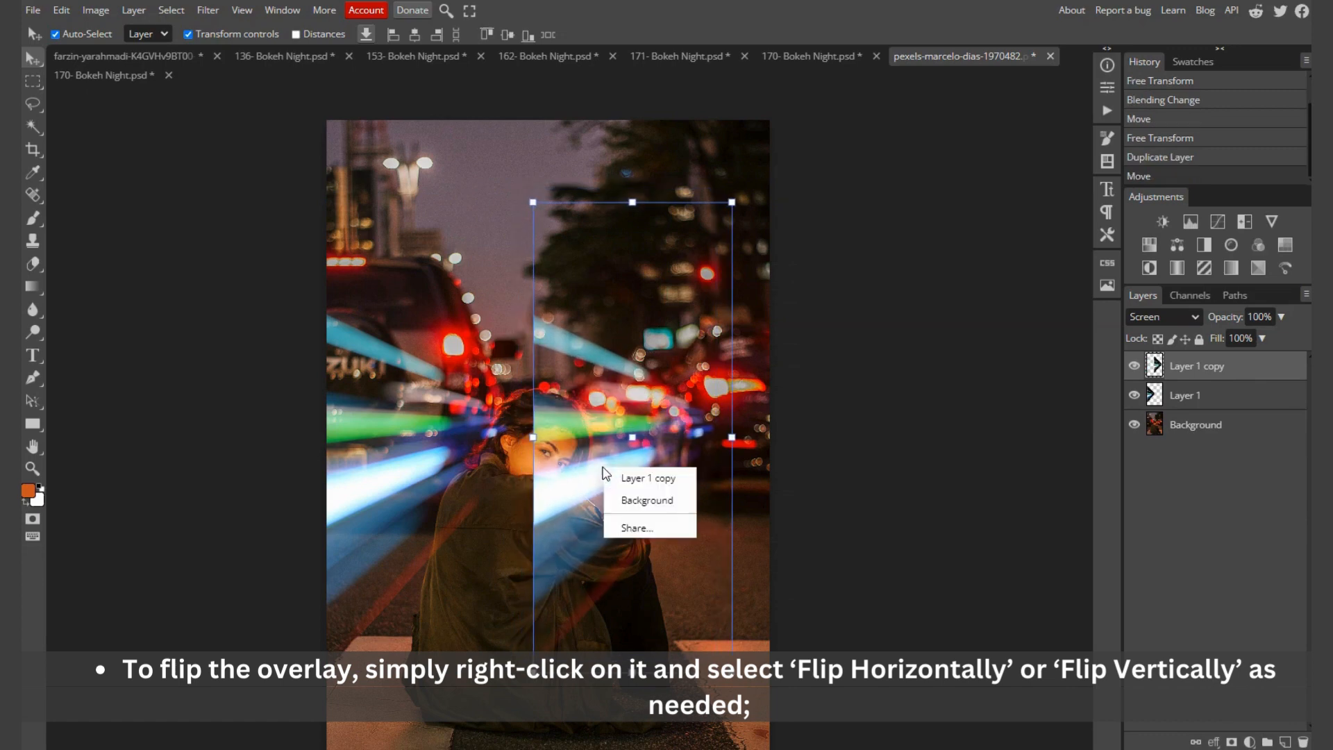
left_click(580, 462)
right_click(601, 474)
left_click(578, 465)
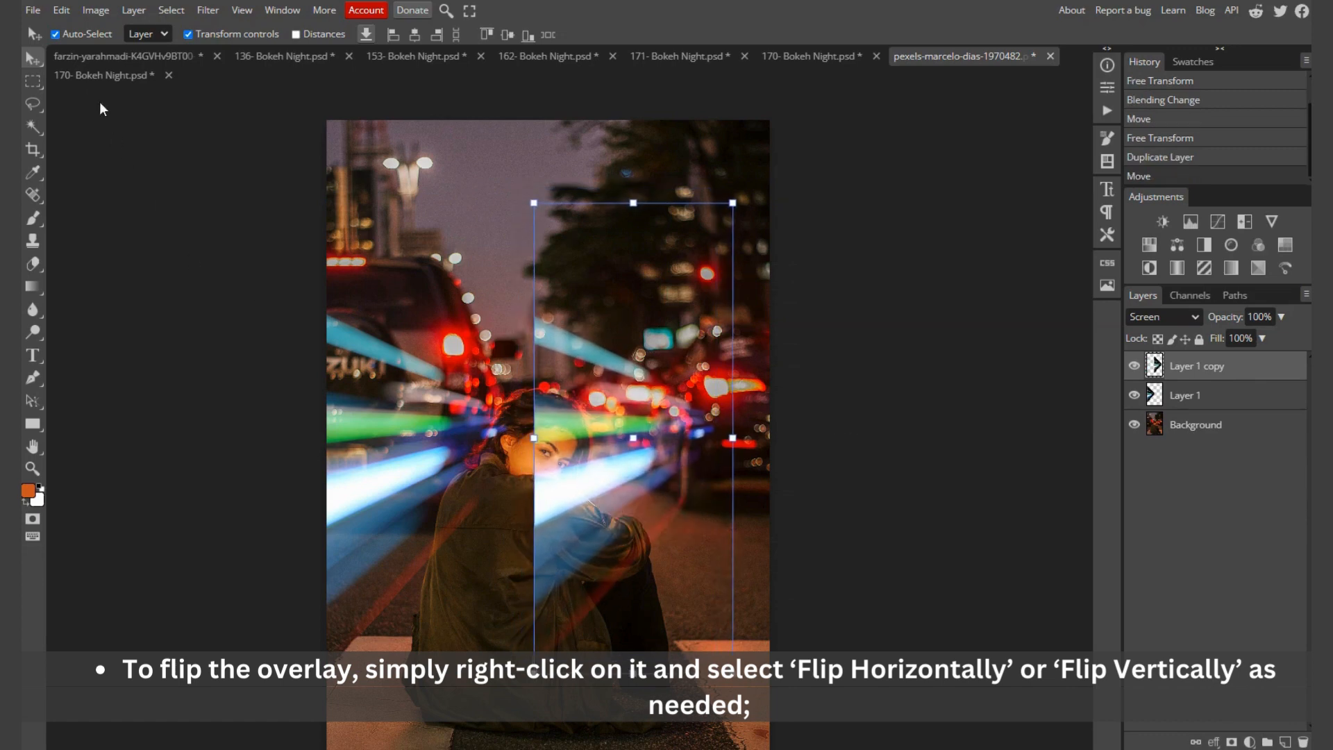
left_click(860, 344)
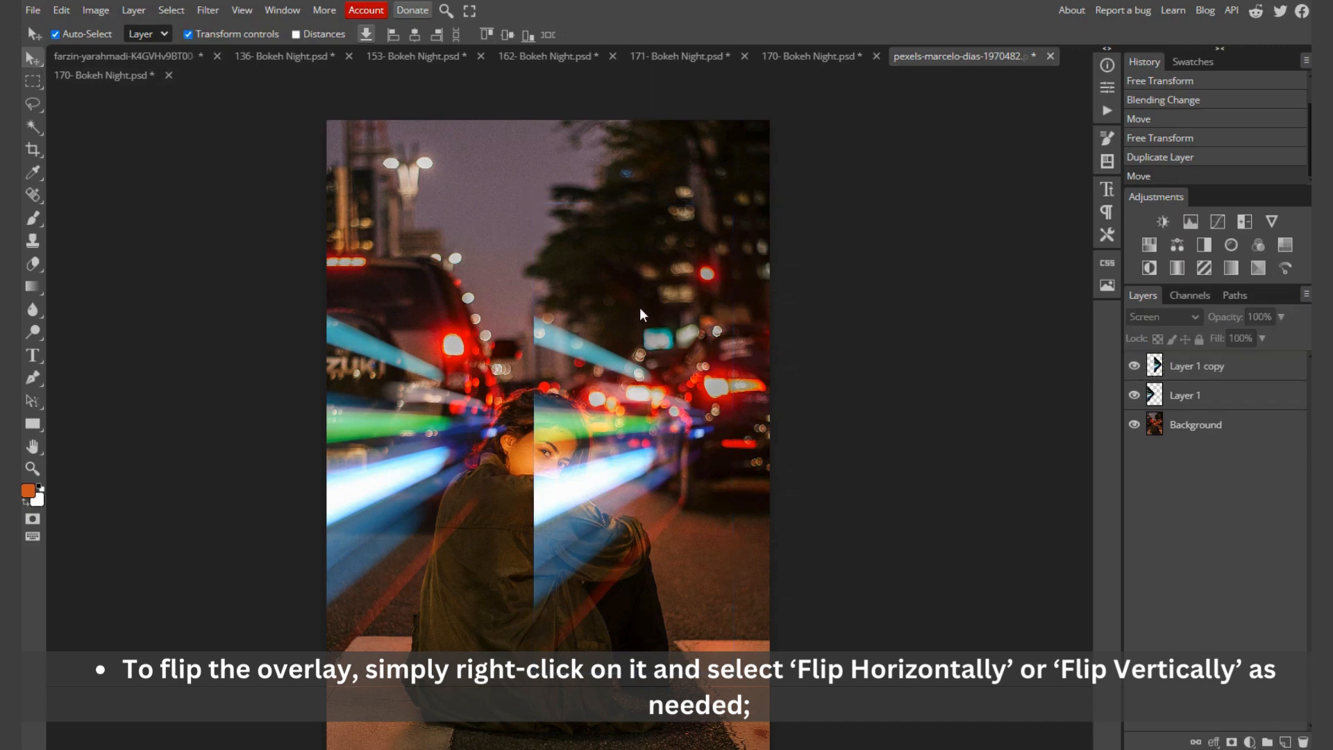
scroll(619, 303, "down", 1)
left_click(599, 429)
right_click(611, 452)
left_click(603, 451)
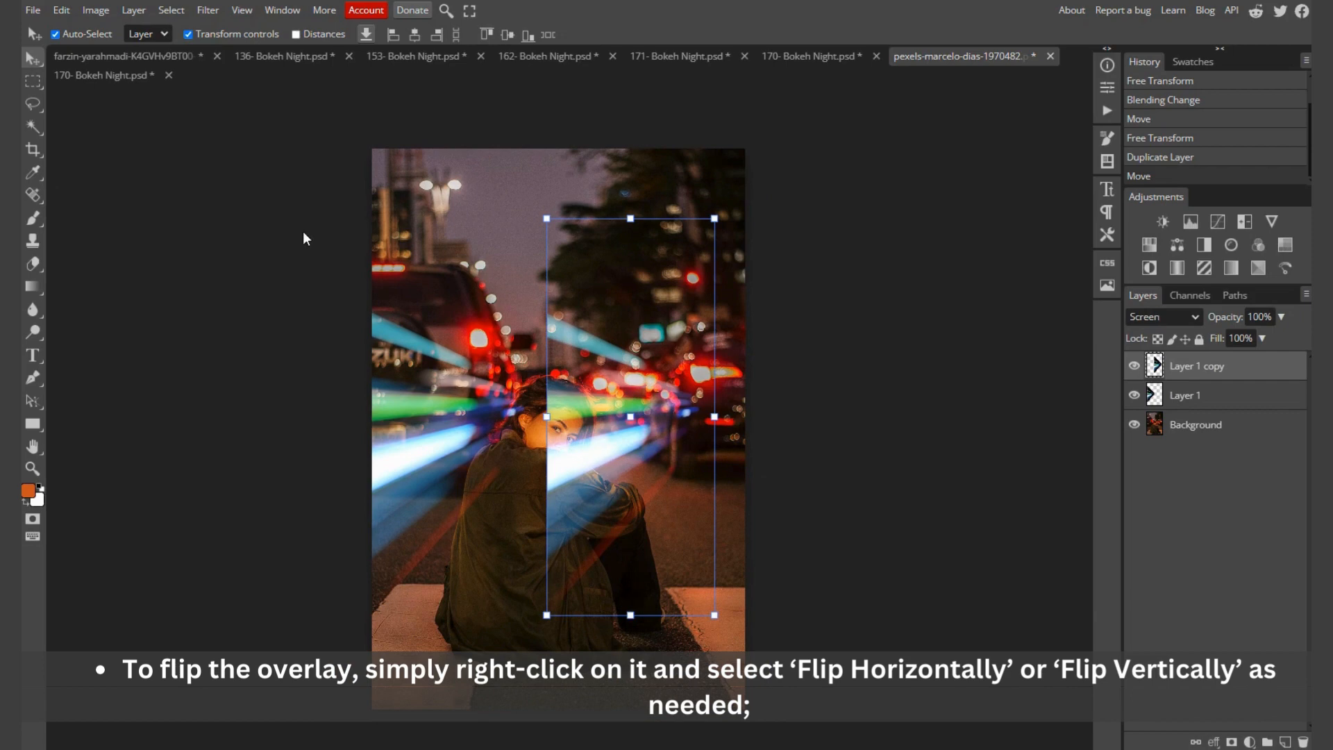
Step: Flip the duplicated streak layer horizontally, align it with the photo's right edge and deselect it
left_click(60, 10)
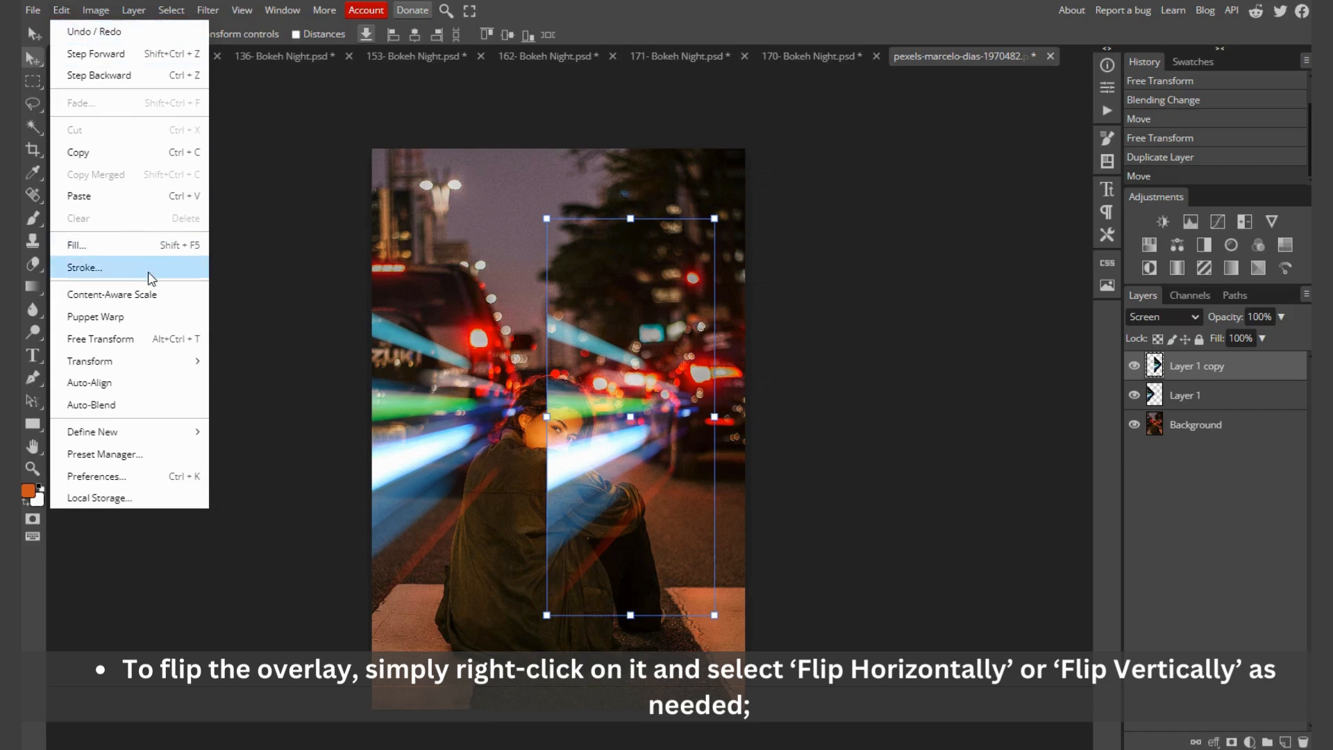
mouse_move(155, 370)
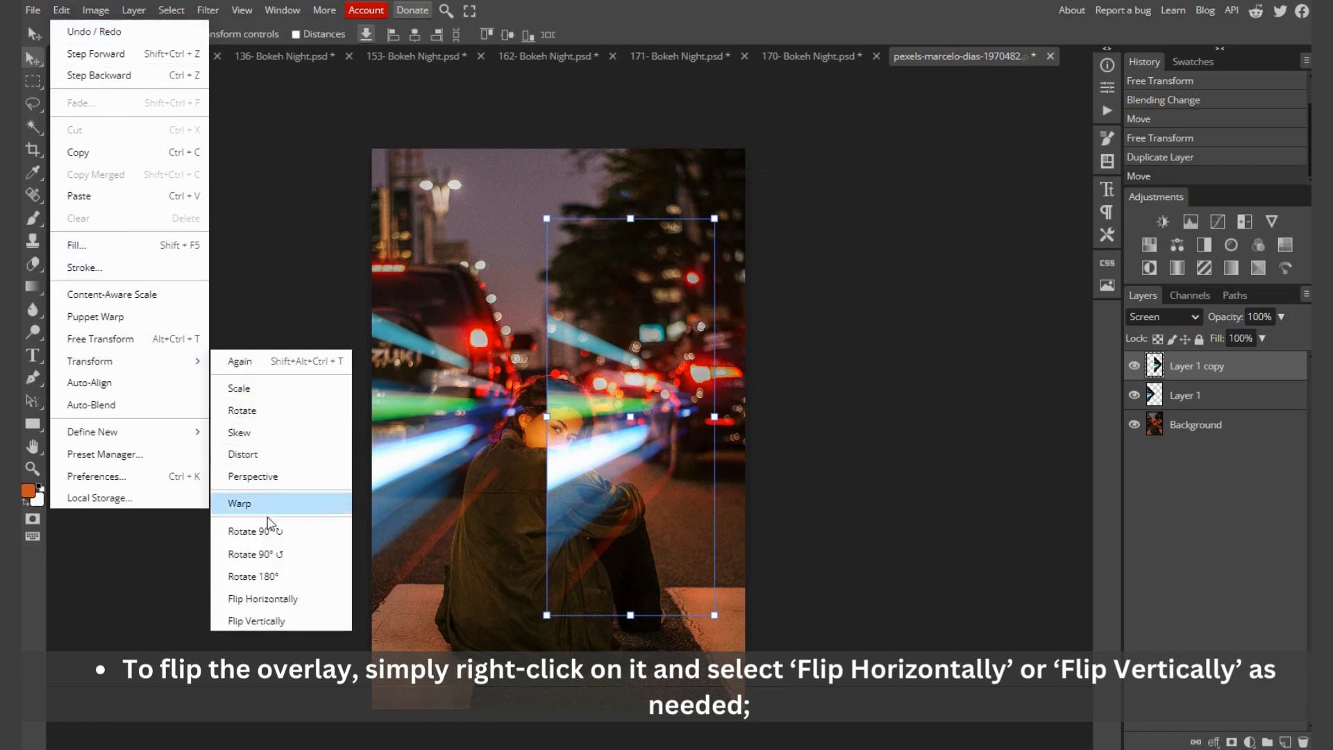
left_click(268, 599)
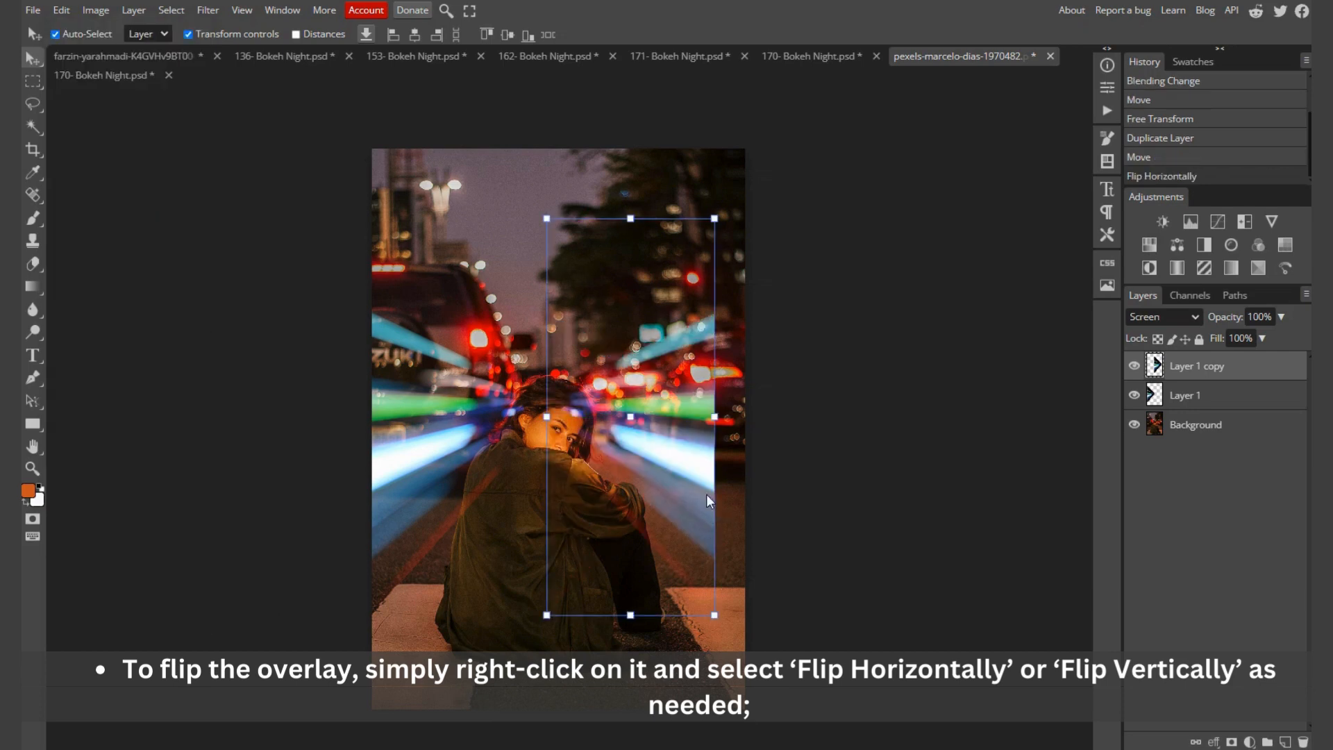
left_click_drag(692, 475, 708, 447)
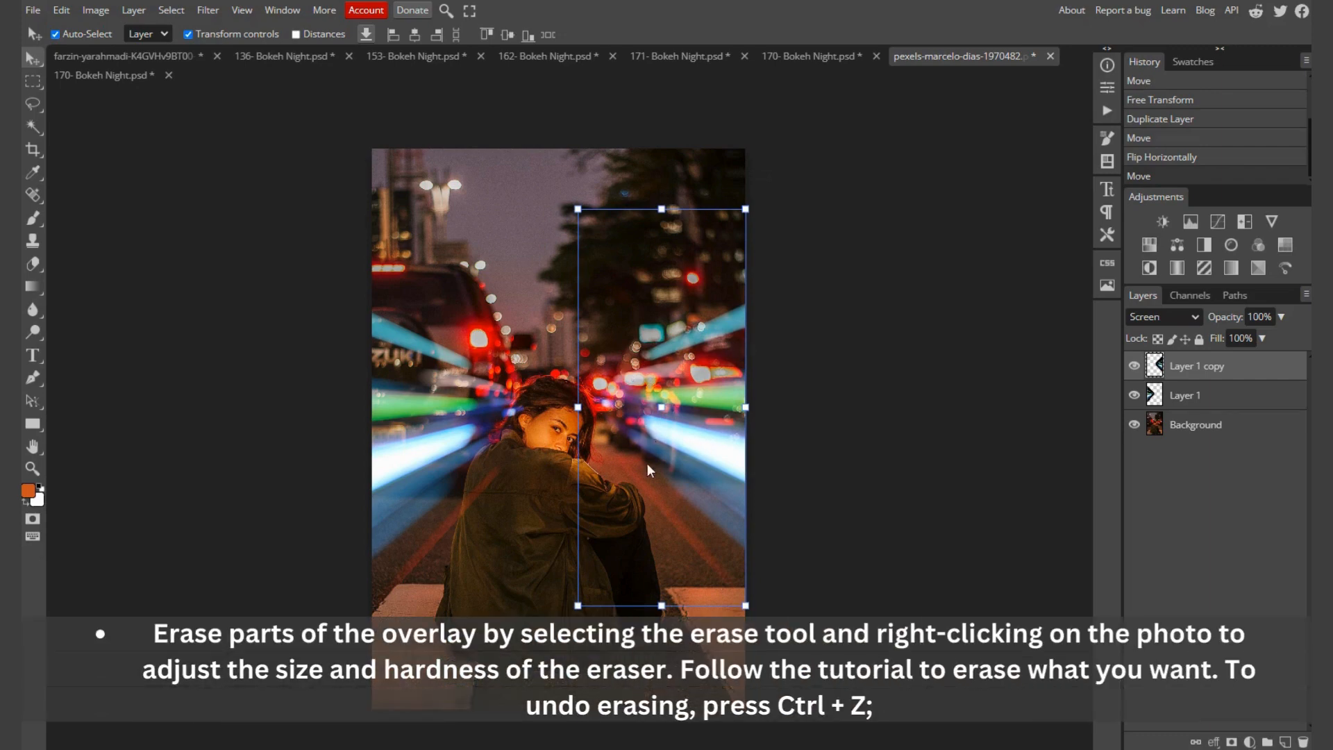
left_click(826, 506)
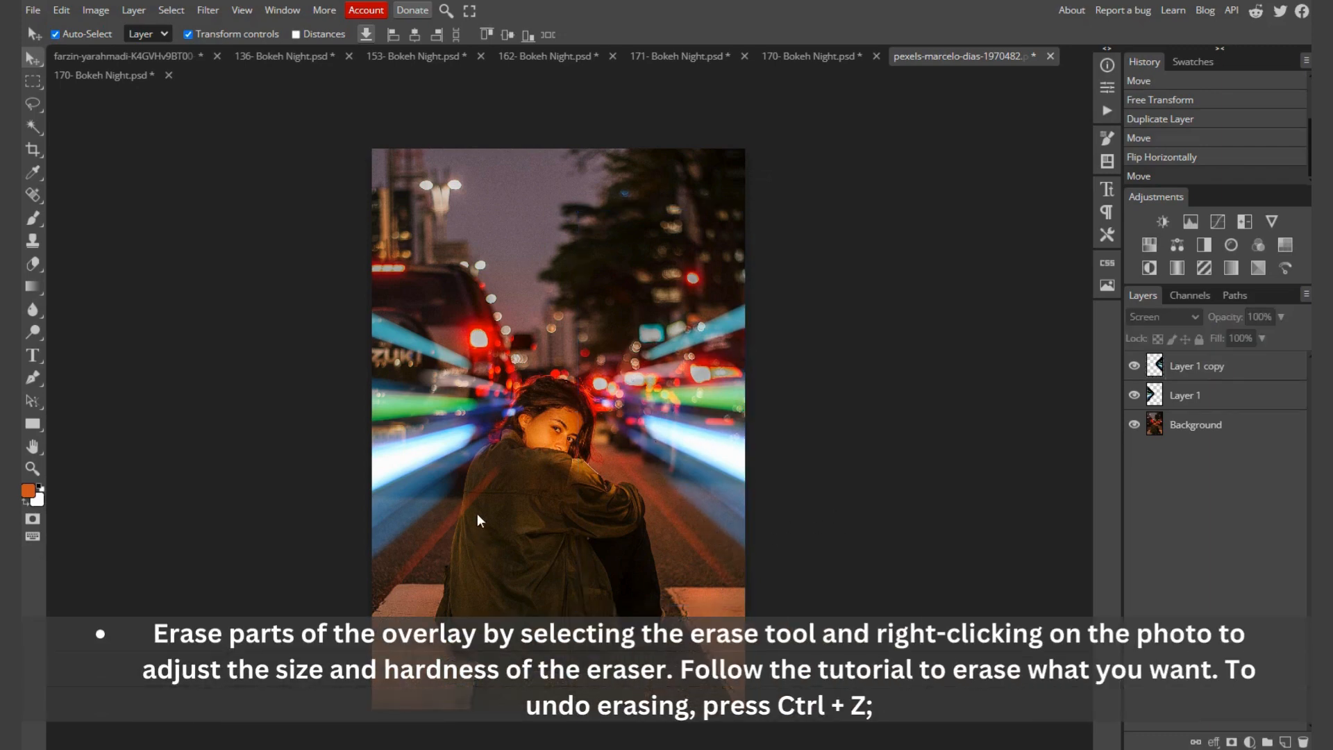
Step: Erase the unflipped light-streak layer where it covers the back of the woman's jacket
left_click(423, 472)
scroll(460, 534, "up", 5)
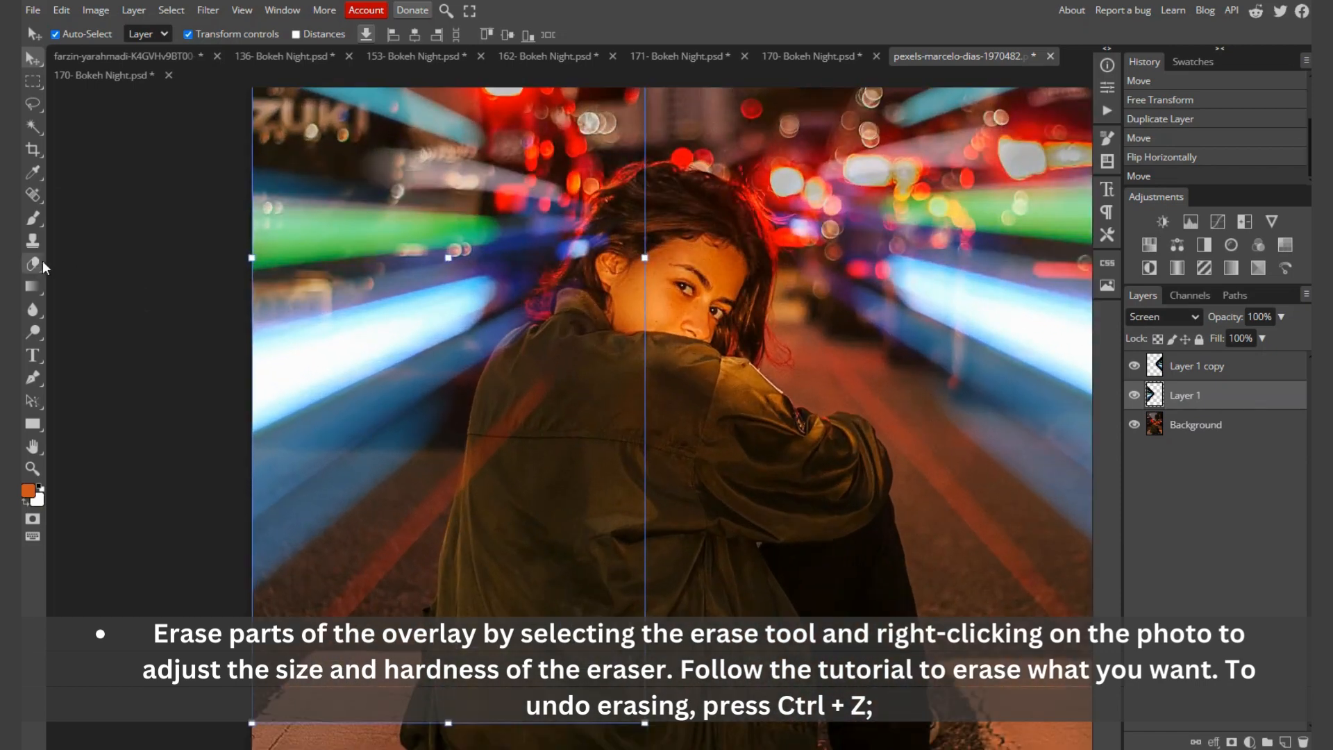
left_click(43, 264)
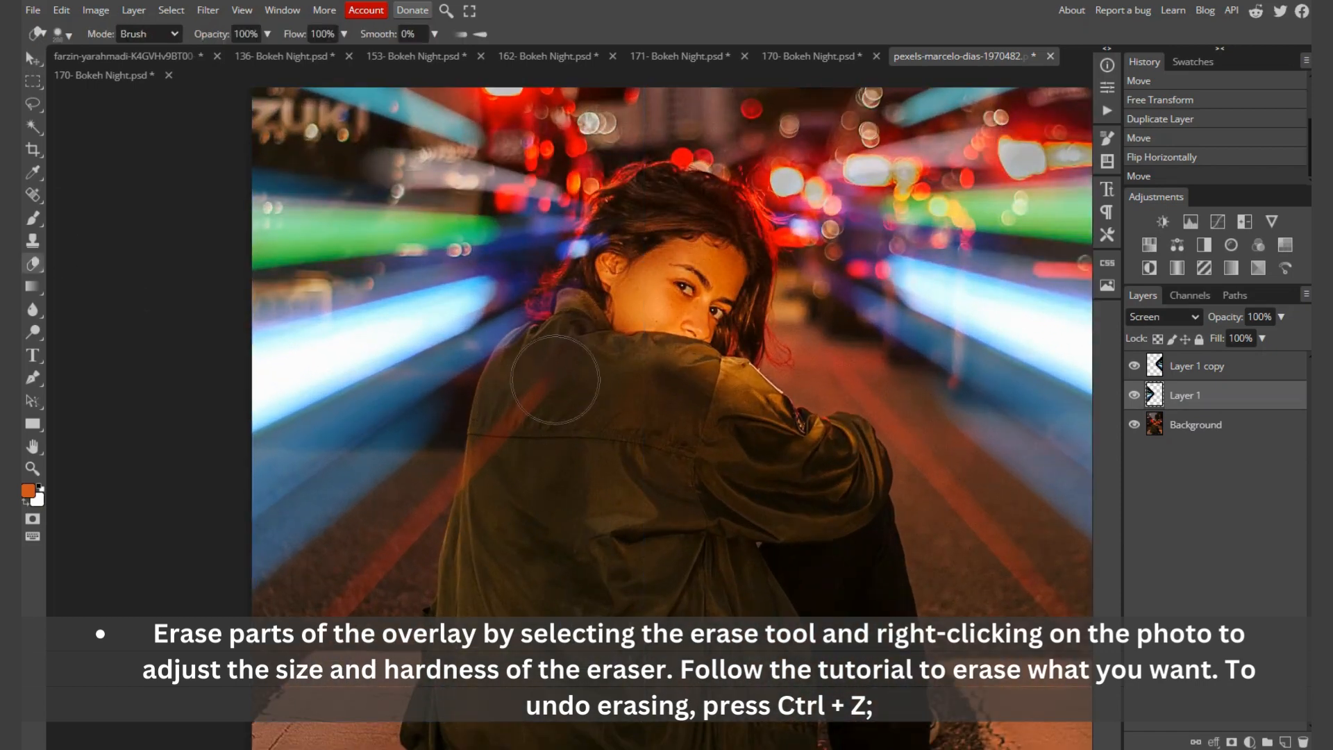
mouse_move(522, 445)
left_mouse_down()
mouse_move(518, 481)
mouse_move(555, 427)
mouse_move(566, 332)
mouse_move(640, 222)
mouse_move(598, 295)
mouse_move(566, 425)
left_mouse_up()
mouse_move(528, 370)
left_mouse_down()
mouse_move(529, 417)
mouse_move(569, 443)
mouse_move(565, 480)
left_mouse_up()
scroll(569, 442, "down", 1)
scroll(571, 444, "down", 7)
scroll(606, 458, "up", 1)
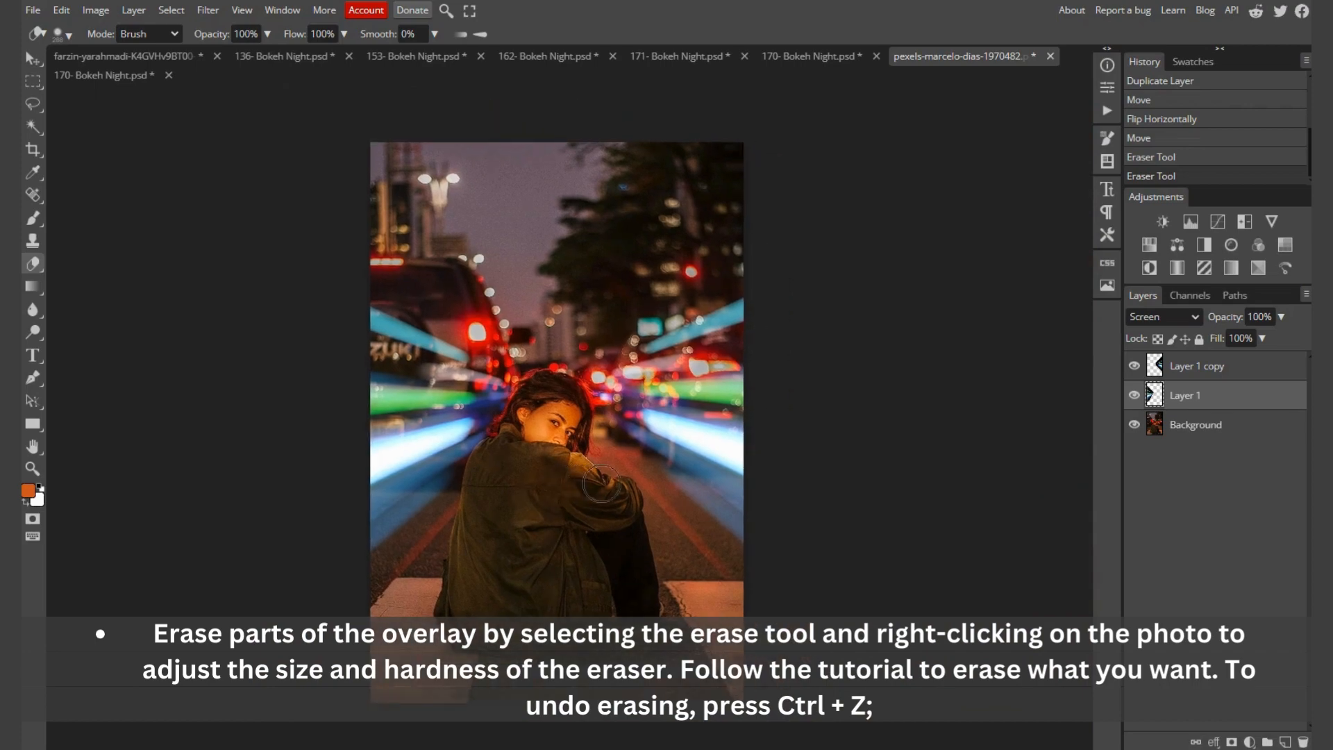
Step: Open the 20- Bokeh Night overlay from the 188 Bokeh Night Overlays folder as a separate document
key("v")
key("alt+Tab")
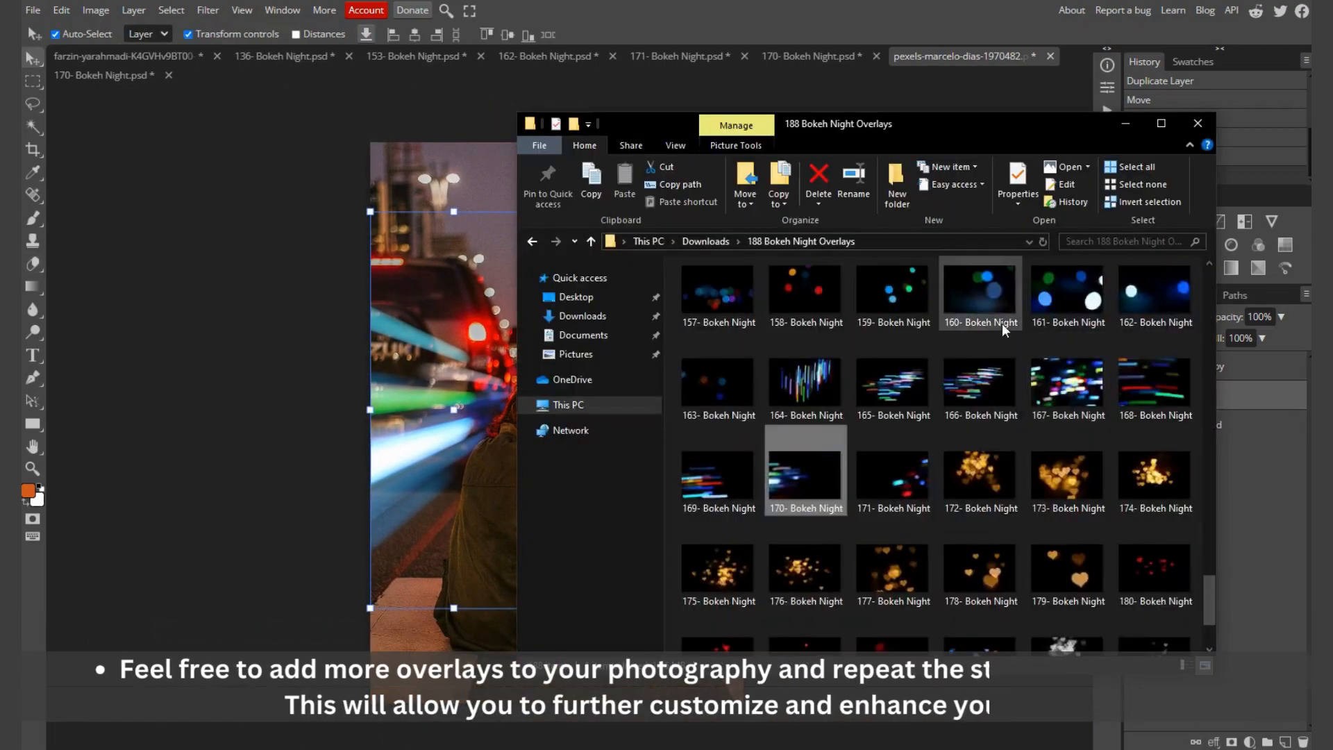
scroll(992, 427, "up", 12)
scroll(1069, 455, "up", 5)
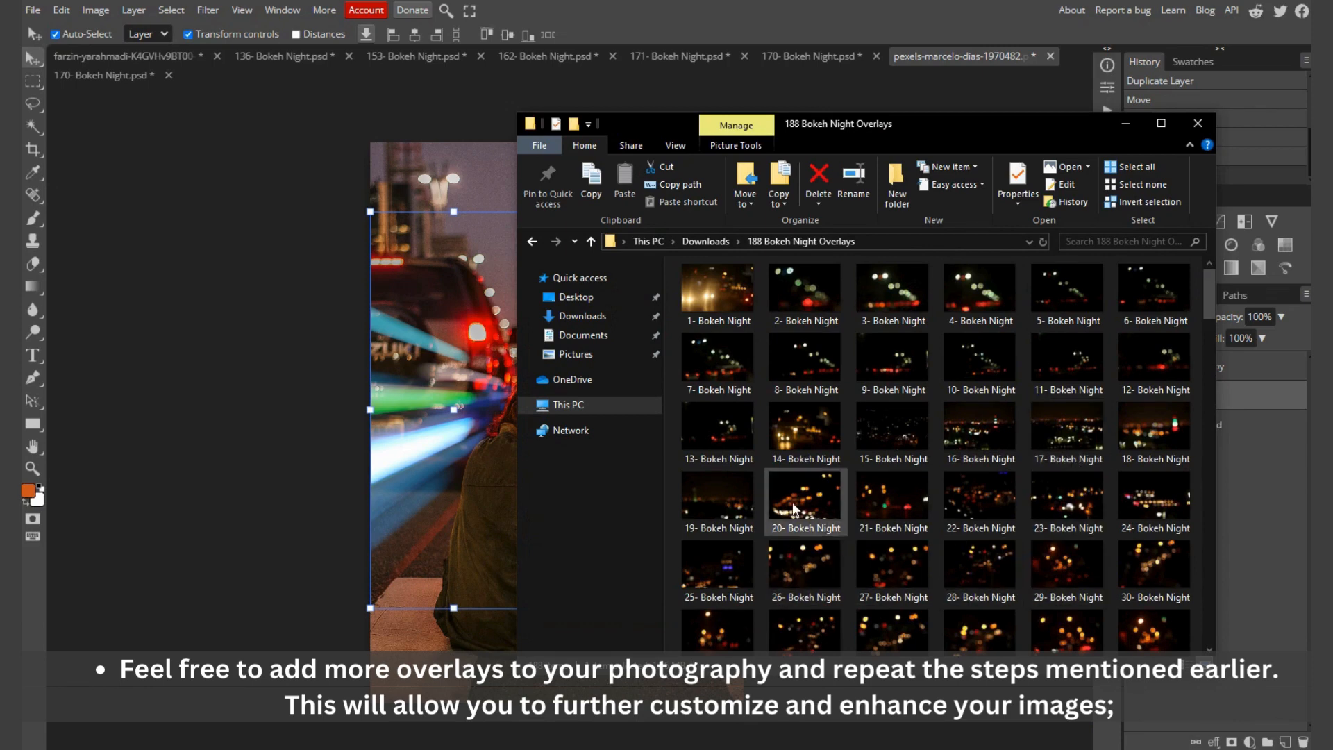
left_click_drag(791, 507, 743, 82)
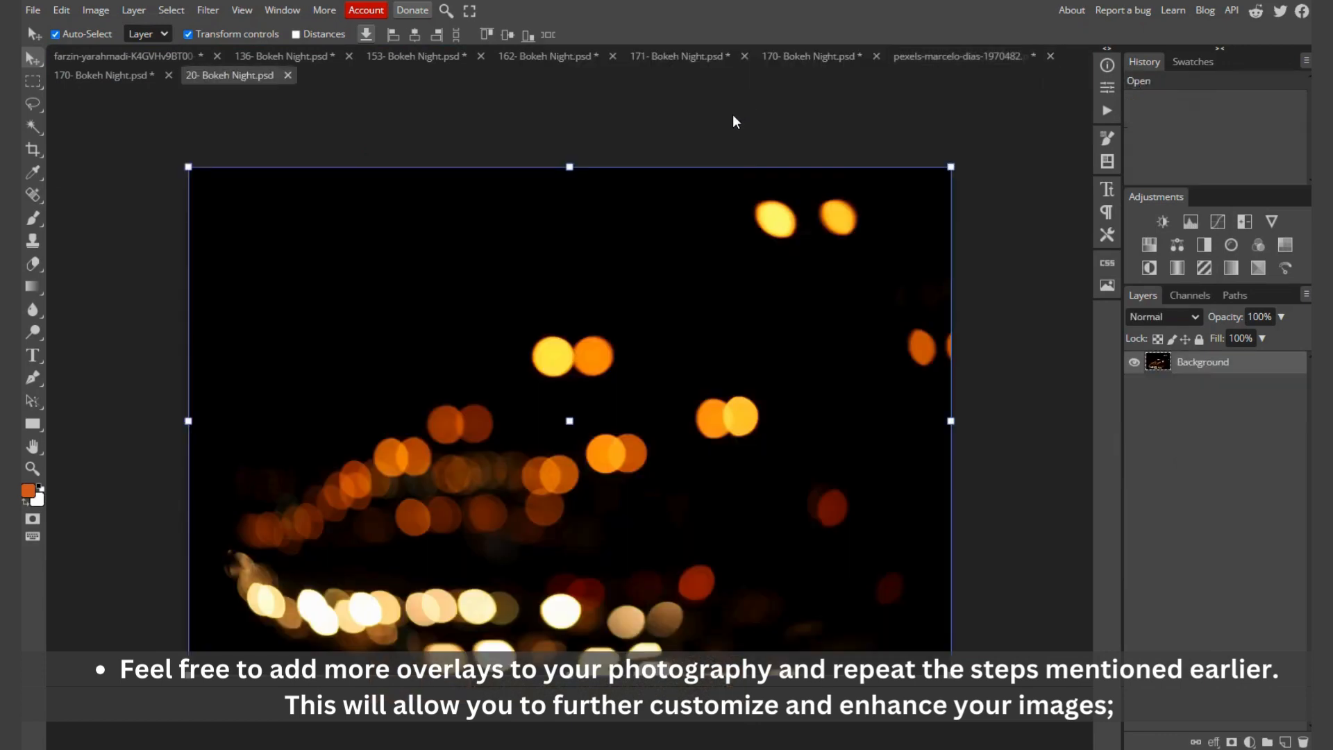
Step: Copy the entire 20- Bokeh Night image into the woman's street portrait and set its blend mode to Screen
key("ctrl+a")
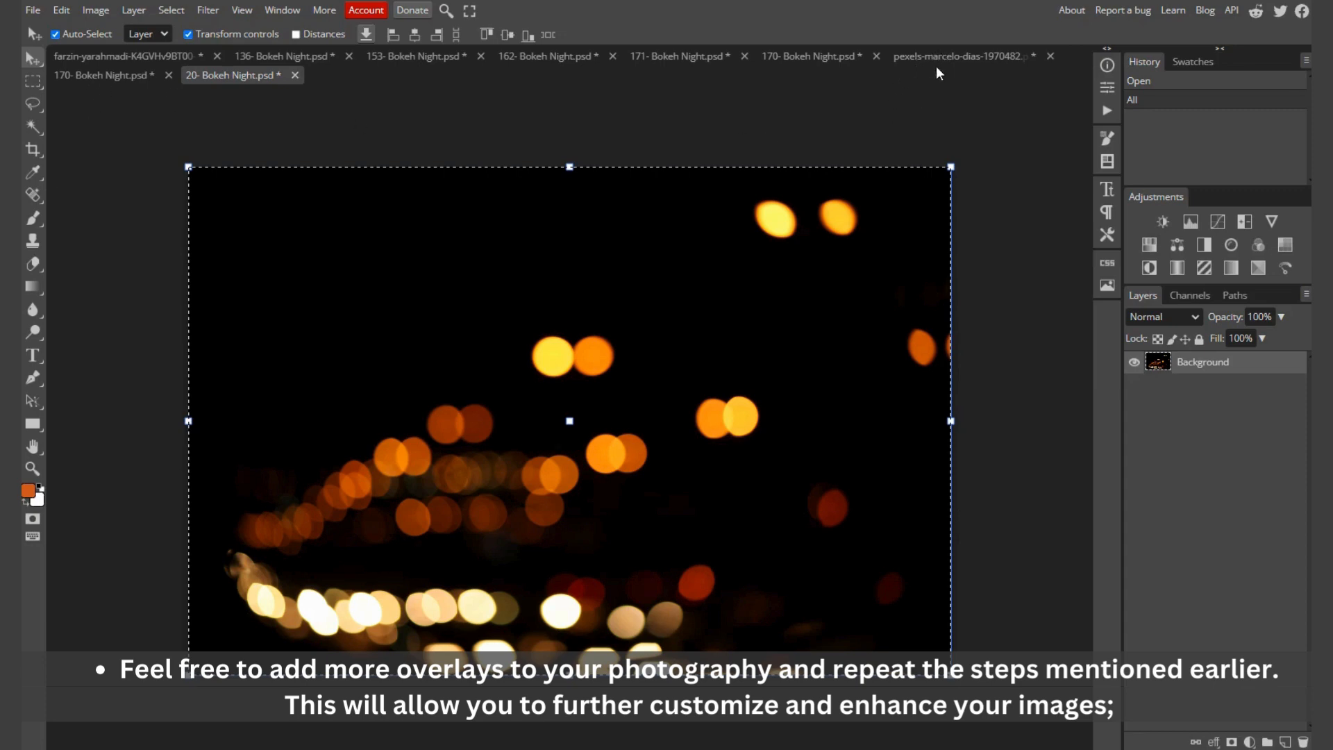
double_click(951, 57)
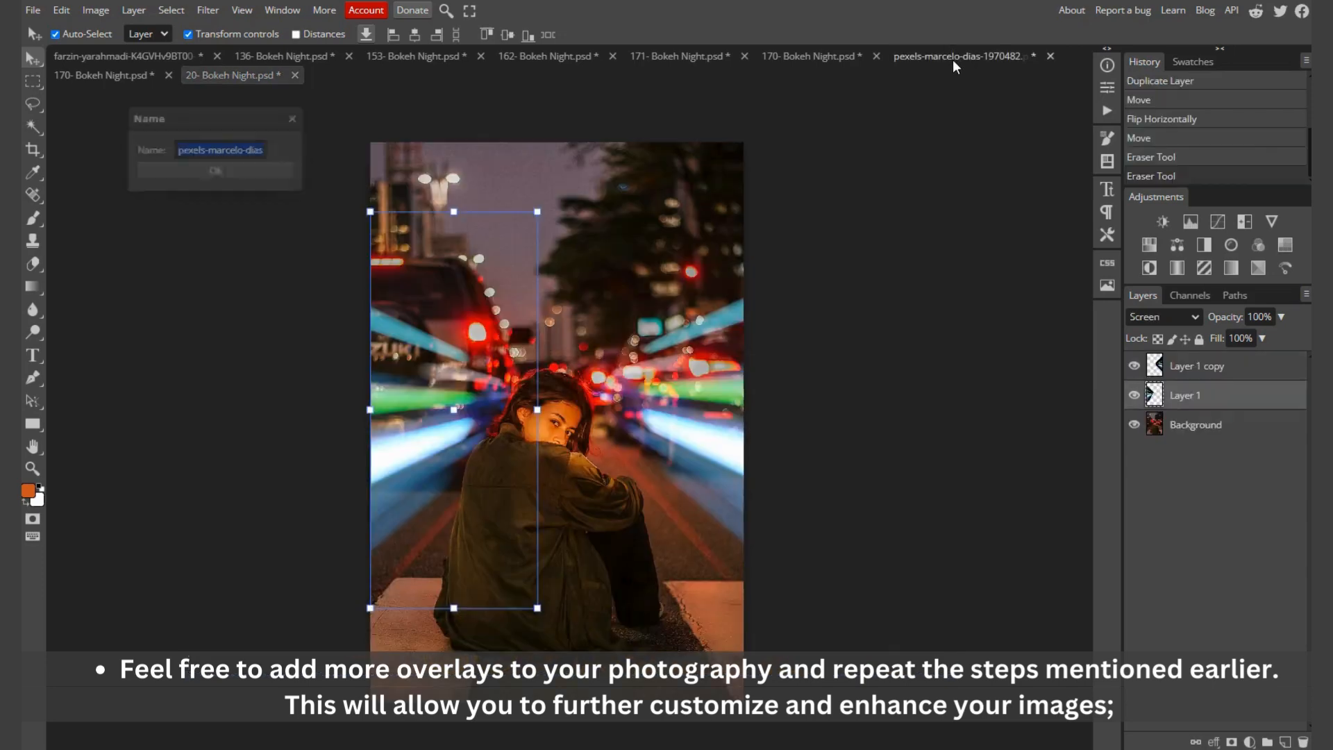
left_click(295, 118)
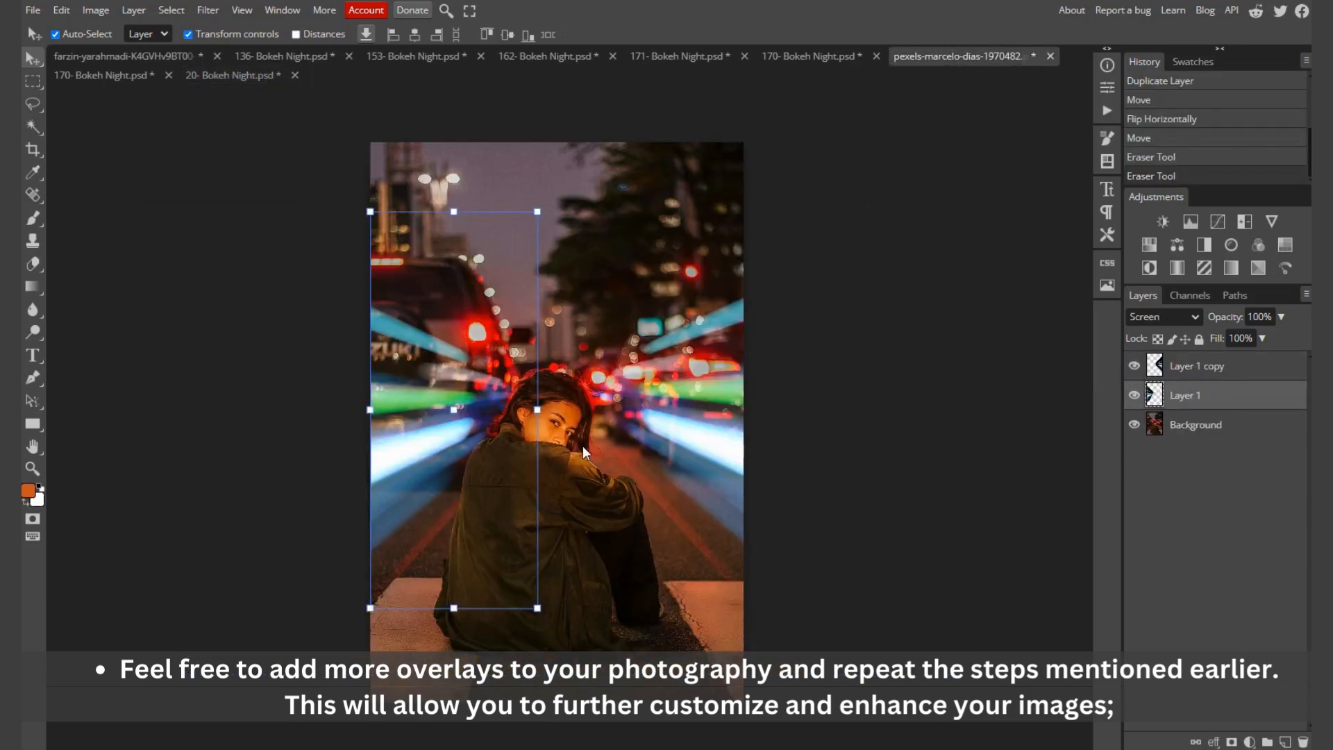
key("ctrl+v")
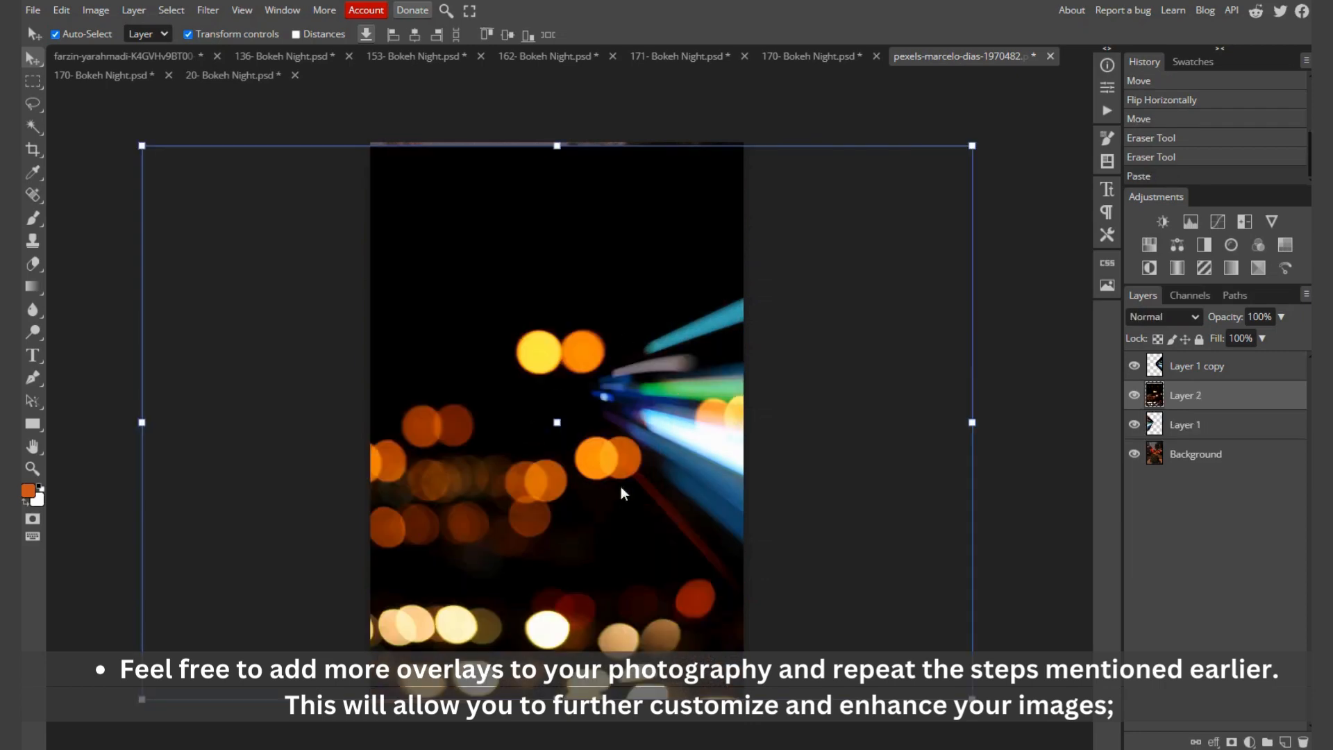
left_click(1176, 315)
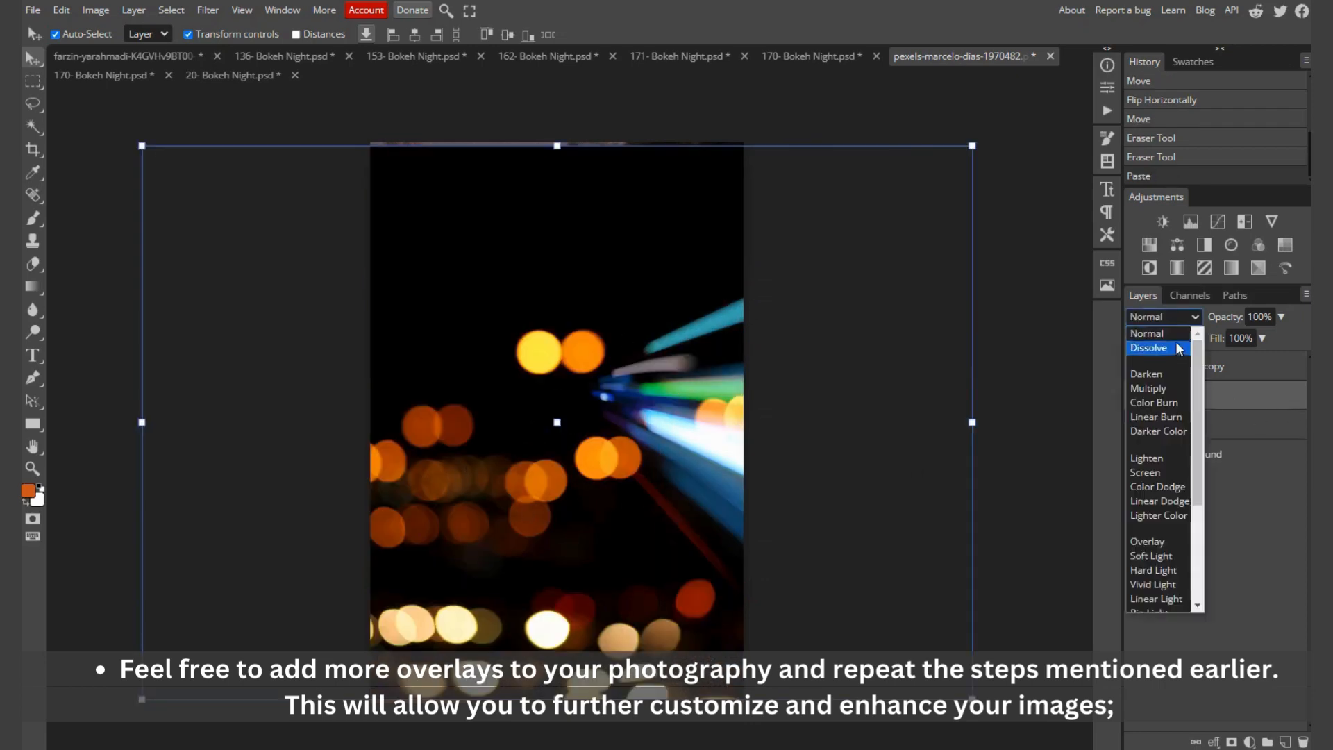
left_click(1156, 476)
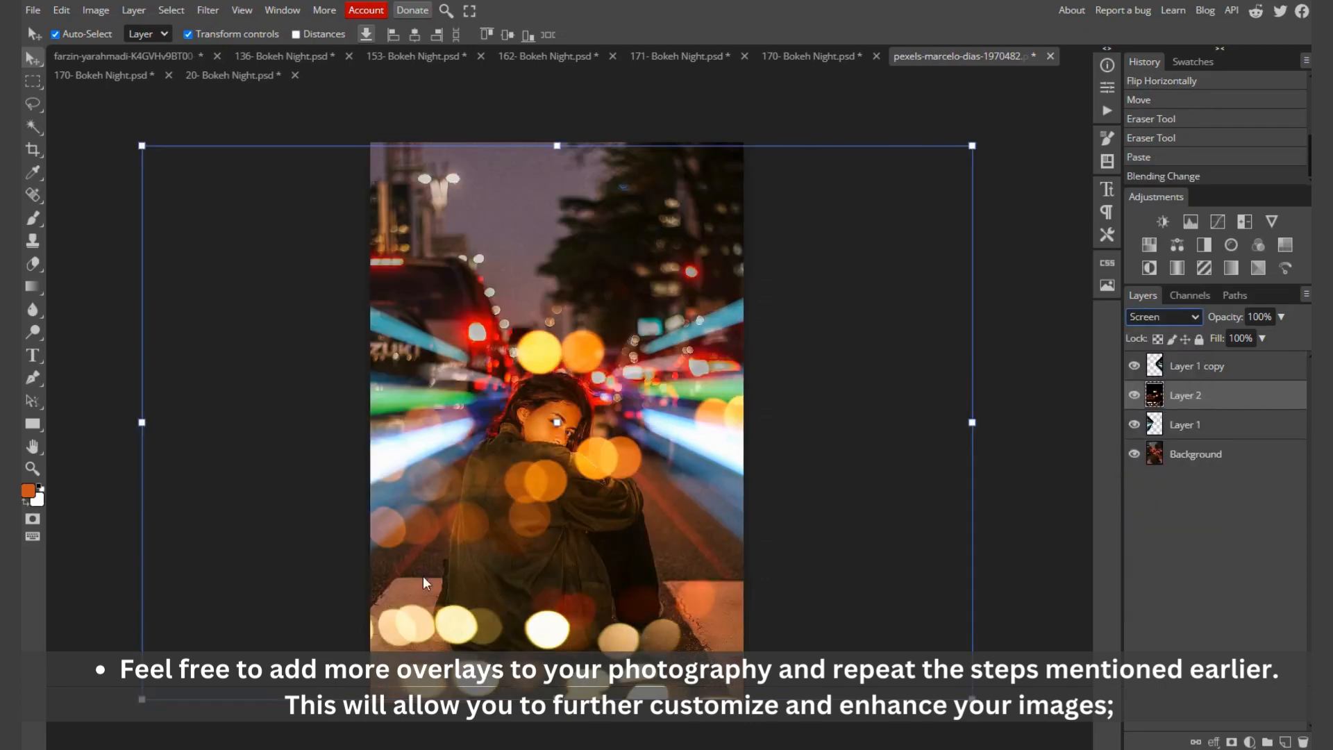
left_click_drag(556, 698, 694, 378)
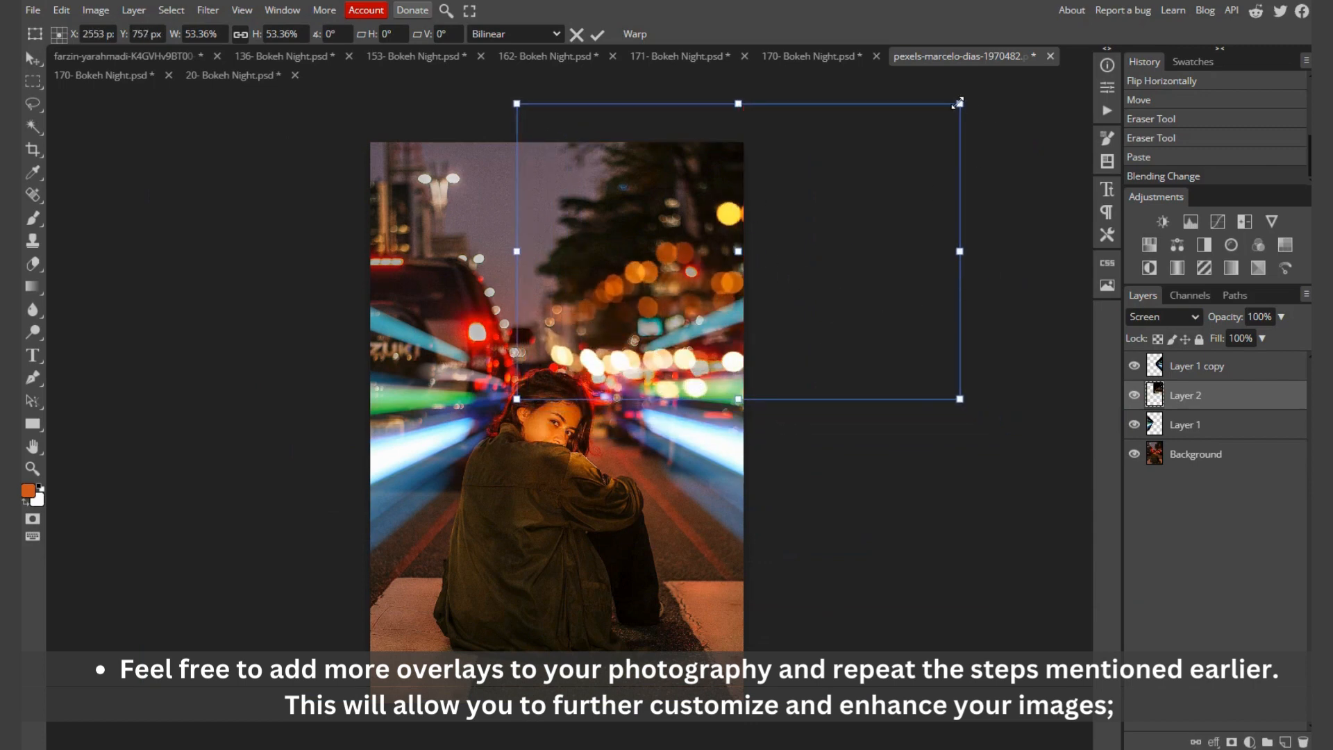
left_click_drag(964, 103, 948, 105)
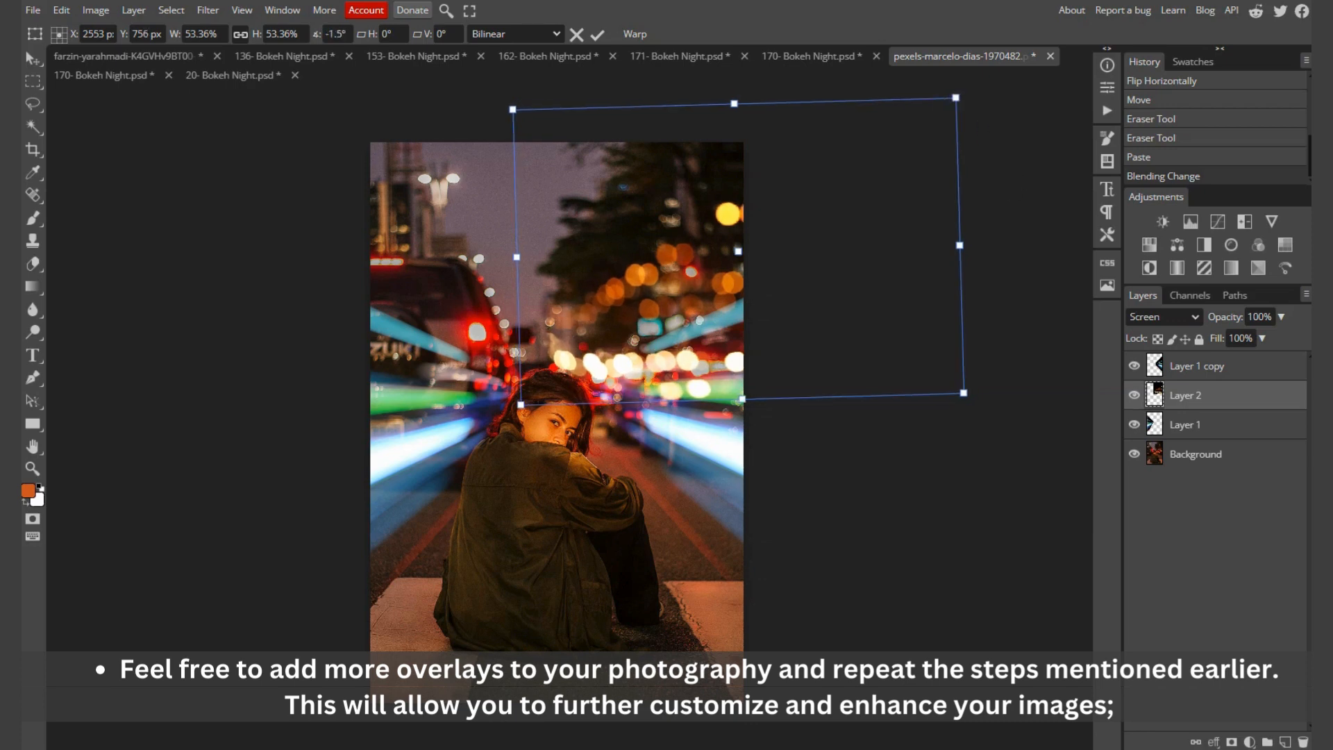
key("Return")
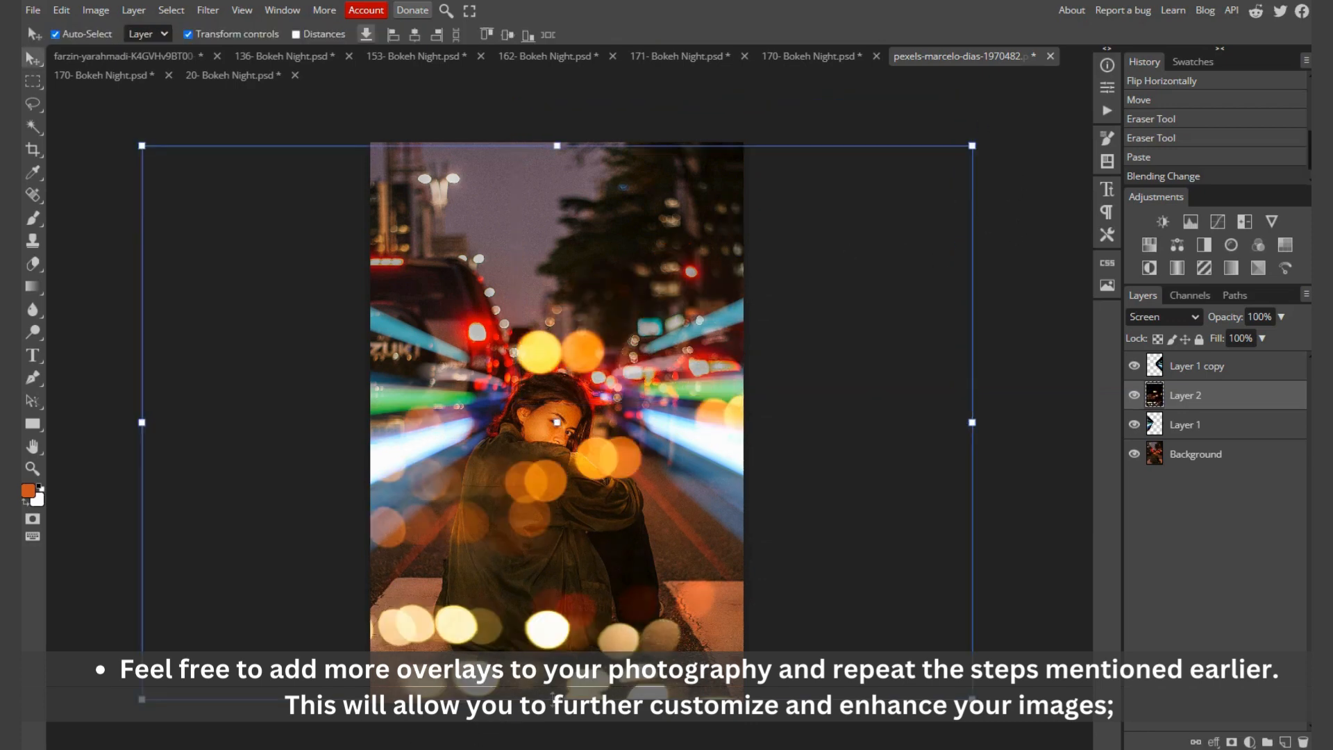
left_click_drag(607, 475, 611, 412)
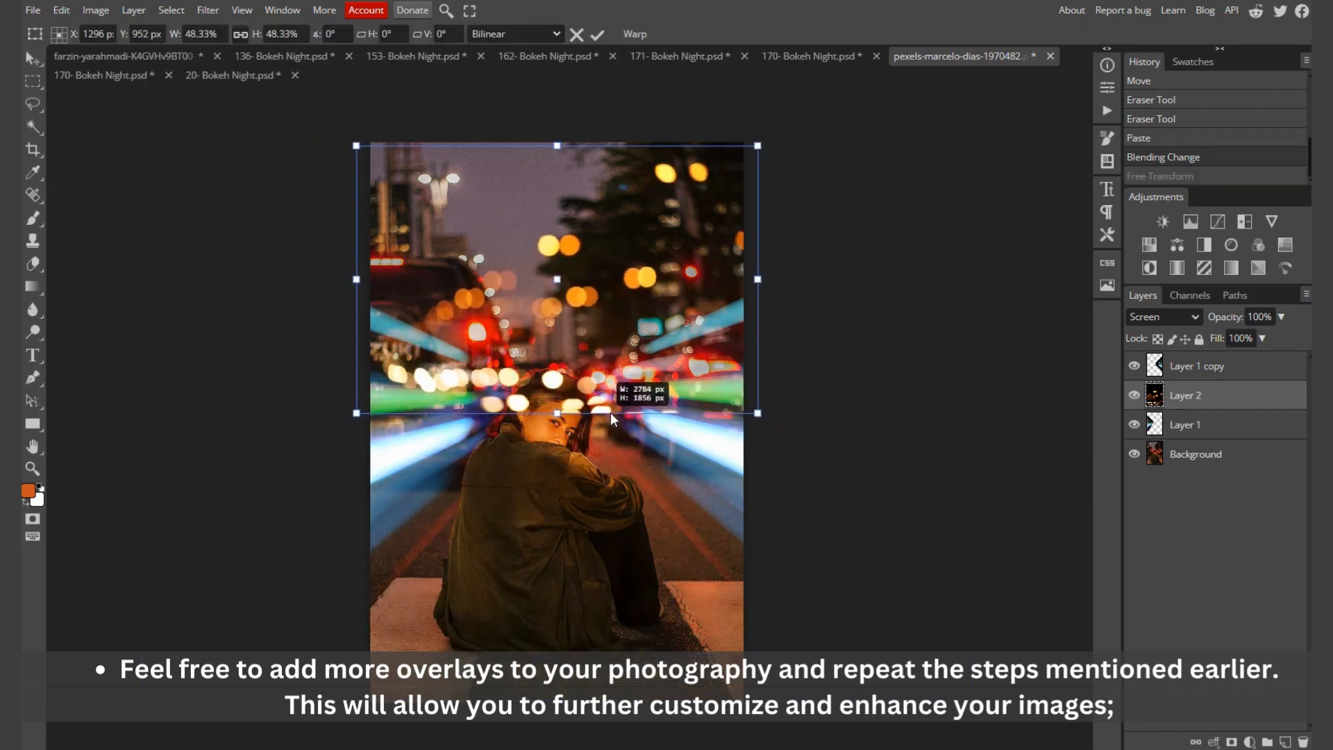
left_click_drag(565, 247, 713, 227)
left_click_drag(907, 125, 772, 143)
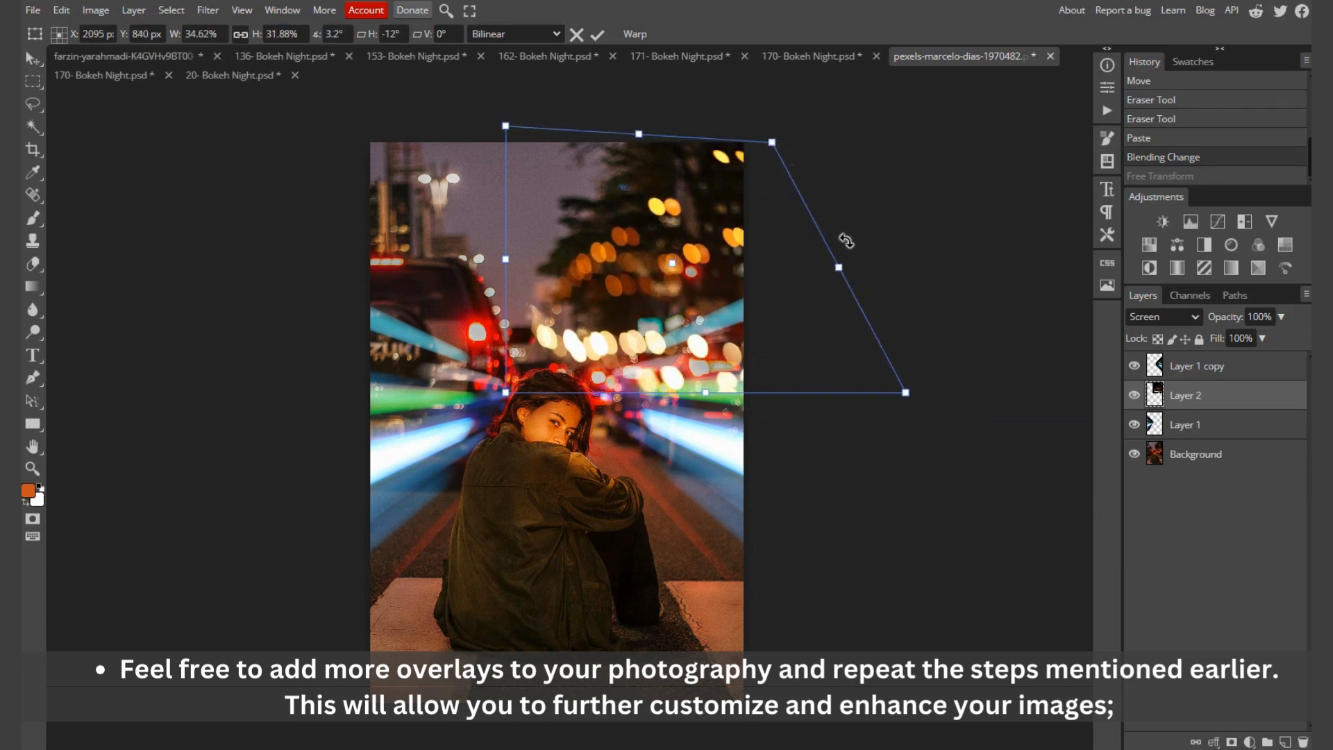
key("Escape")
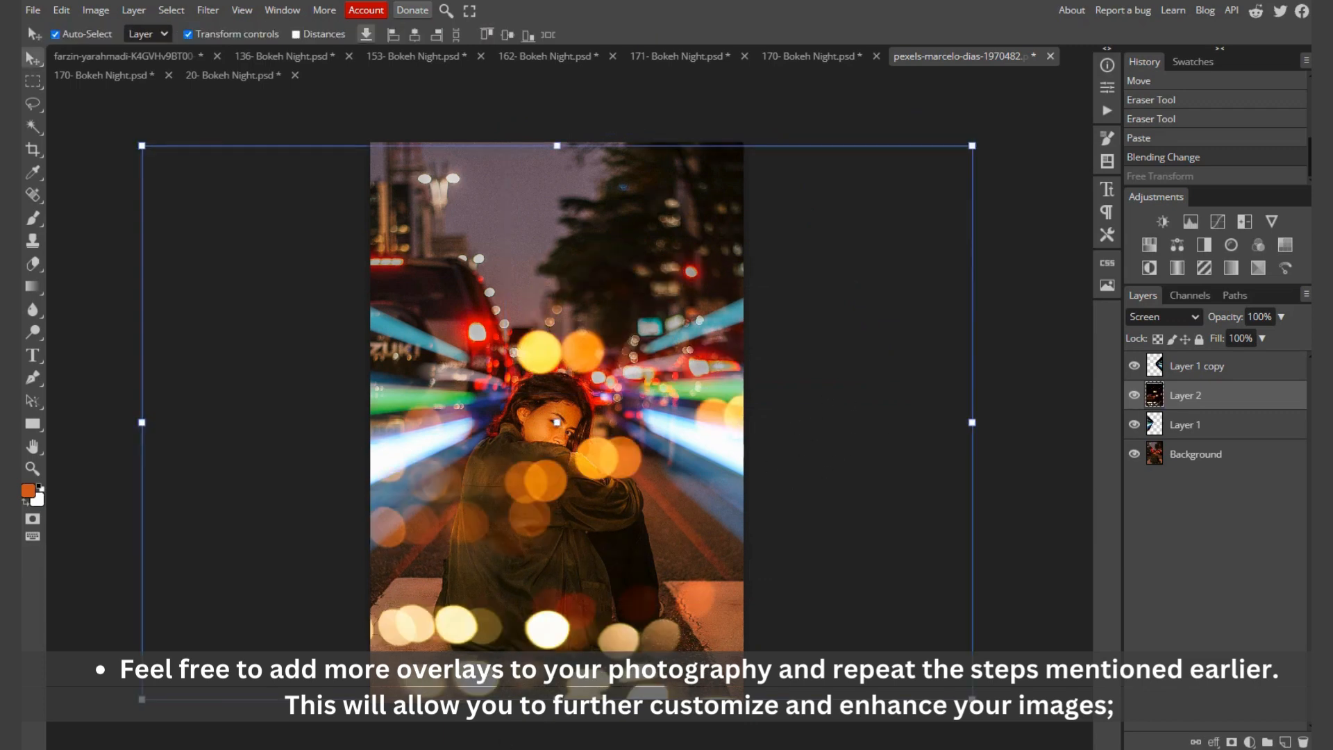
Step: Scale the bokeh overlay to about 45% over the trees above the woman's head and slant its right side upward
left_click_drag(557, 697, 555, 401)
left_click_drag(469, 288, 631, 273)
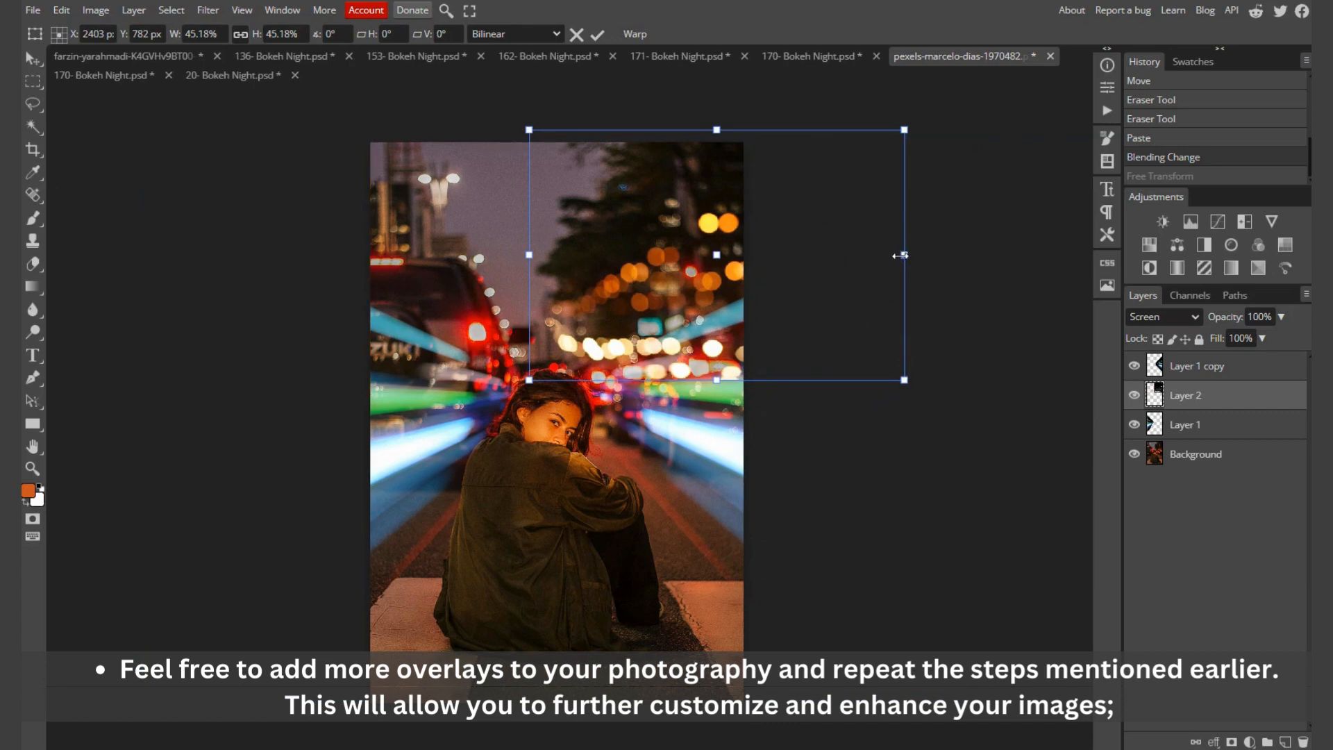
left_click_drag(900, 255, 848, 195)
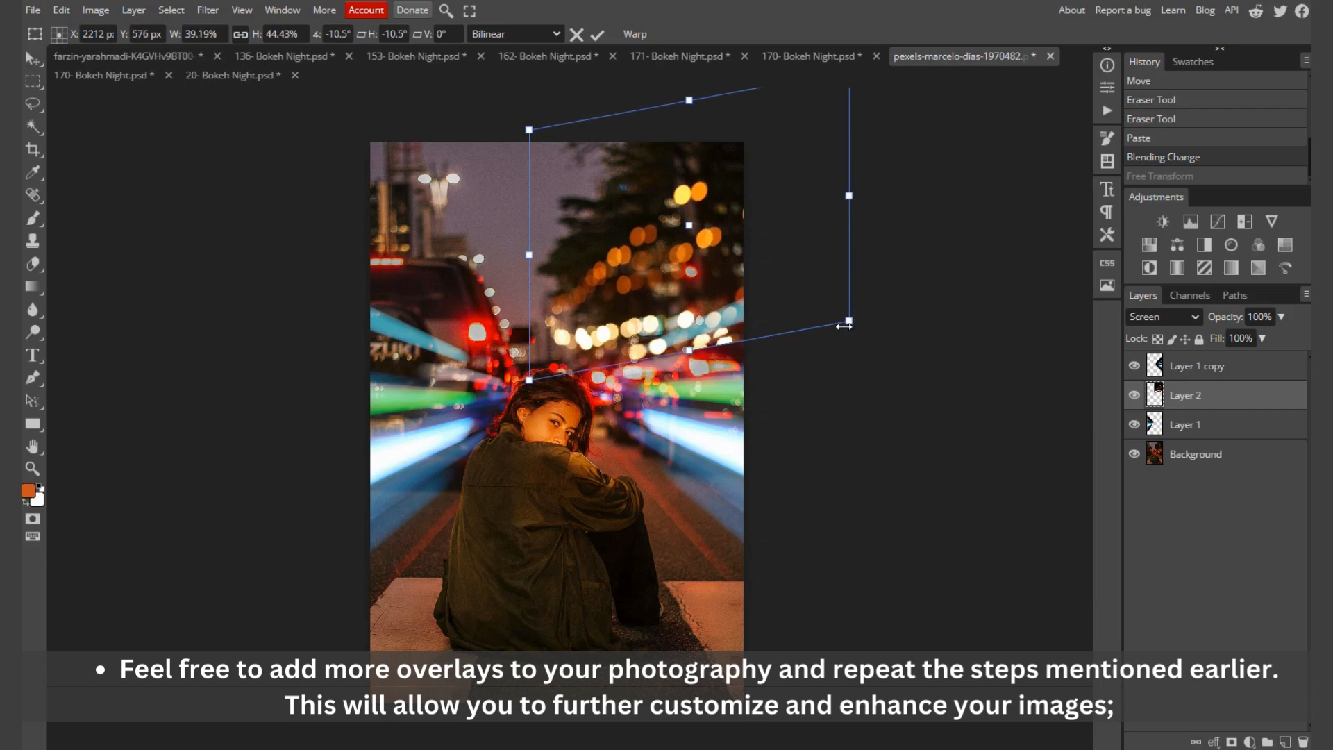
left_click_drag(843, 324, 874, 200)
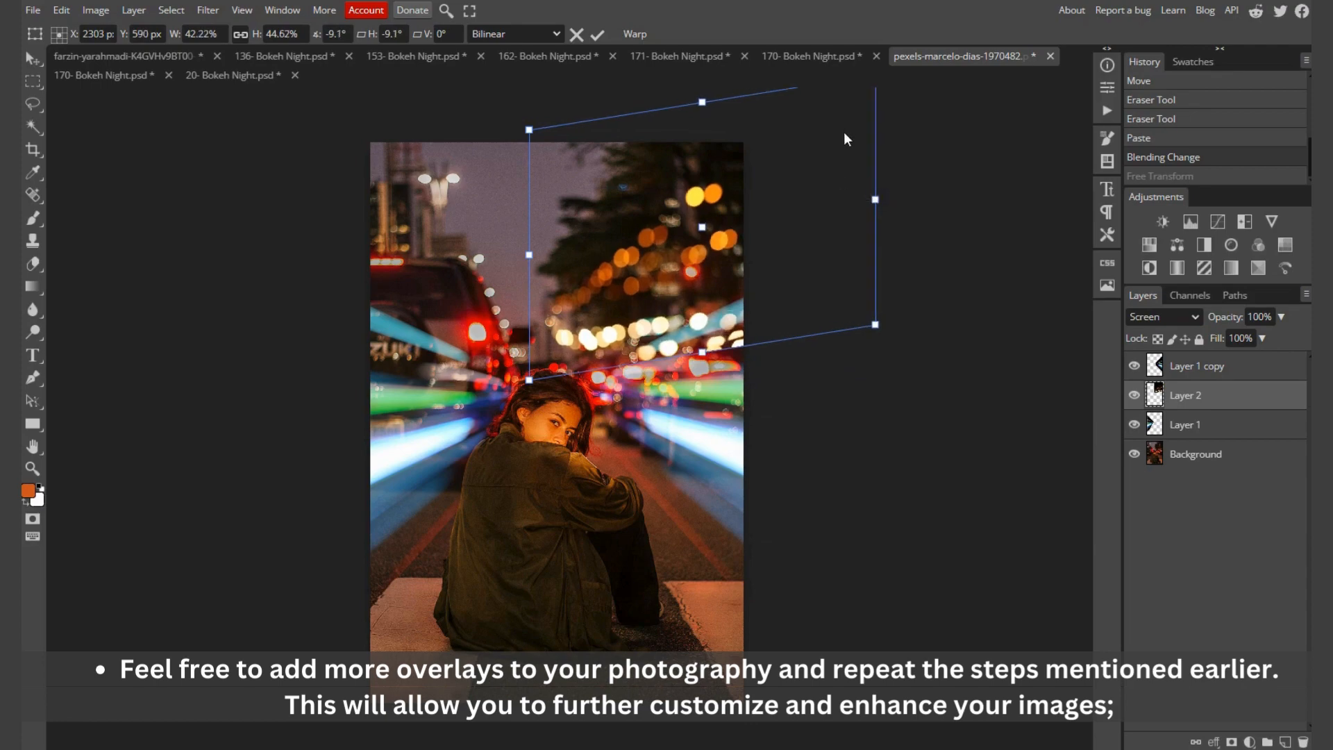
scroll(835, 247, "up", 6)
scroll(837, 271, "down", 5)
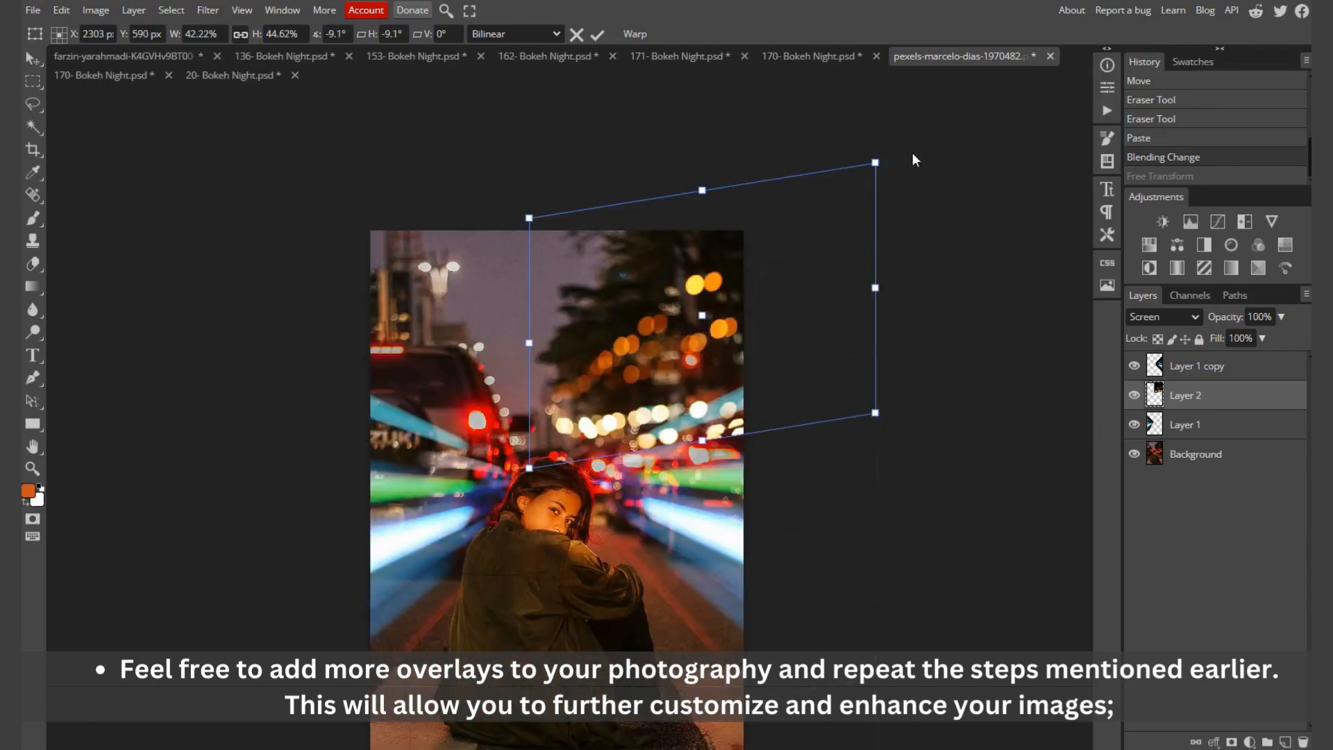
left_click_drag(880, 159, 862, 109)
left_click_drag(874, 413, 890, 363)
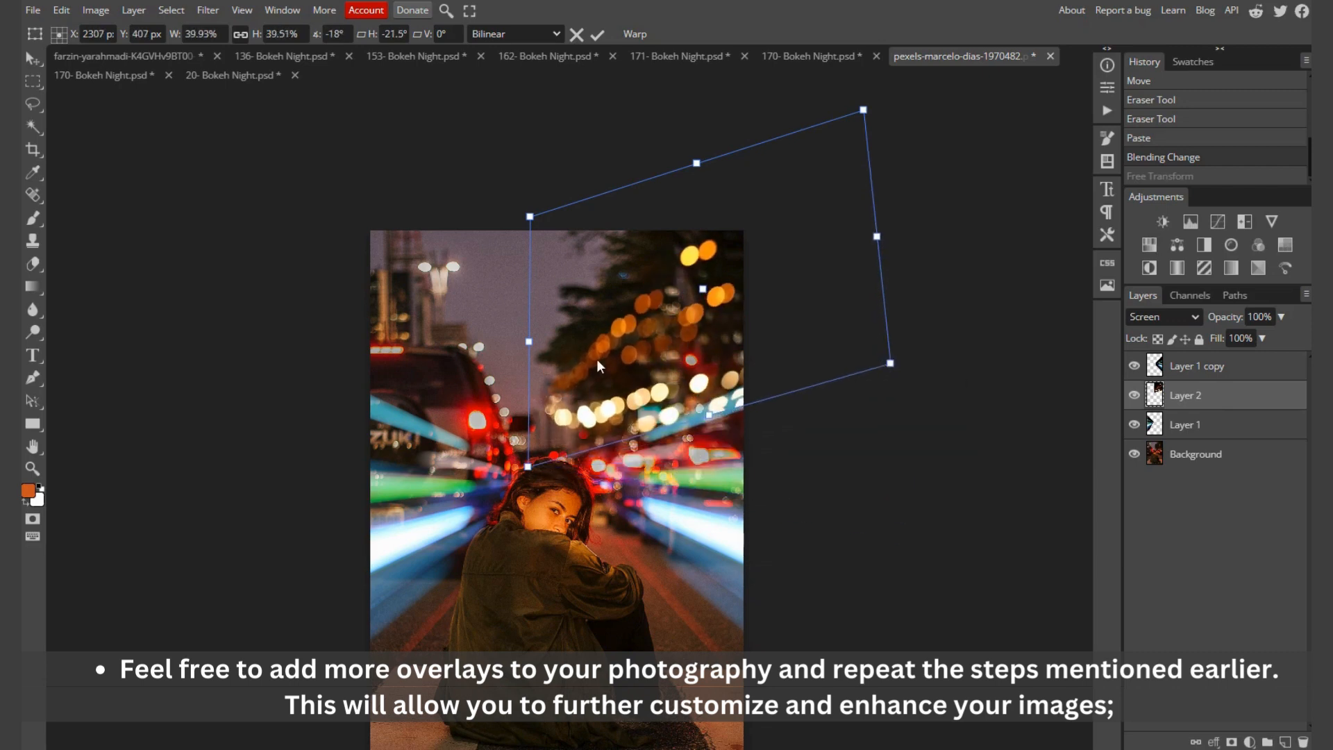
Step: Adjust the overlay's left side and raise its lower-right corner so the lights rise more steeply along the trees
left_click_drag(527, 464, 691, 446)
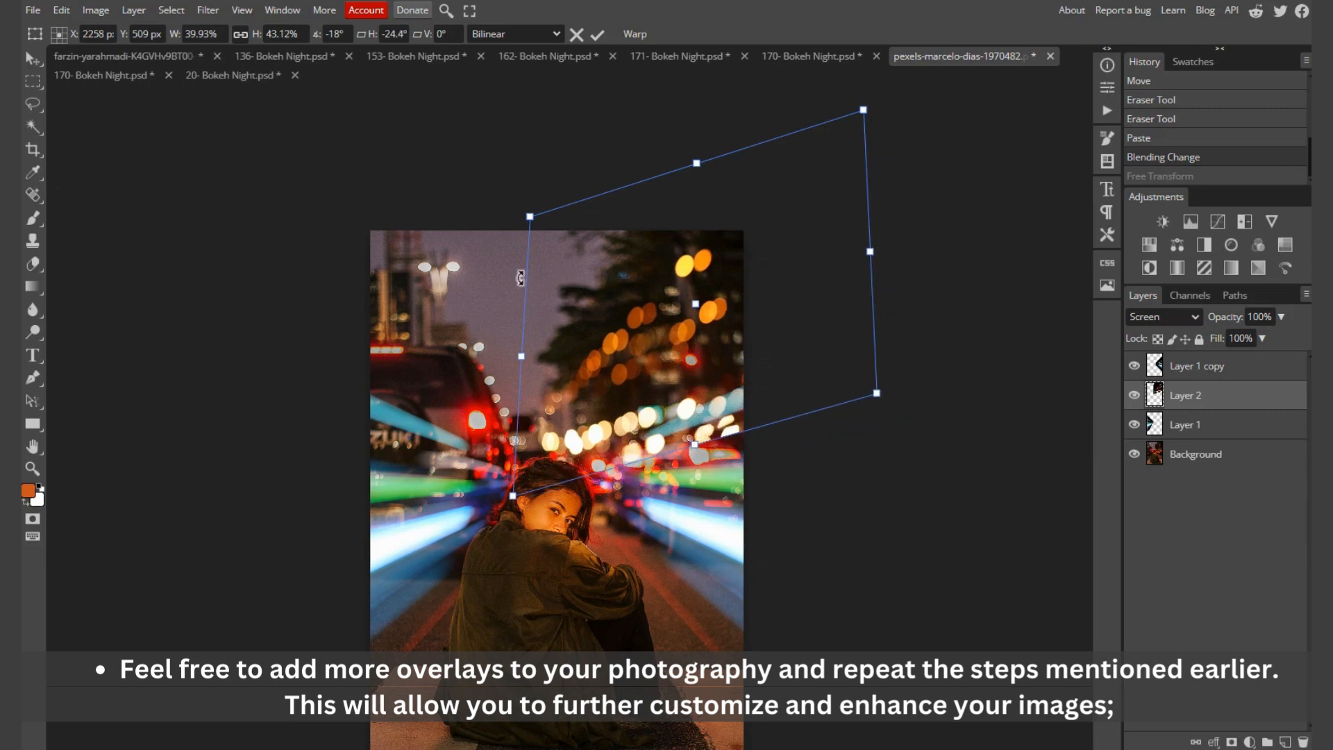
left_click_drag(519, 353, 525, 352)
left_click_drag(533, 224, 536, 219)
left_click_drag(534, 292, 510, 244)
mouse_move(627, 355)
left_mouse_down()
mouse_move(633, 325)
mouse_move(646, 338)
left_mouse_up()
left_click_drag(895, 377, 855, 333)
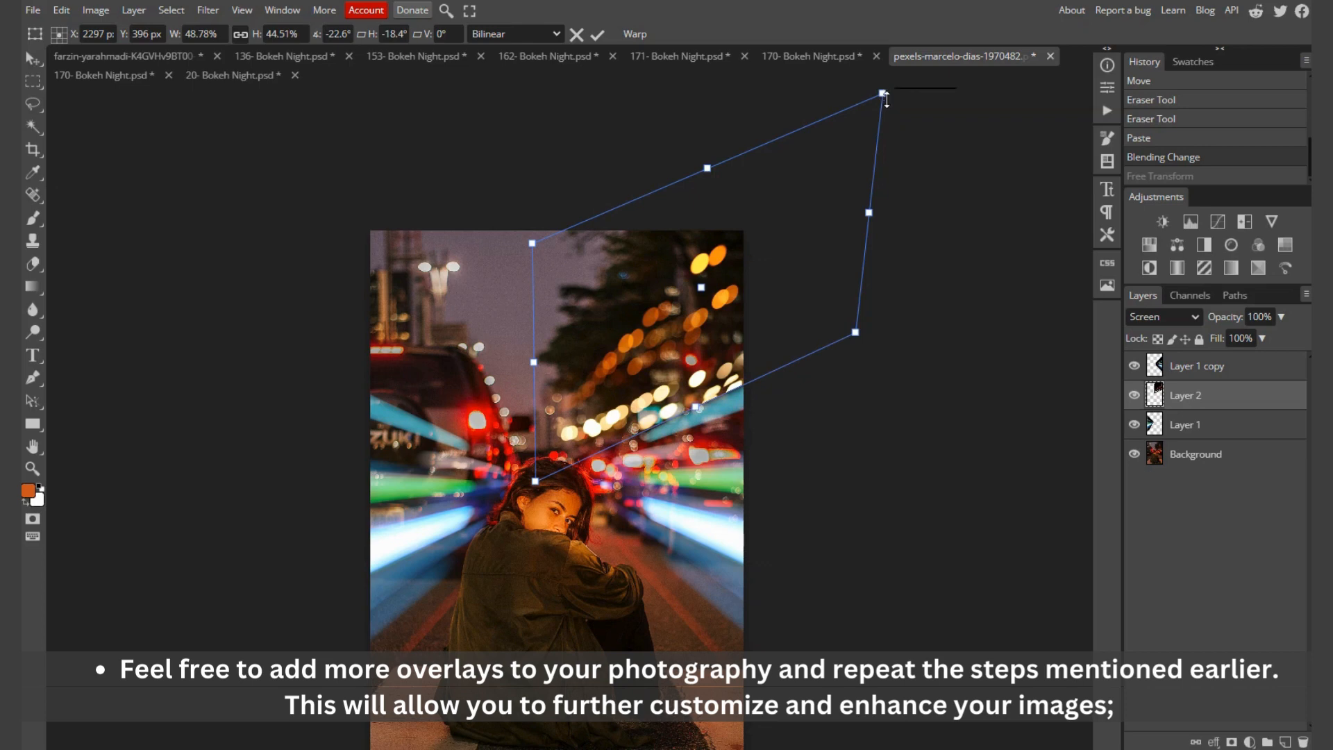
Step: Pull the overlay's right corners and top-left corner inward, nudge it right and down, and apply the distortion
left_click_drag(854, 136, 798, 183)
left_click_drag(855, 331, 808, 359)
left_click_drag(527, 248, 547, 294)
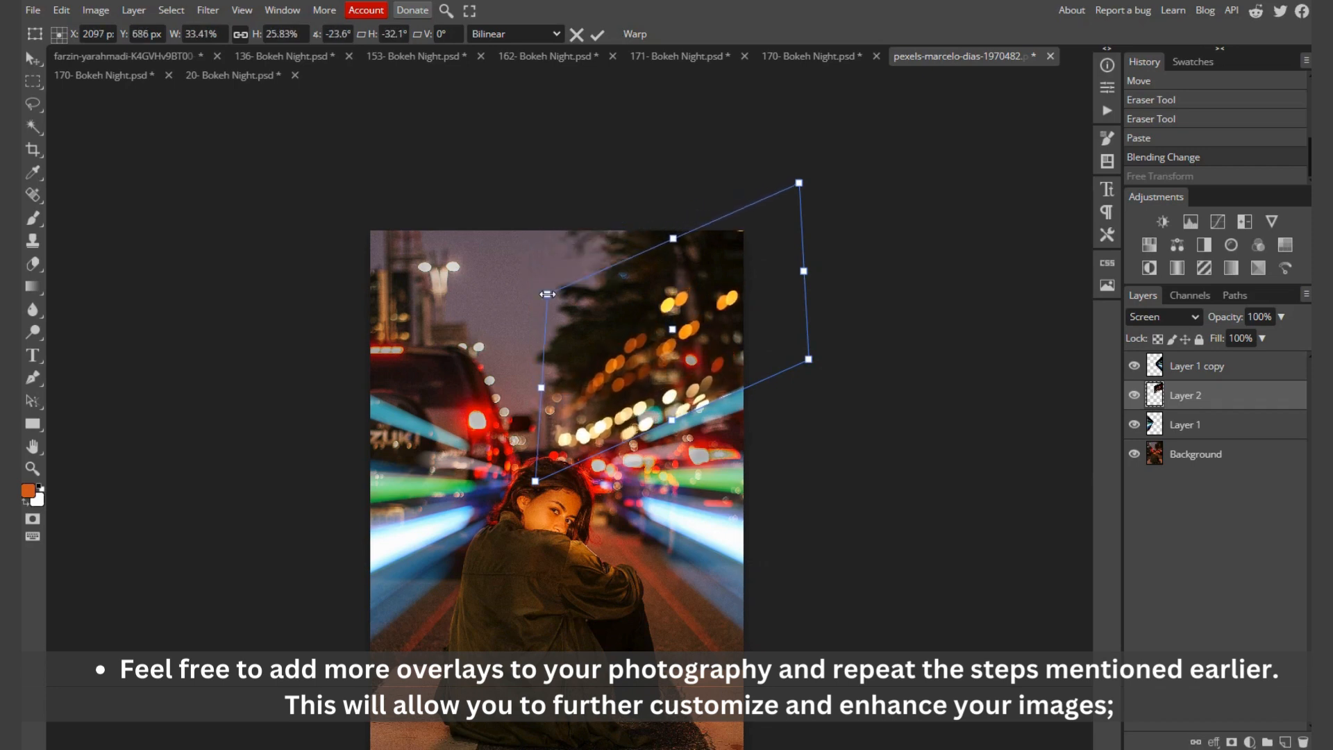
key("Right")
key("Down")
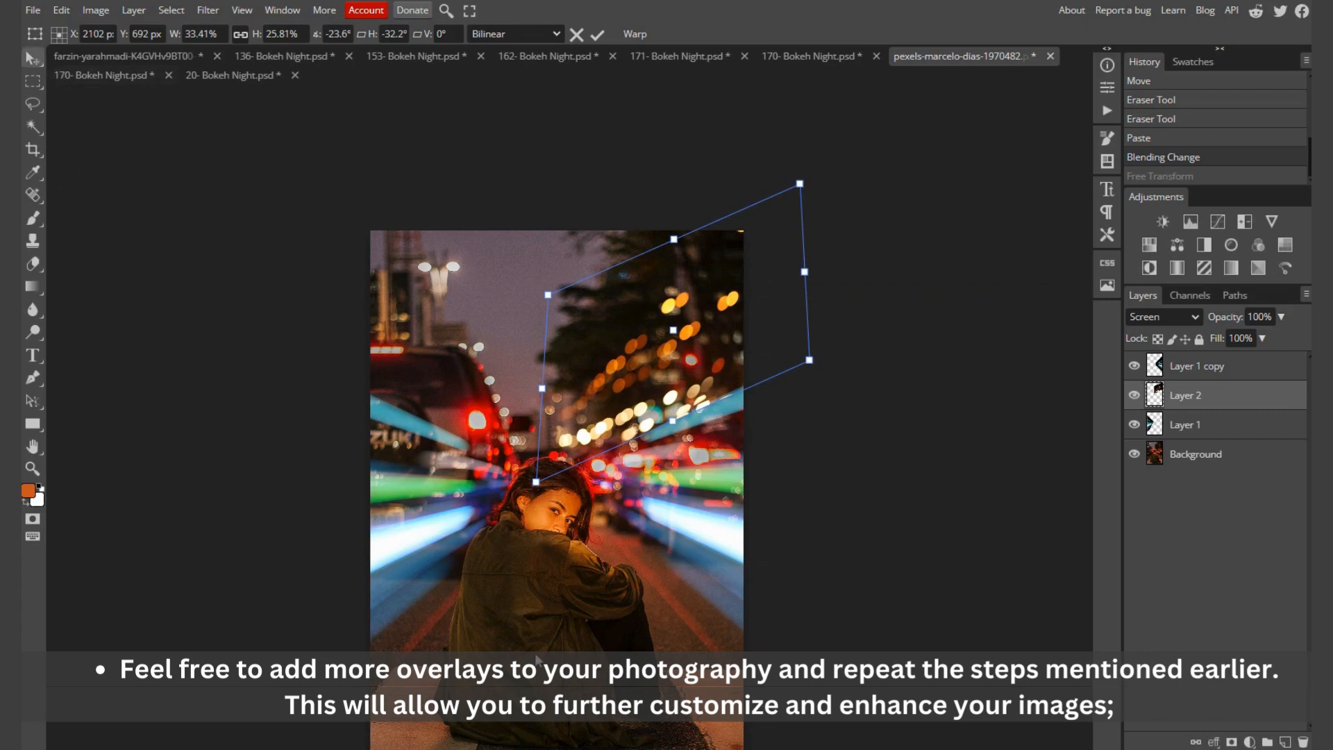
left_click(421, 597)
left_click(418, 586)
left_click(774, 609)
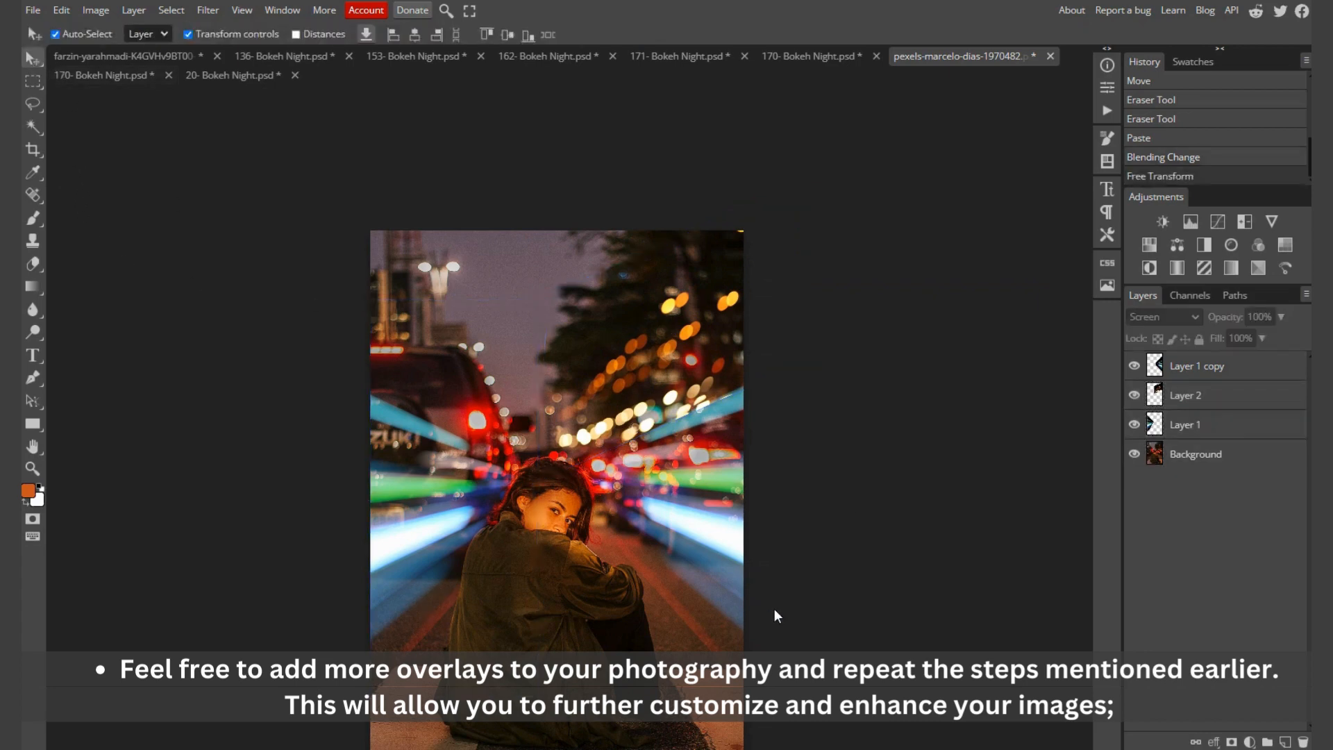
Step: Nudge the distorted bokeh layer slightly right and up over the trees and deselect it
scroll(762, 493, "down", 4)
scroll(761, 494, "up", 2)
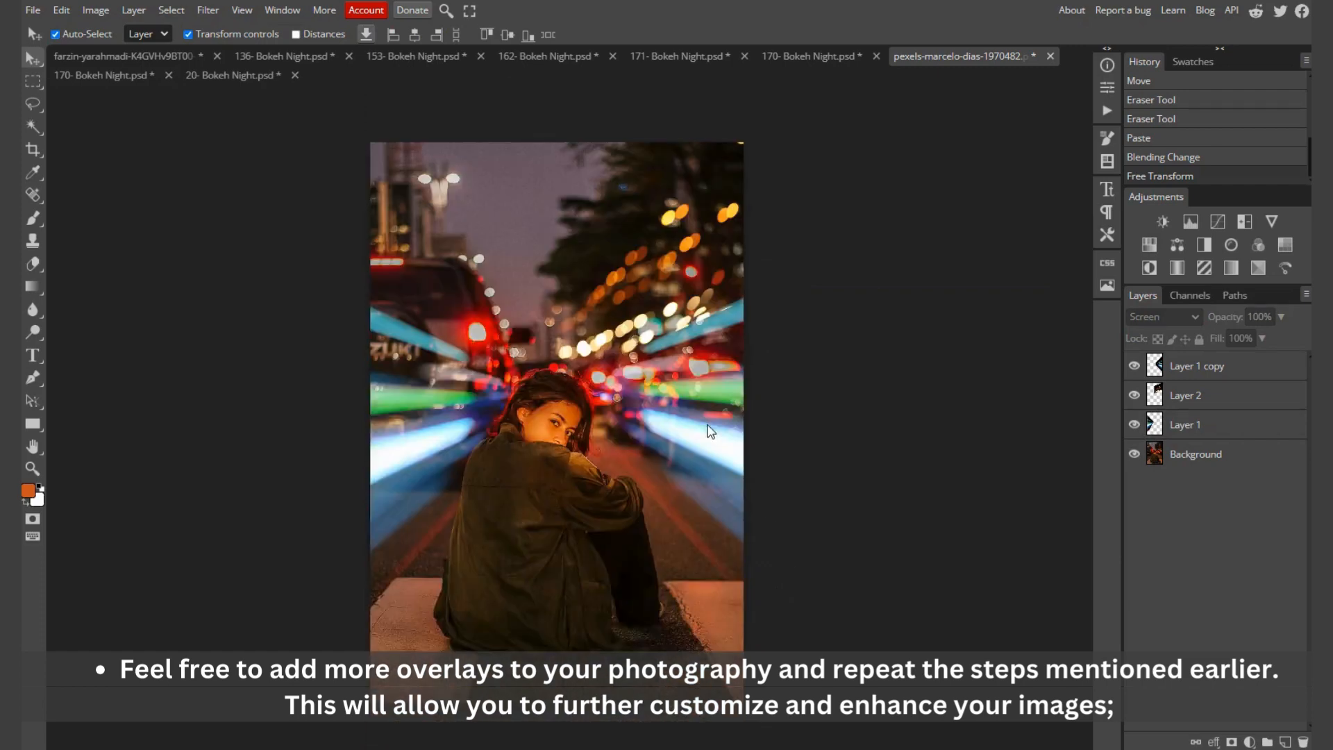
left_click(700, 227)
key("Right")
key("Right")
key("Right")
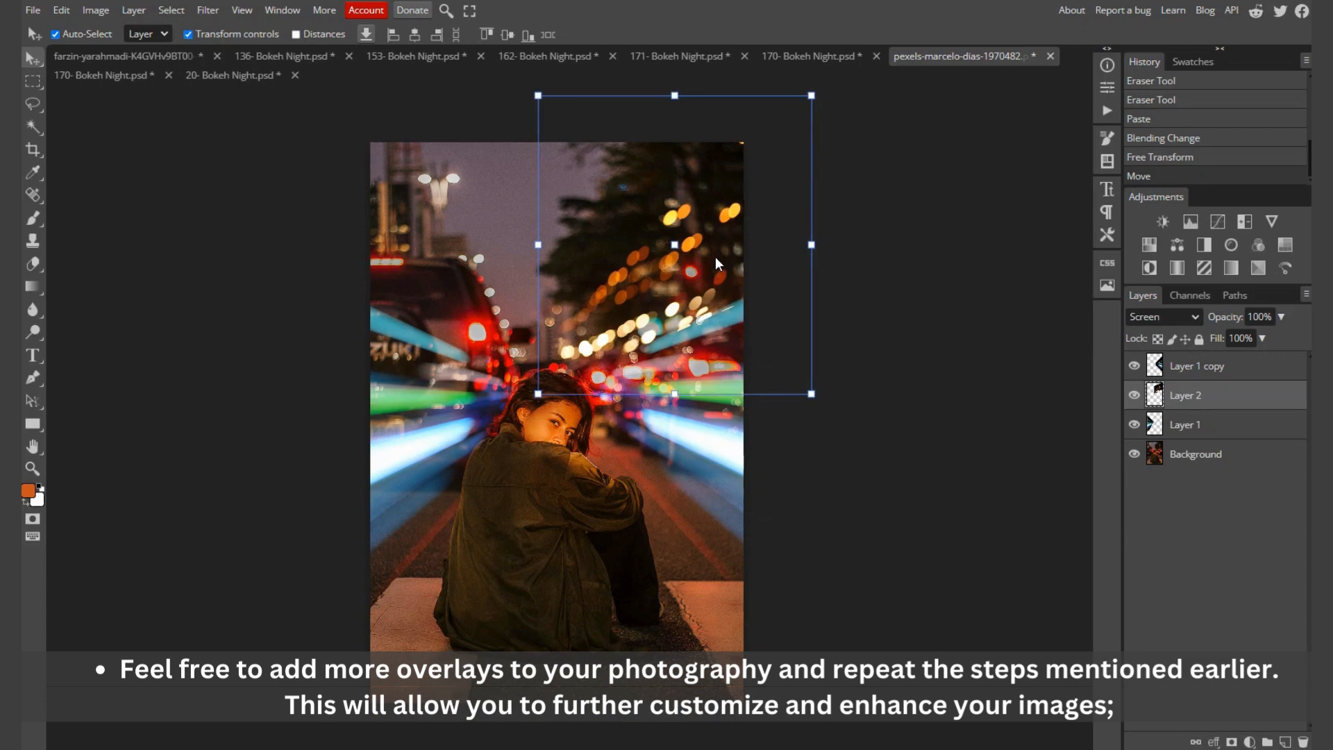
key("Right")
key("Right")
key("Up")
key("Up")
key("Up")
key("Up")
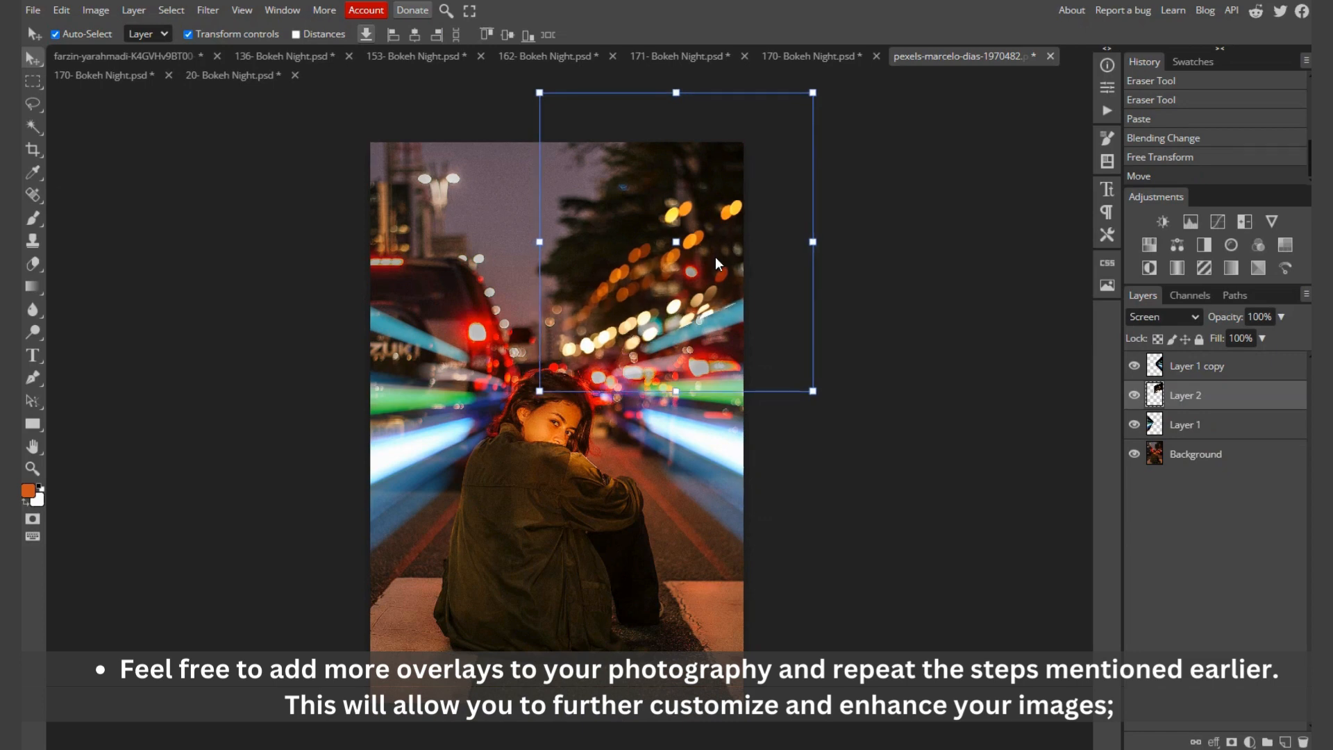
left_click(928, 539)
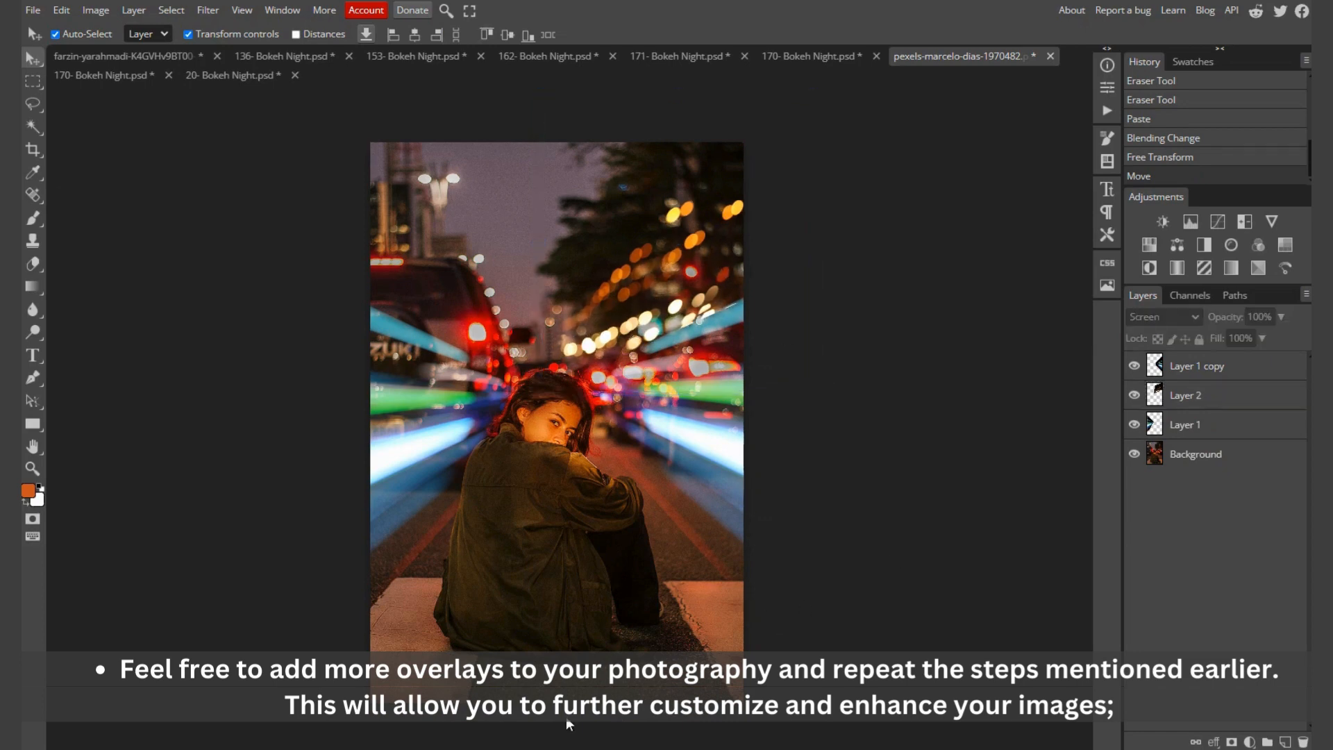
Step: Export the finished portrait as a JPG named Edit 02
left_click(33, 10)
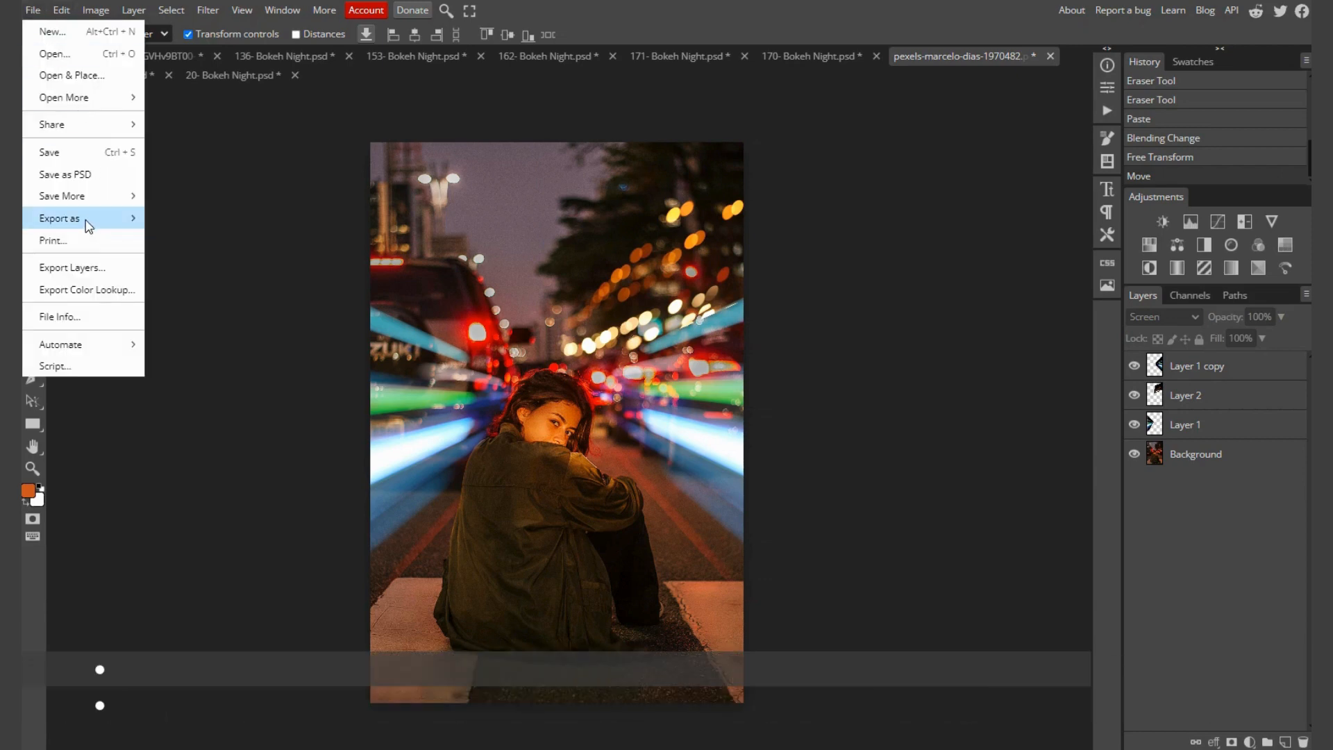
mouse_move(88, 224)
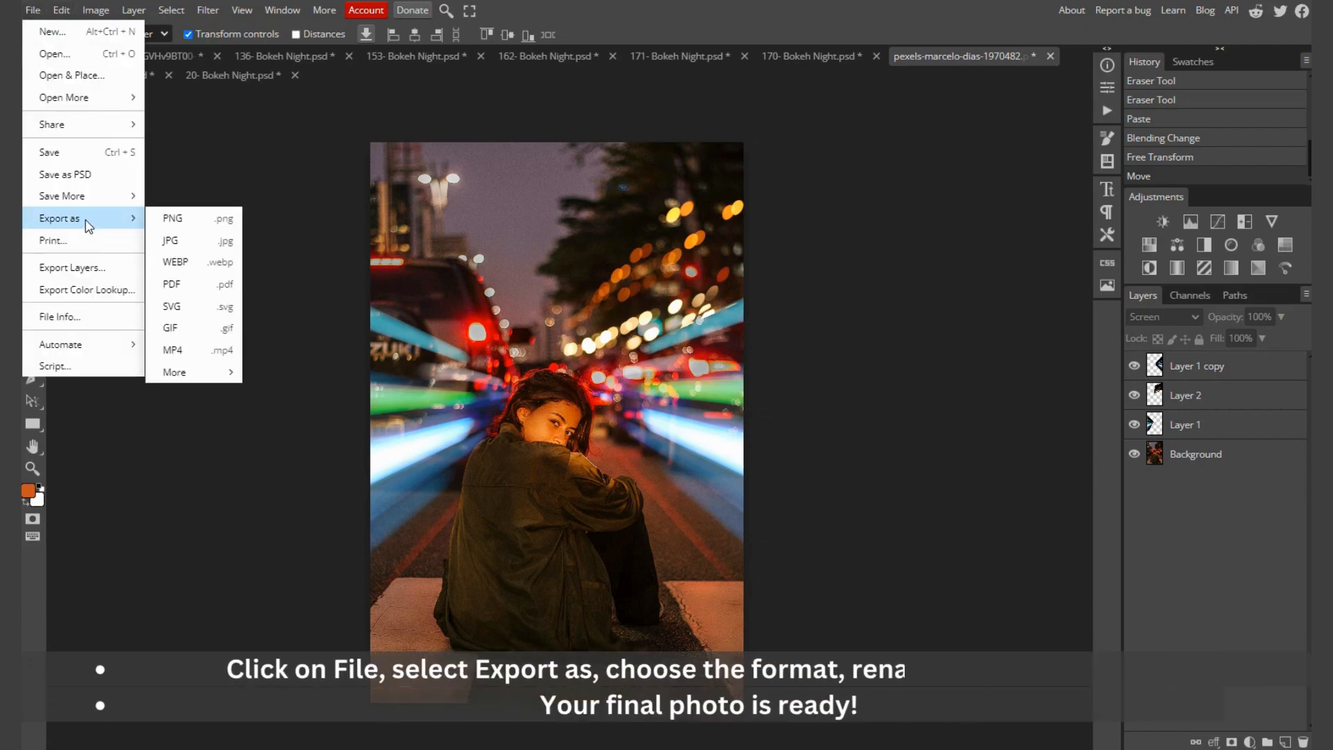
left_click(198, 243)
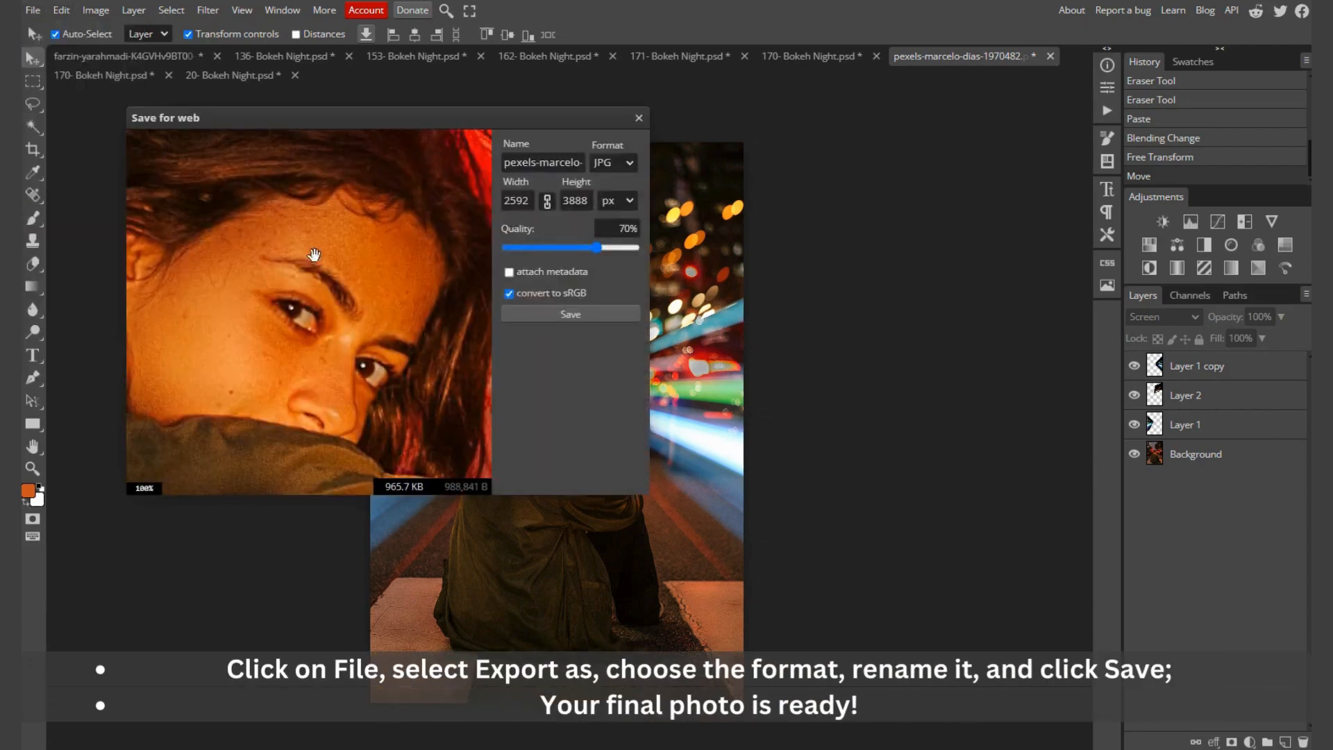
triple_click(574, 164)
type("Edit 02")
left_click(594, 316)
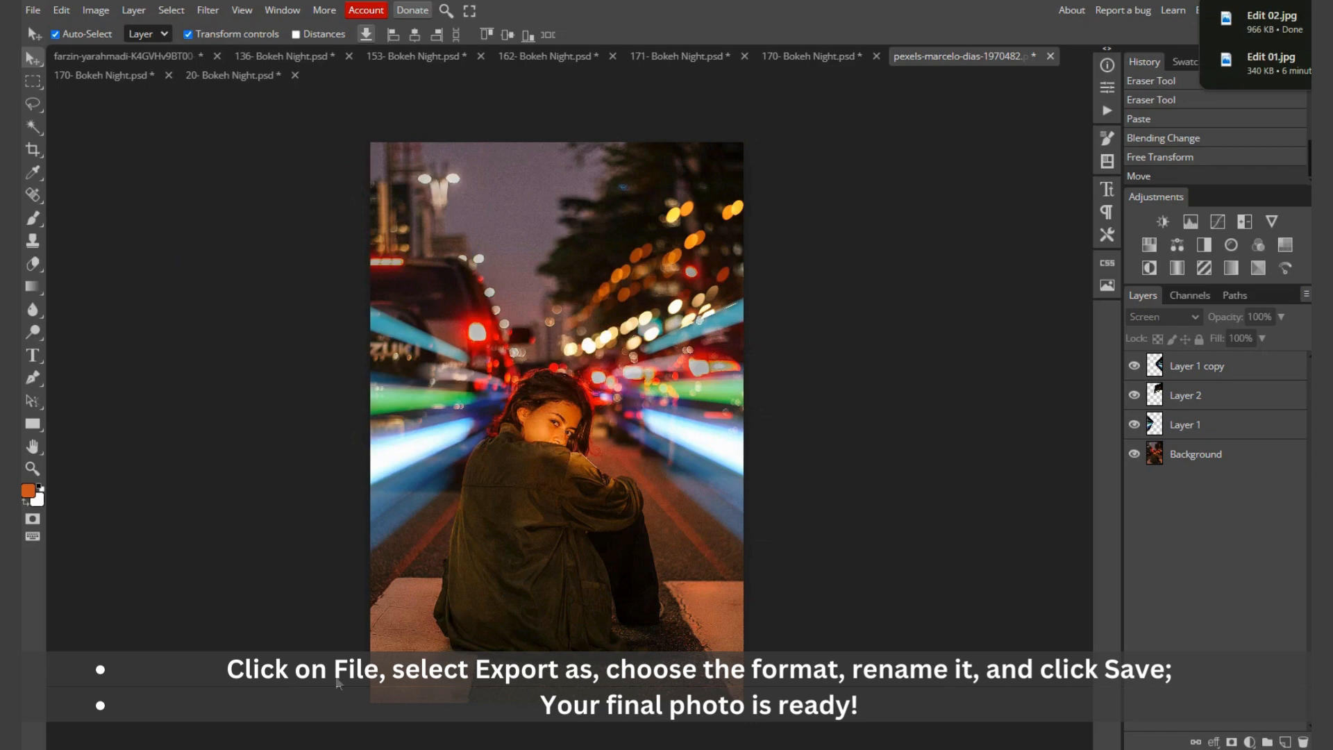
Step: Switch to File Explorer and open the exported Edit 02 image from the Downloads folder to review it
left_click(529, 745)
left_click(597, 321)
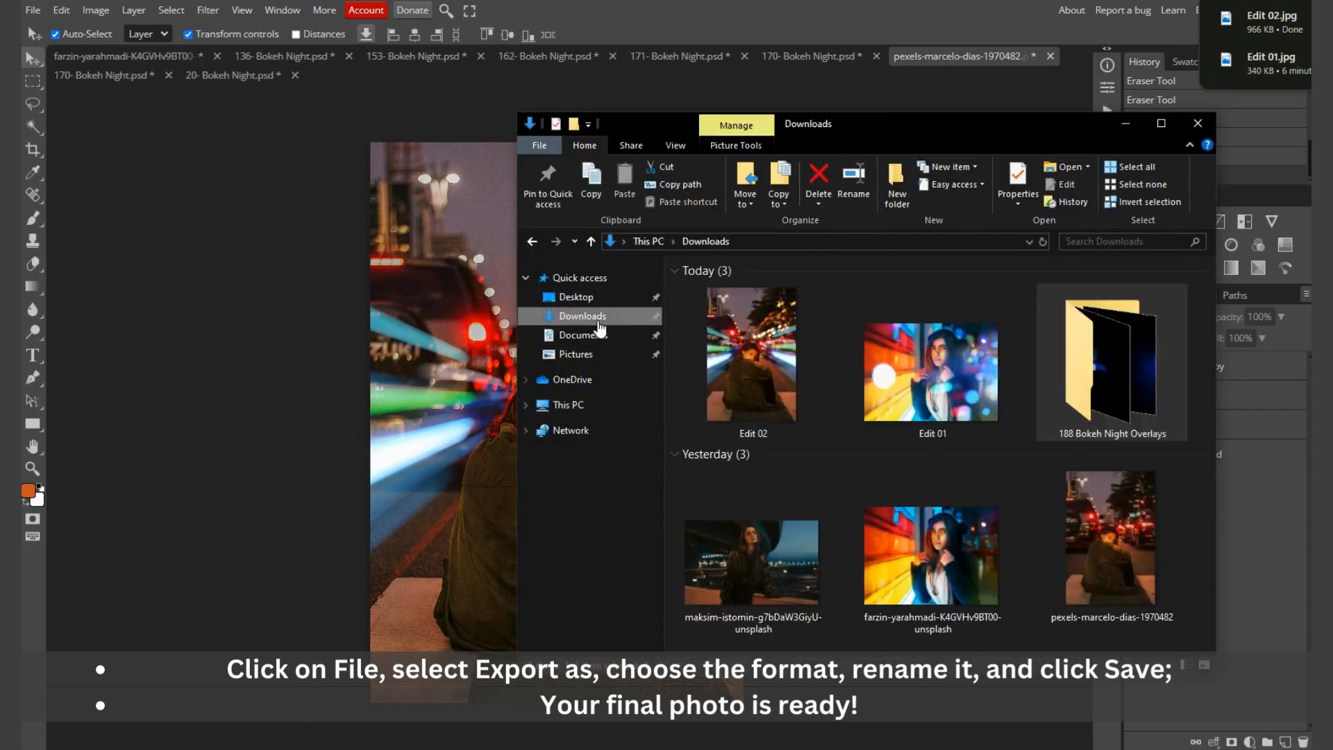
double_click(751, 367)
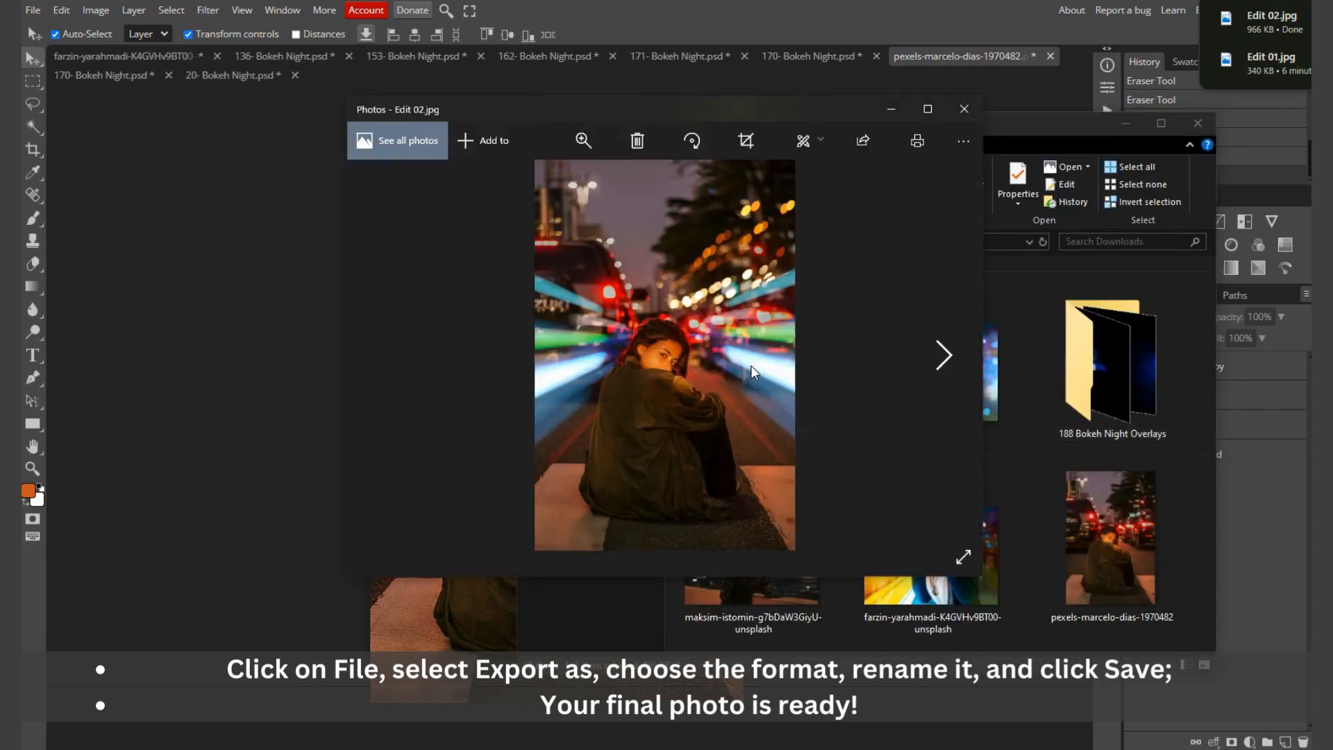